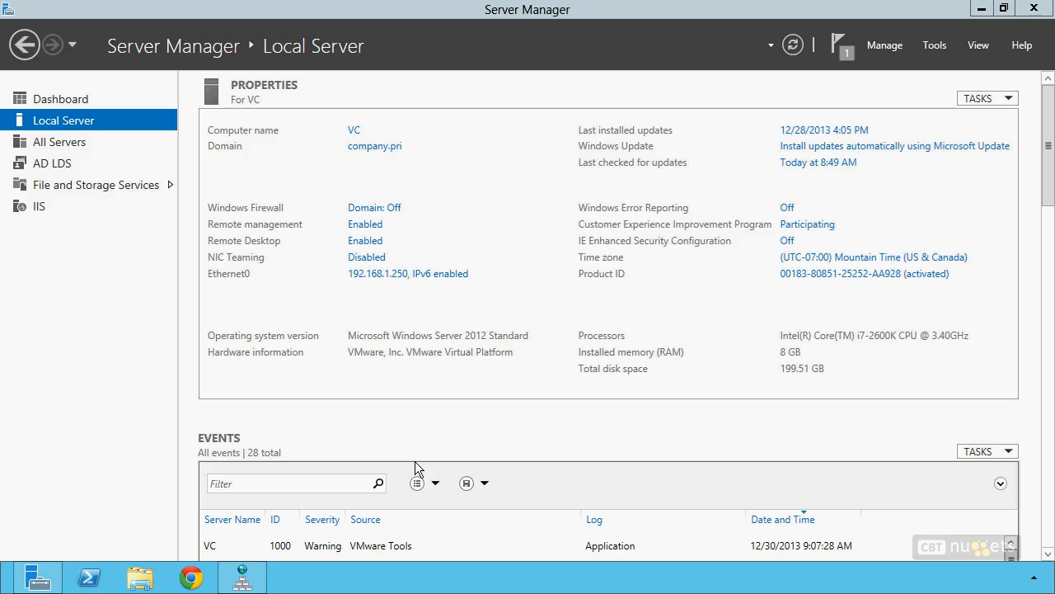
Step: Load the vSphere Web Client address past the certificate warning, then close the browser
left_click(201, 582)
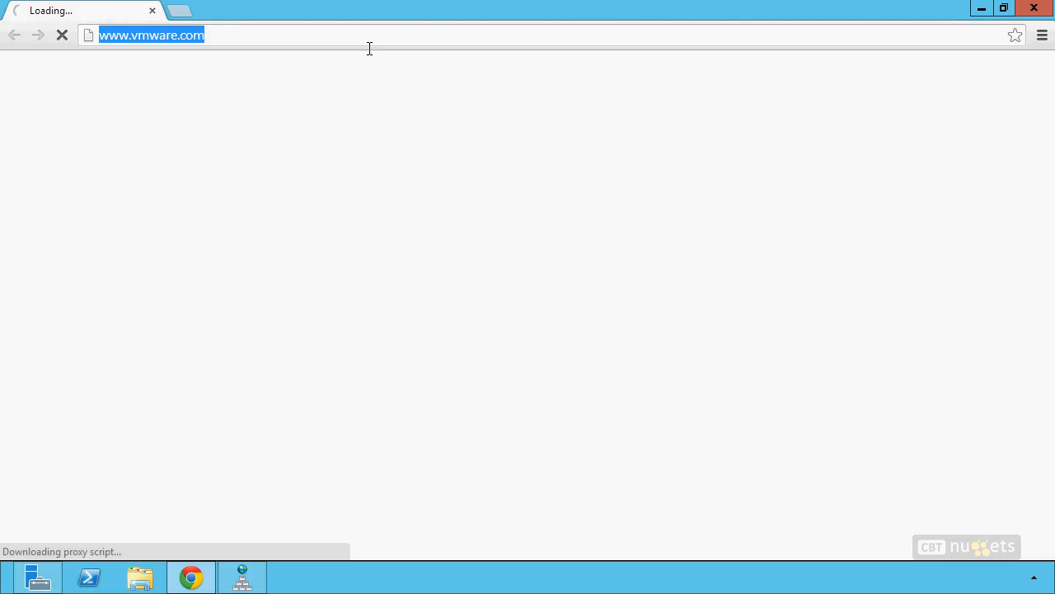
type("vc")
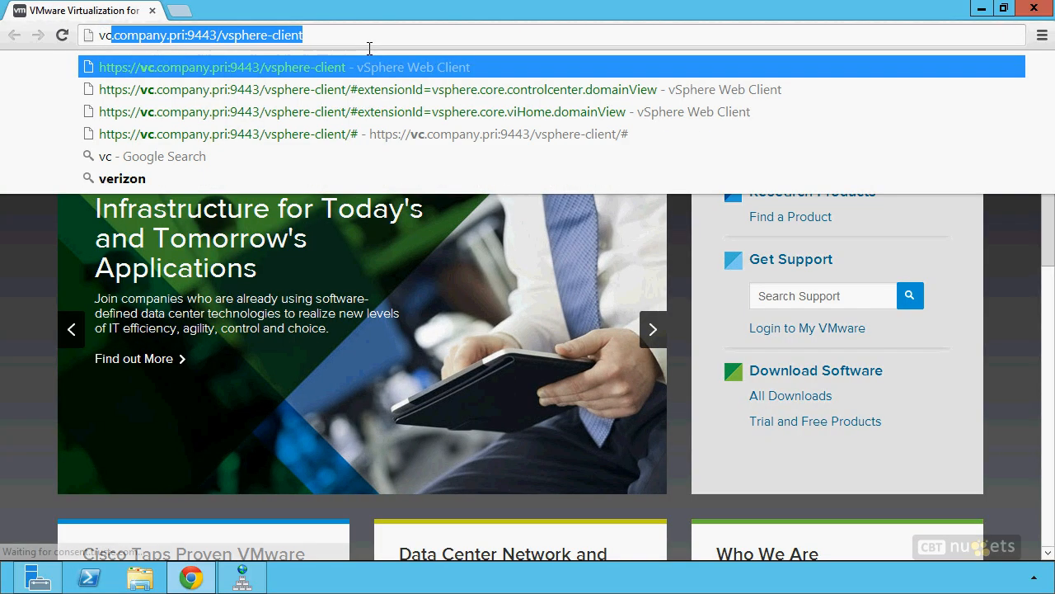
key("Return")
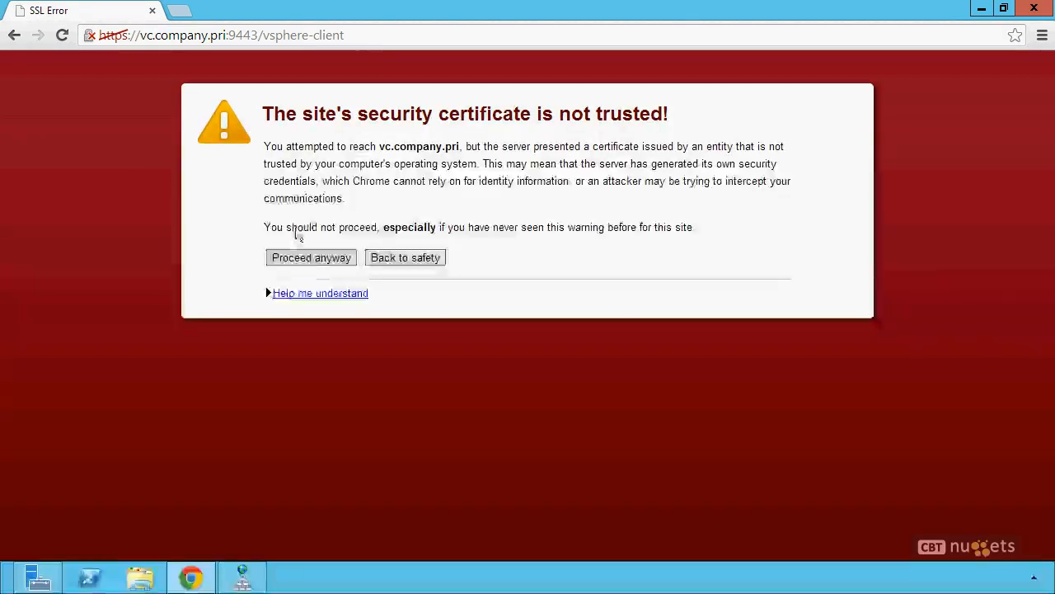
left_click(315, 260)
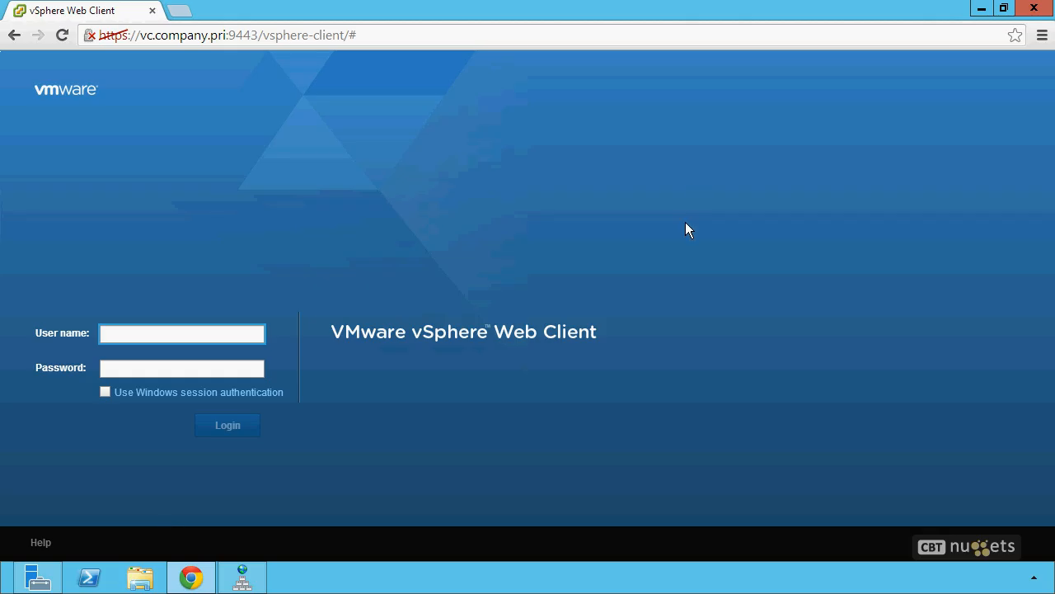
left_click(1034, 9)
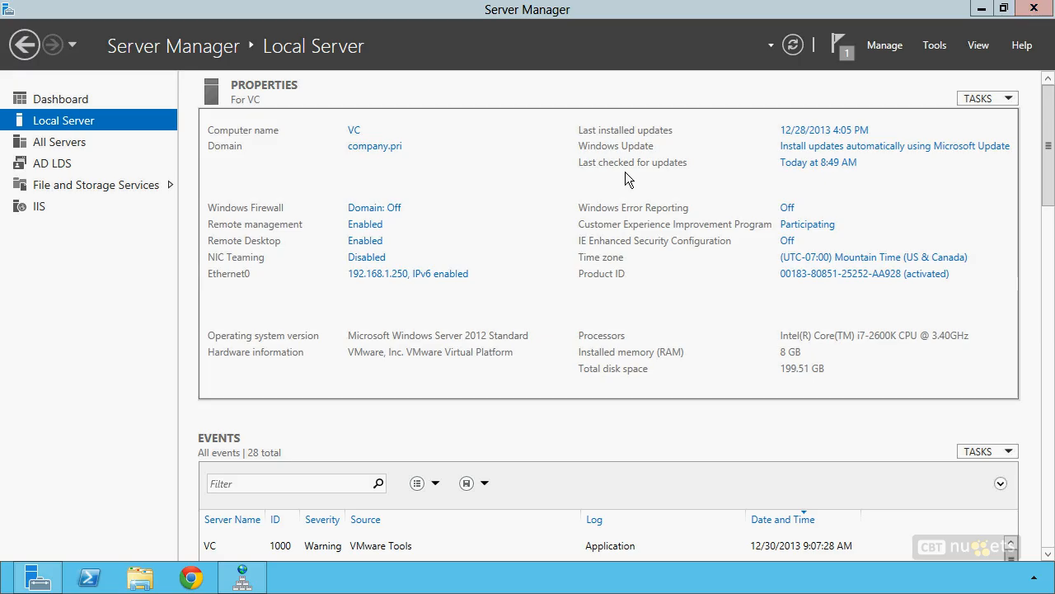
key("super")
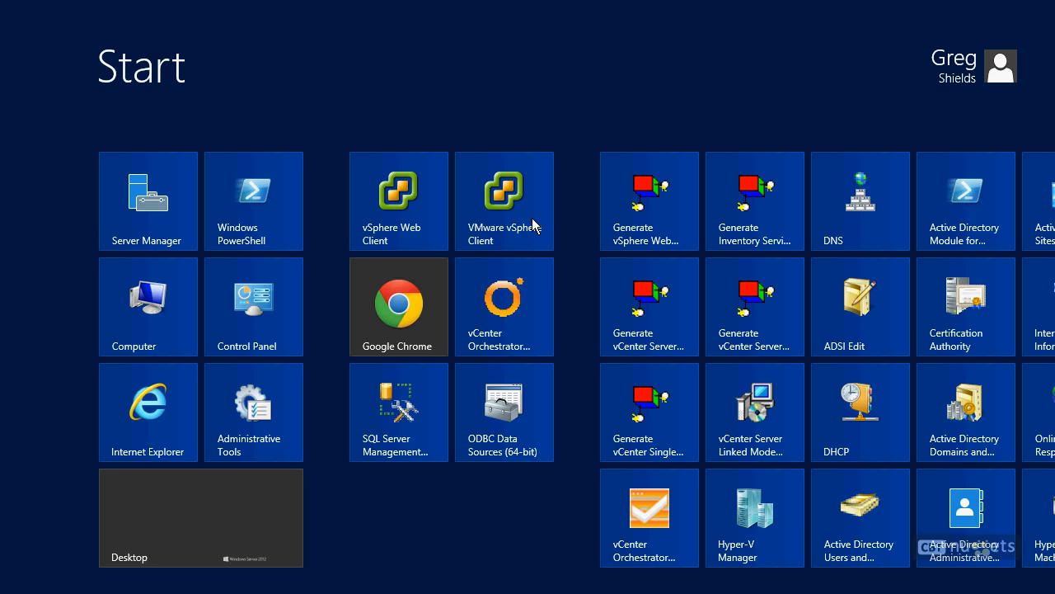
left_click(391, 224)
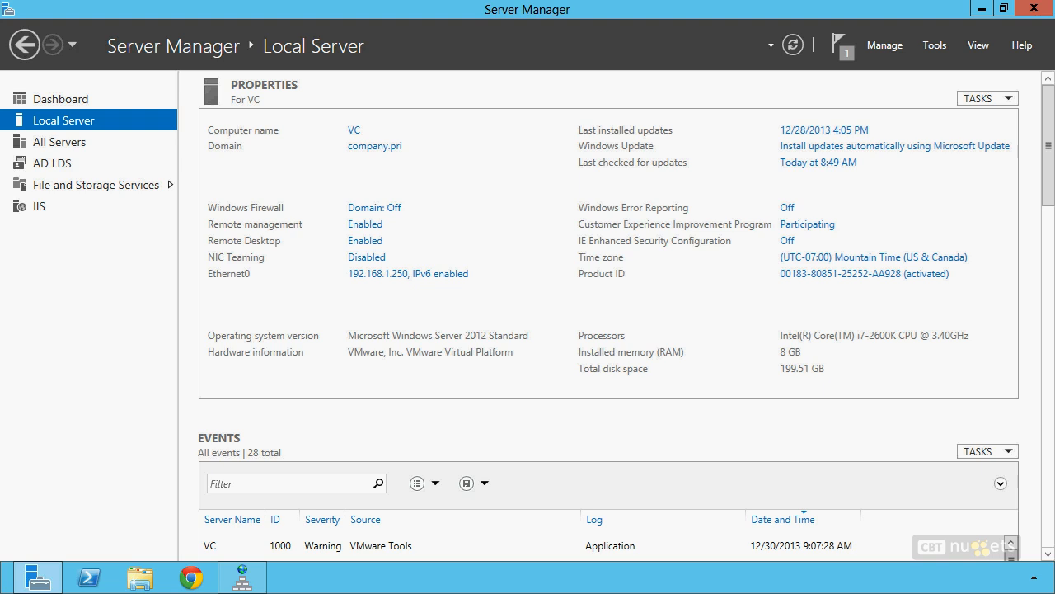
Step: Go to pubs.vmware.com and open the VMware Compatibility Guide in a new tab
left_click(193, 578)
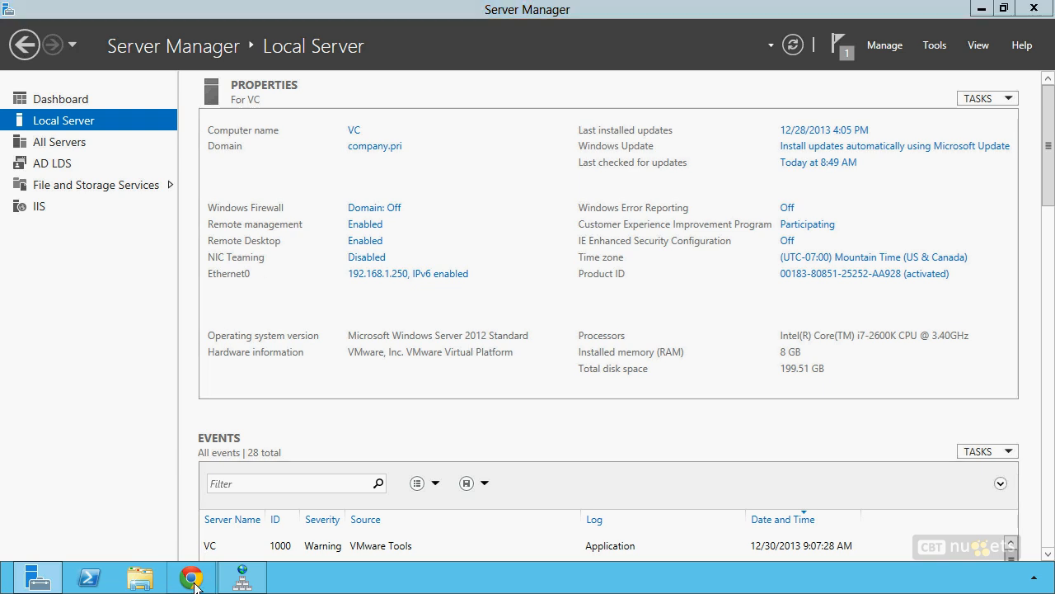
left_click(277, 49)
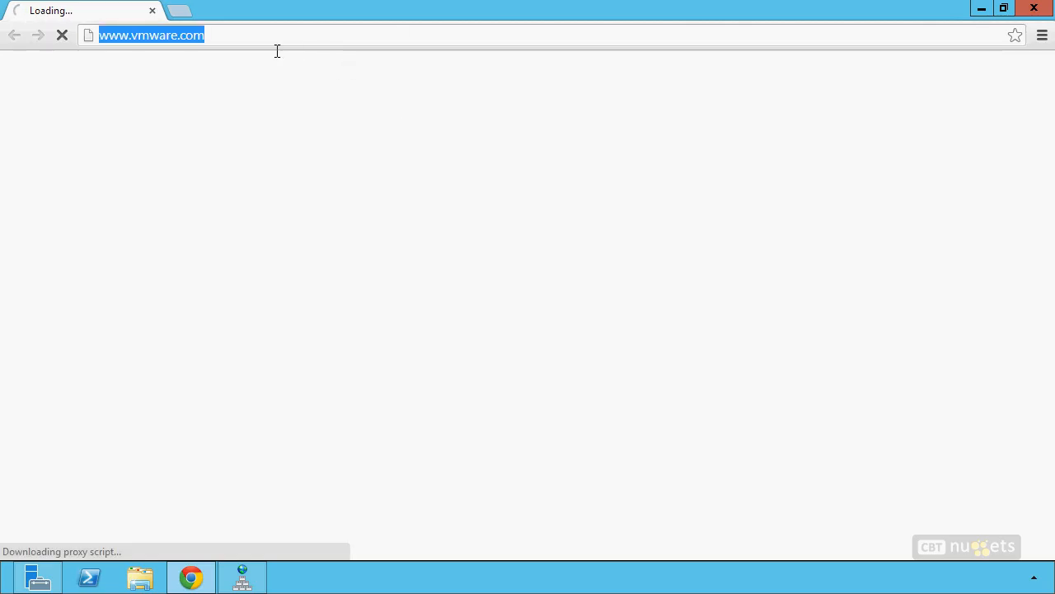
type("pubs")
key("Return")
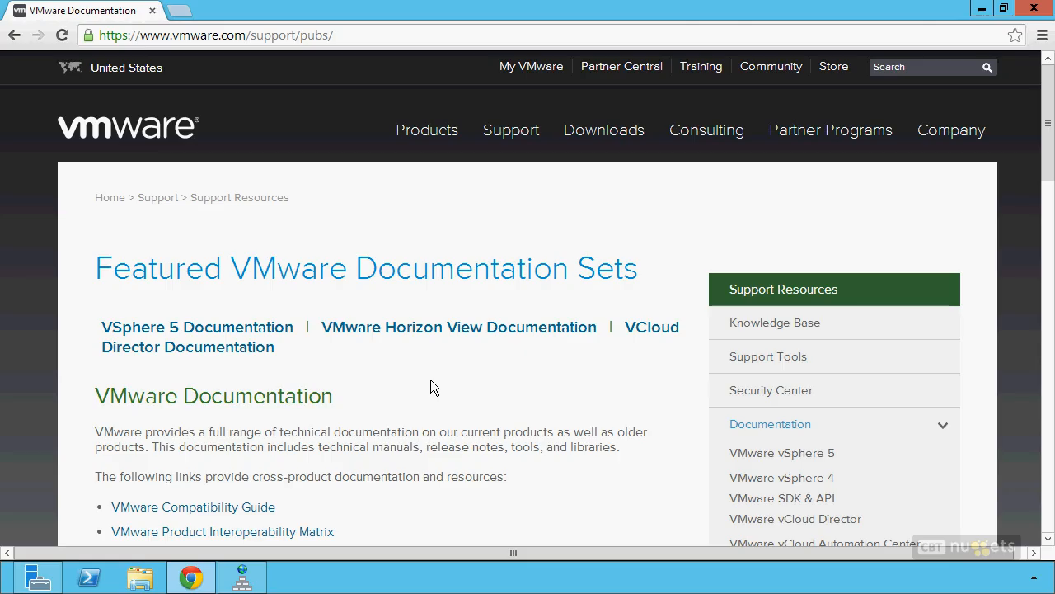
left_click(224, 531)
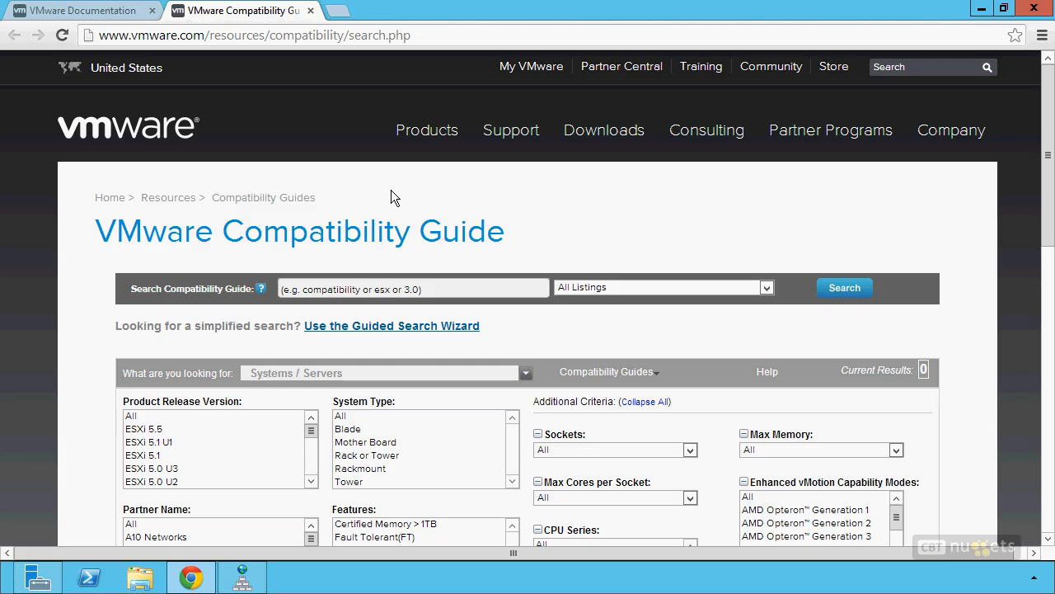
Step: Keep Systems / Servers as the search category and select the ESXi 5.5 release
scroll(390, 197, "down", 1)
scroll(391, 198, "down", 1)
left_click(264, 207)
left_click(257, 238)
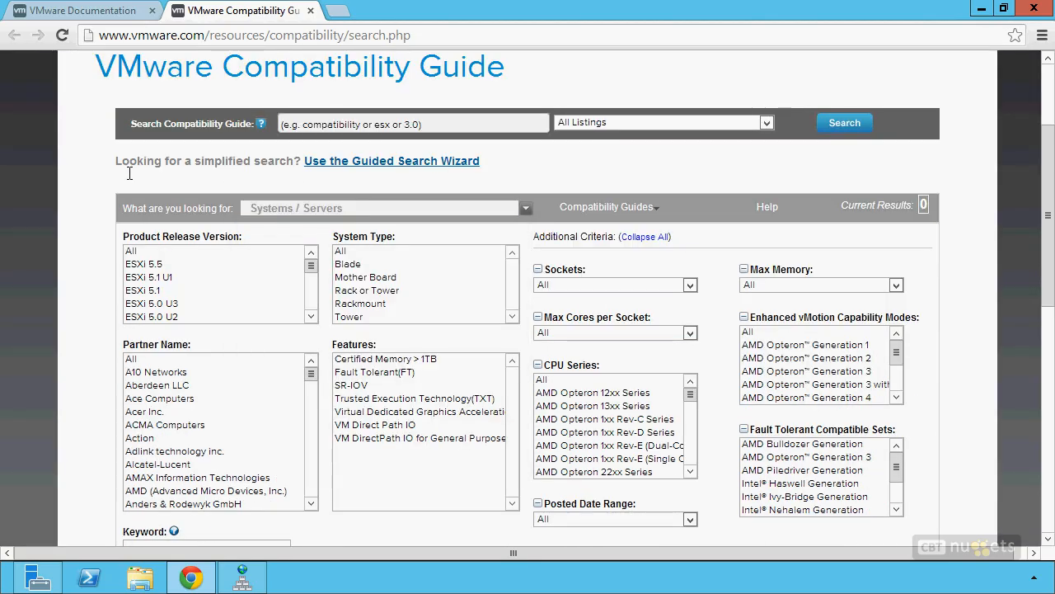
left_click(148, 264)
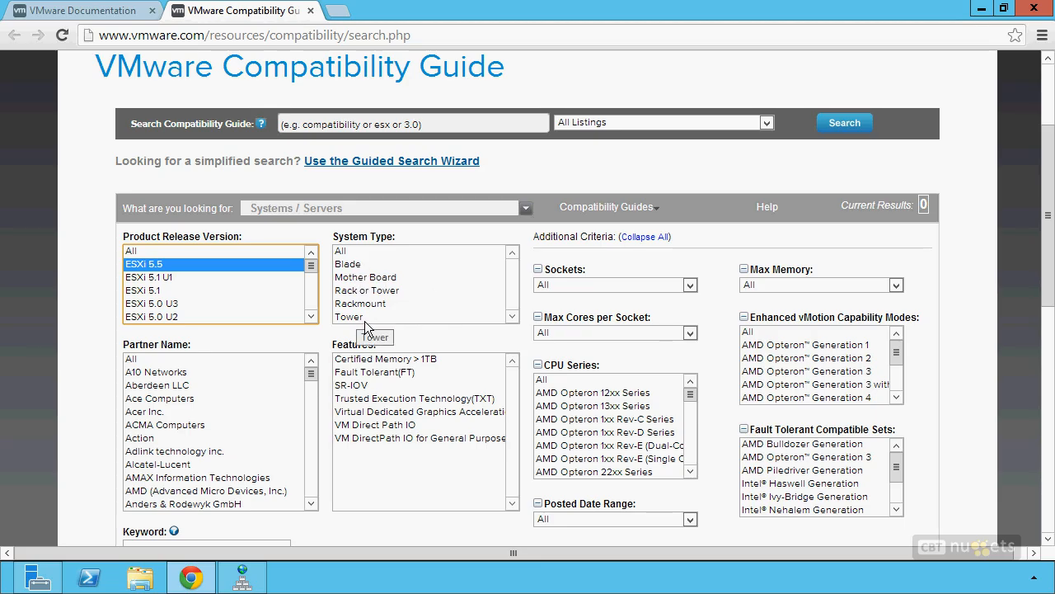
Step: Limit results to Rackmount systems from DELL and scroll down to the listed servers
left_click(371, 292)
left_click(381, 305)
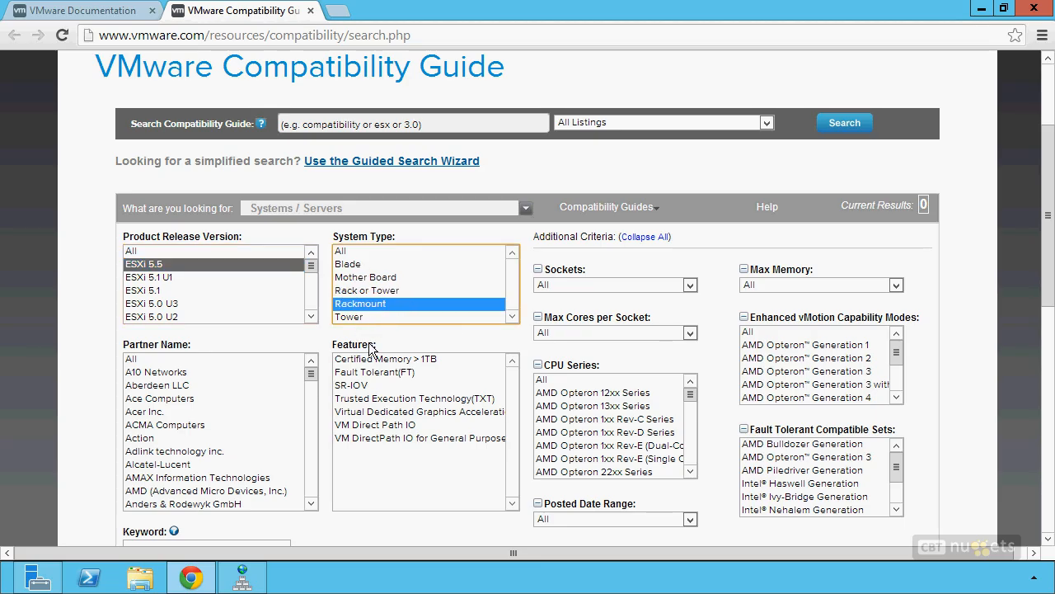
left_click_drag(316, 387, 324, 422)
left_click(138, 372)
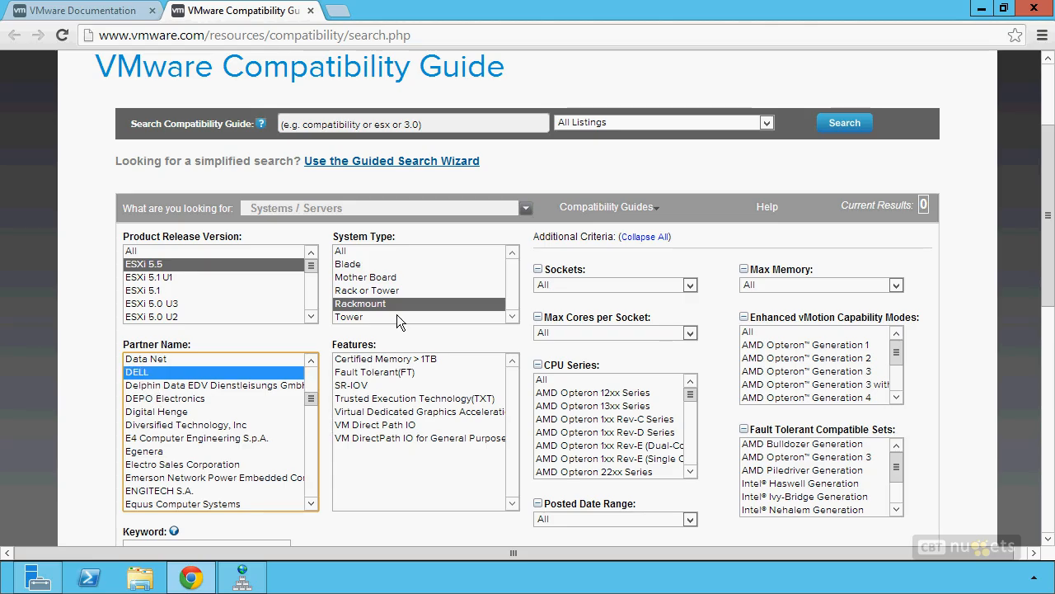
scroll(1053, 162, "down", 1)
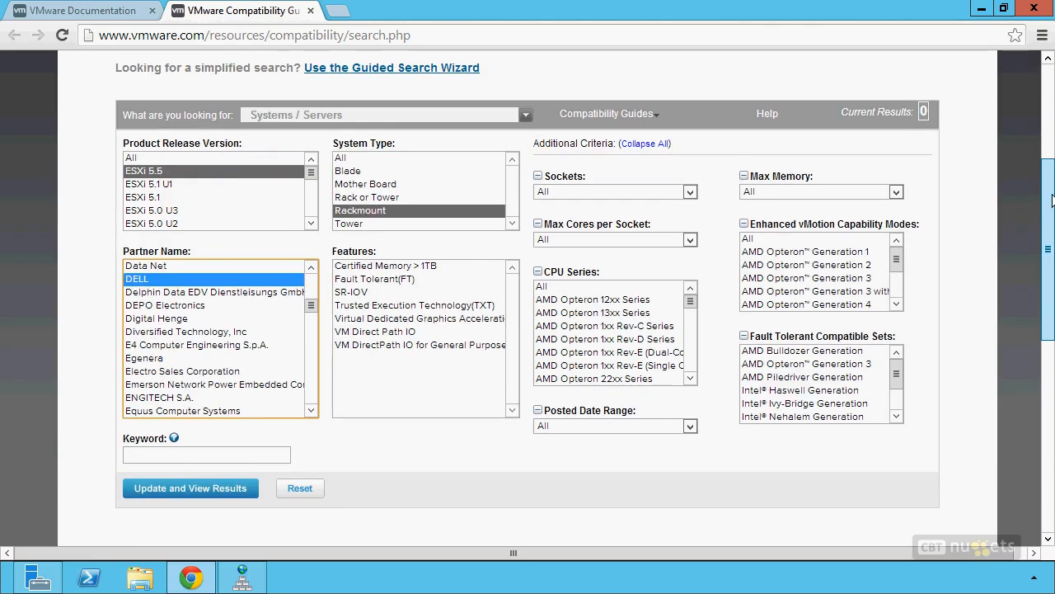
scroll(436, 428, "down", 12)
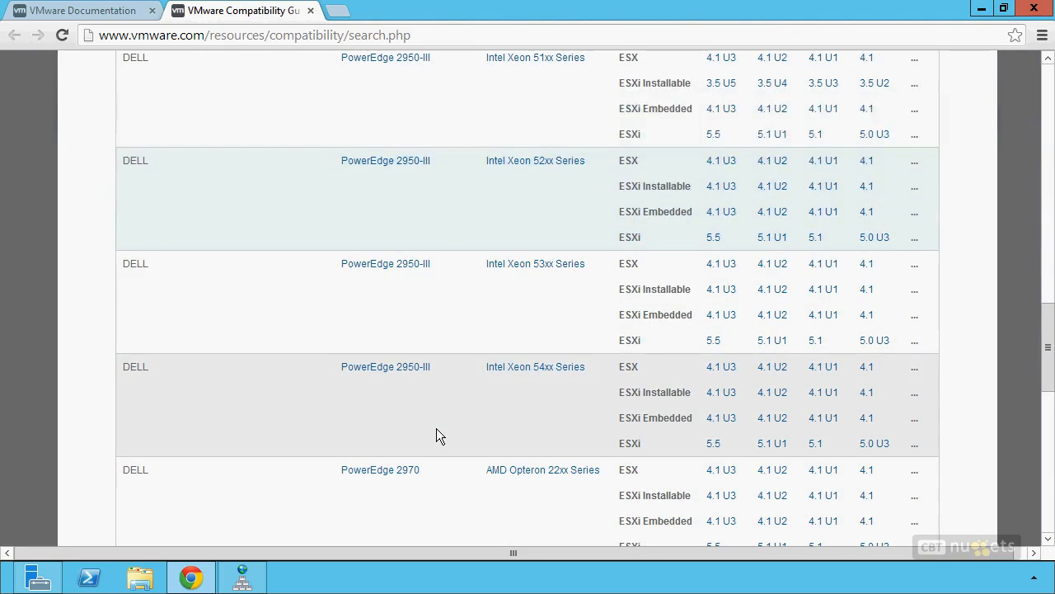
mouse_move(436, 427)
mouse_move(419, 330)
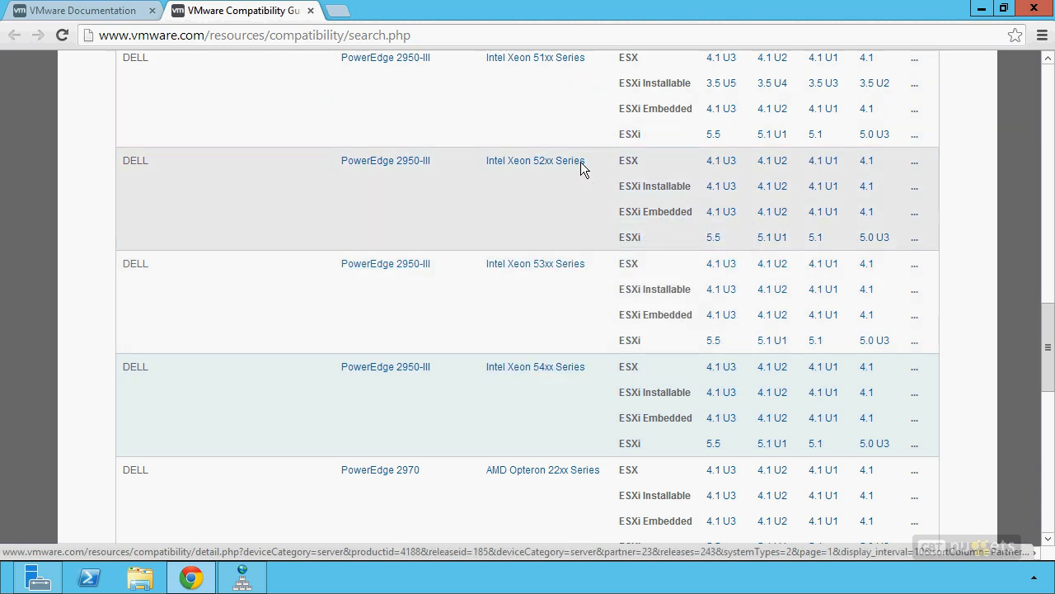
Step: Close the Compatibility Guide and open the vCloud Suite documentation page
left_click(311, 11)
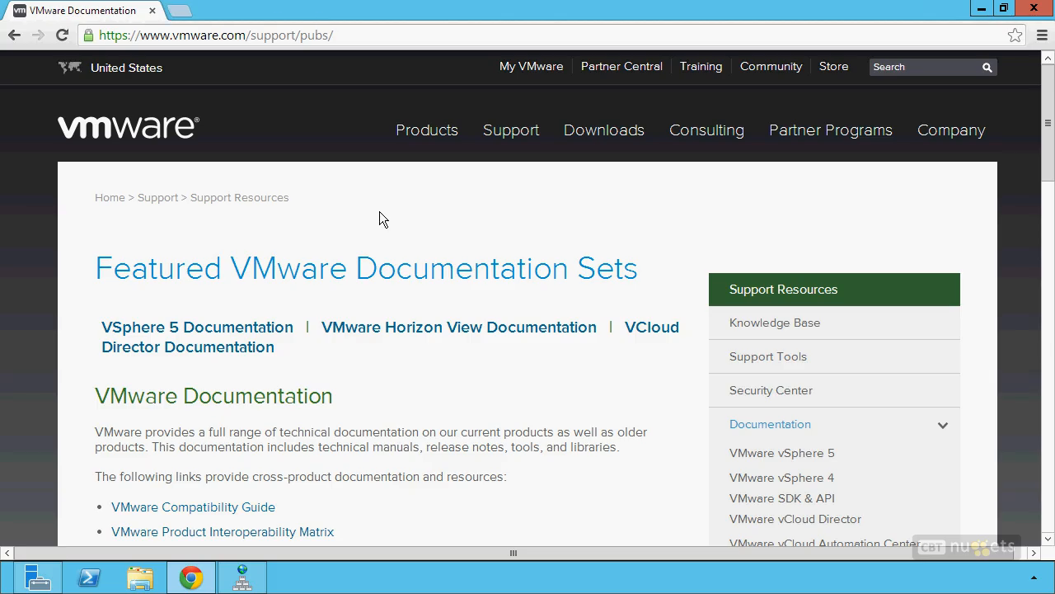
scroll(459, 349, "down", 3)
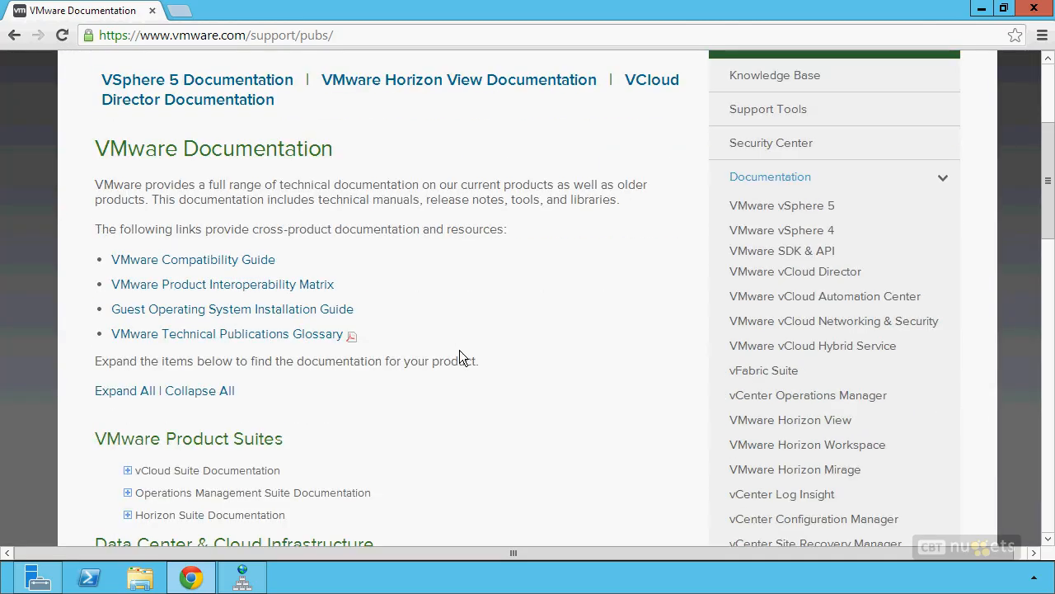
scroll(581, 350, "down", 2)
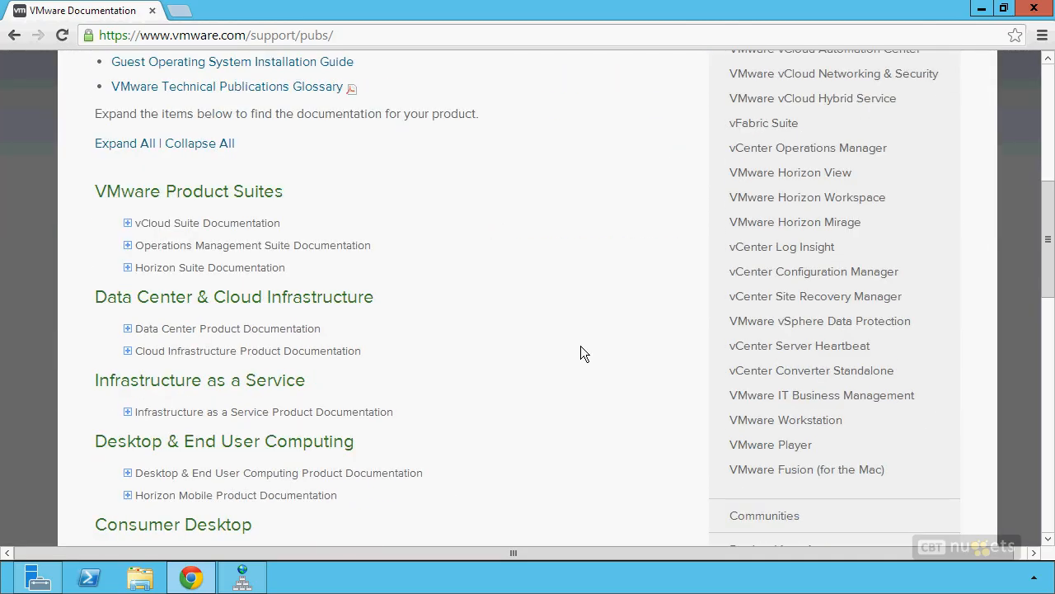
scroll(580, 353, "down", 1)
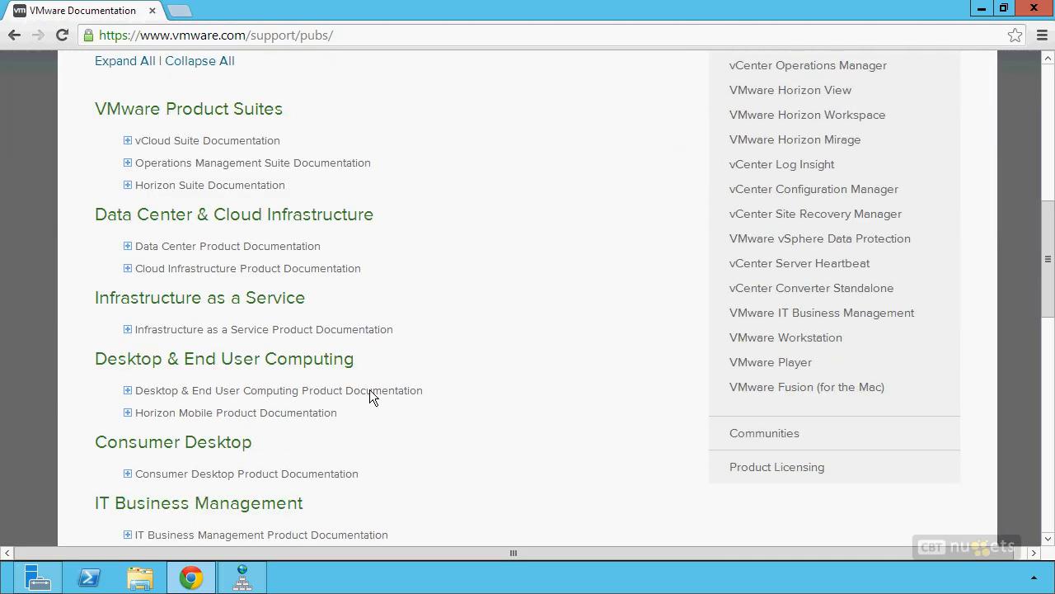
left_click(132, 271)
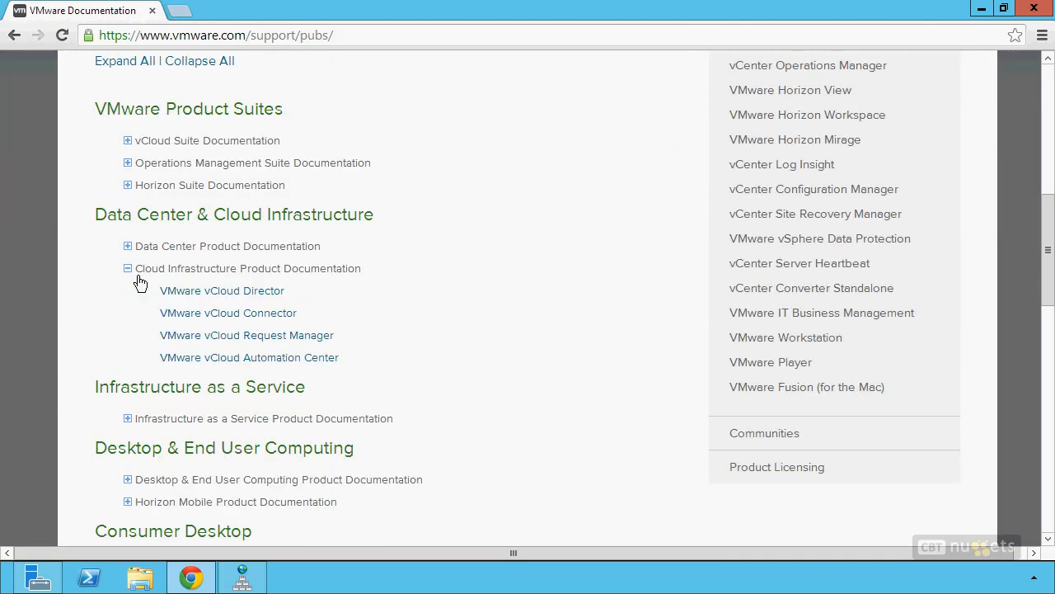
left_click(138, 148)
left_click(198, 172)
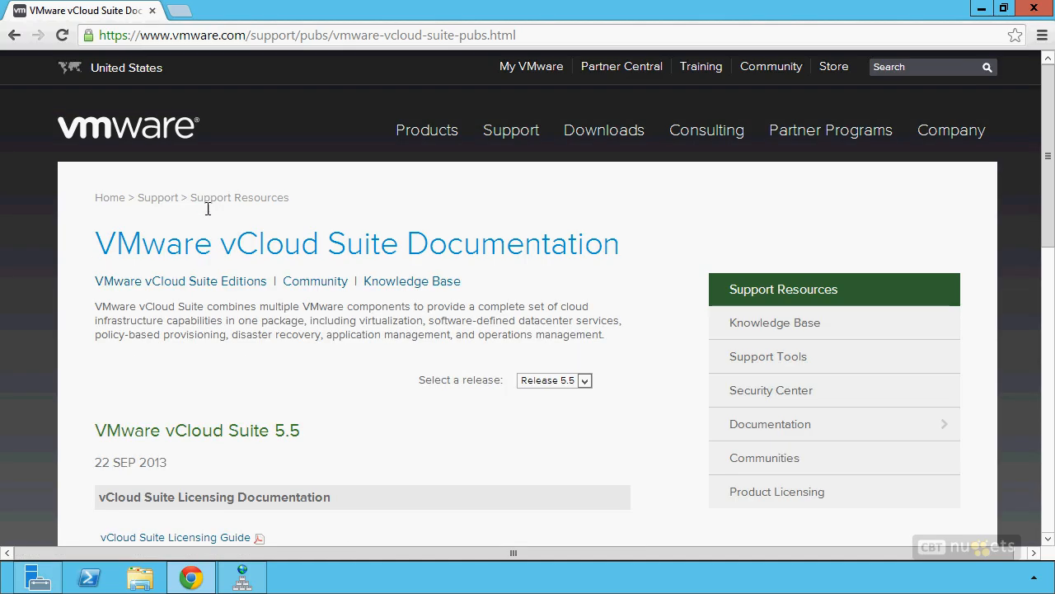
Step: Open the vSphere documentation and the html version of the vSphere Installation and Setup Guide
scroll(343, 427, "down", 4)
scroll(430, 356, "down", 2)
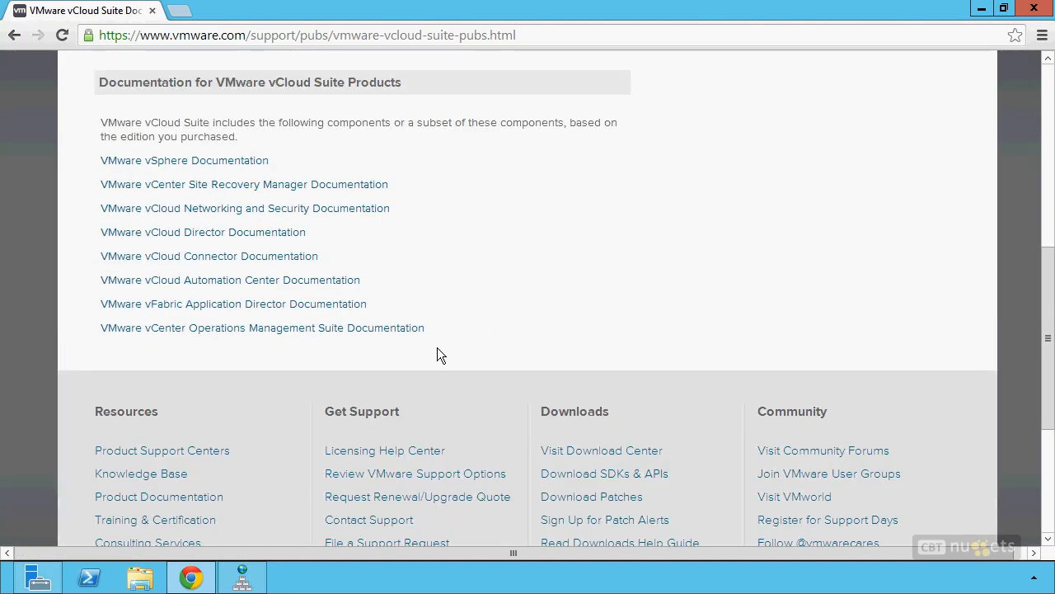
left_click(241, 169)
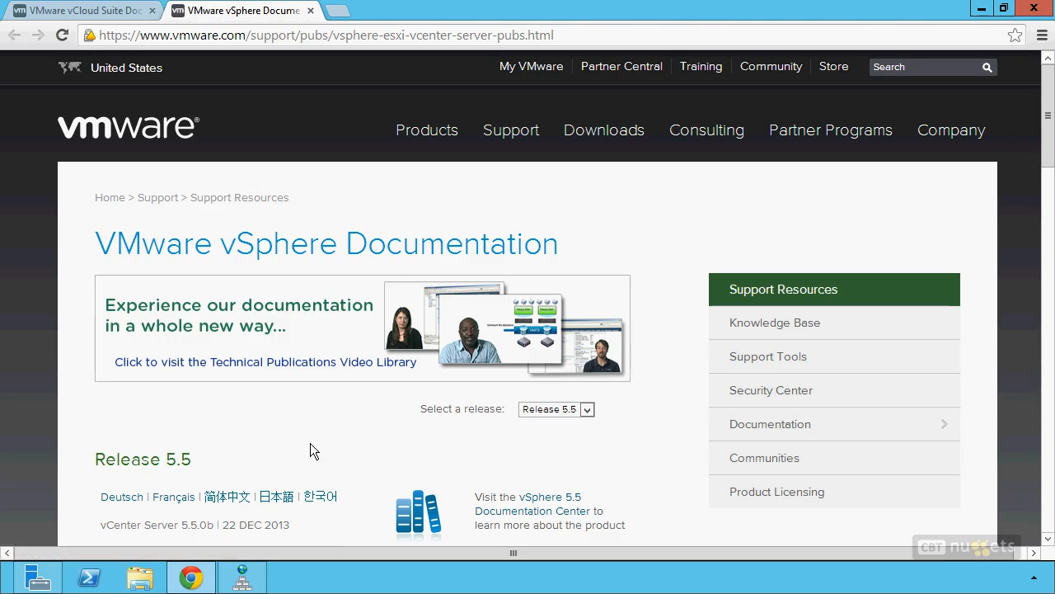
scroll(304, 426, "down", 12)
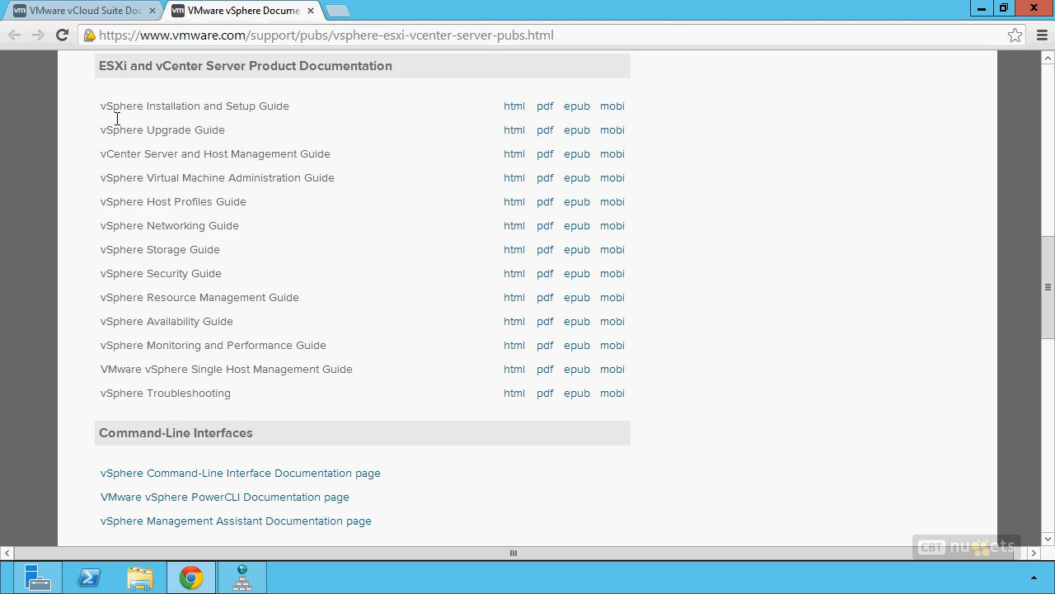
left_click_drag(101, 108, 227, 107)
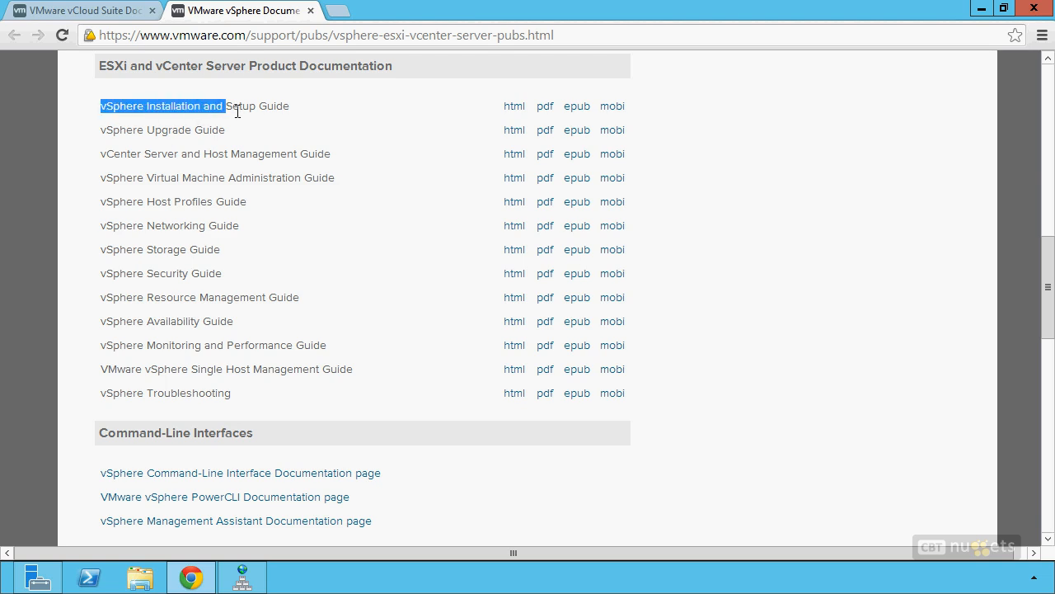
left_click(514, 107)
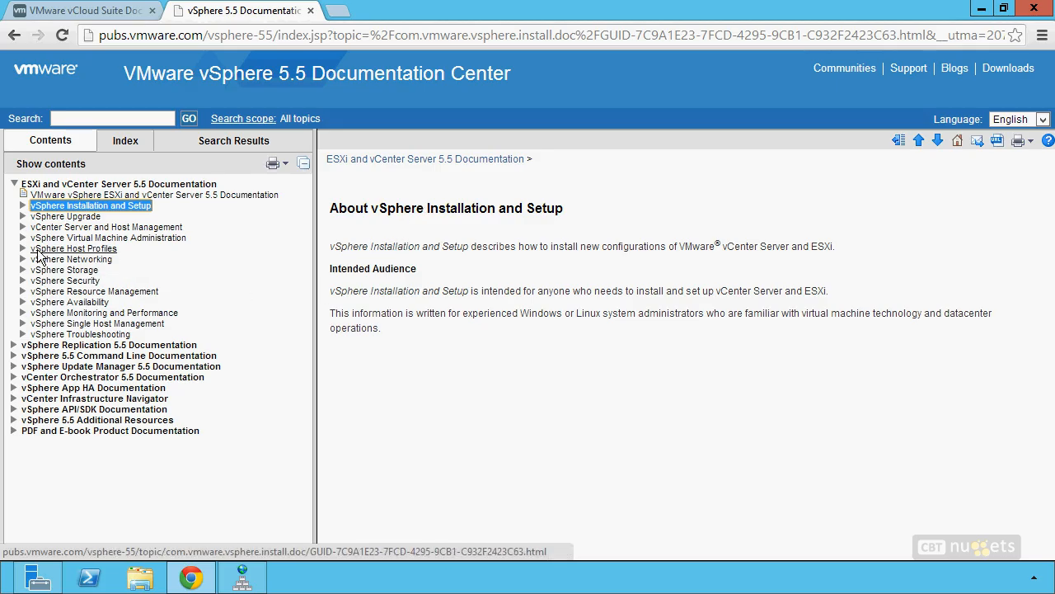
Step: Expand System Requirements in Contents and show the ESXi Hardware Requirements page
left_click(37, 206)
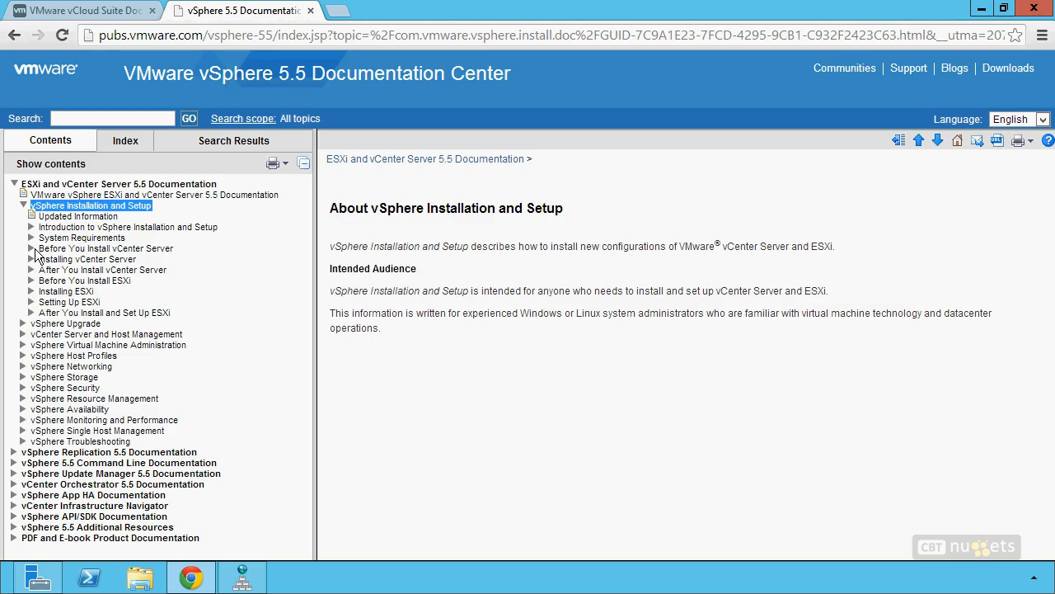
left_click(31, 237)
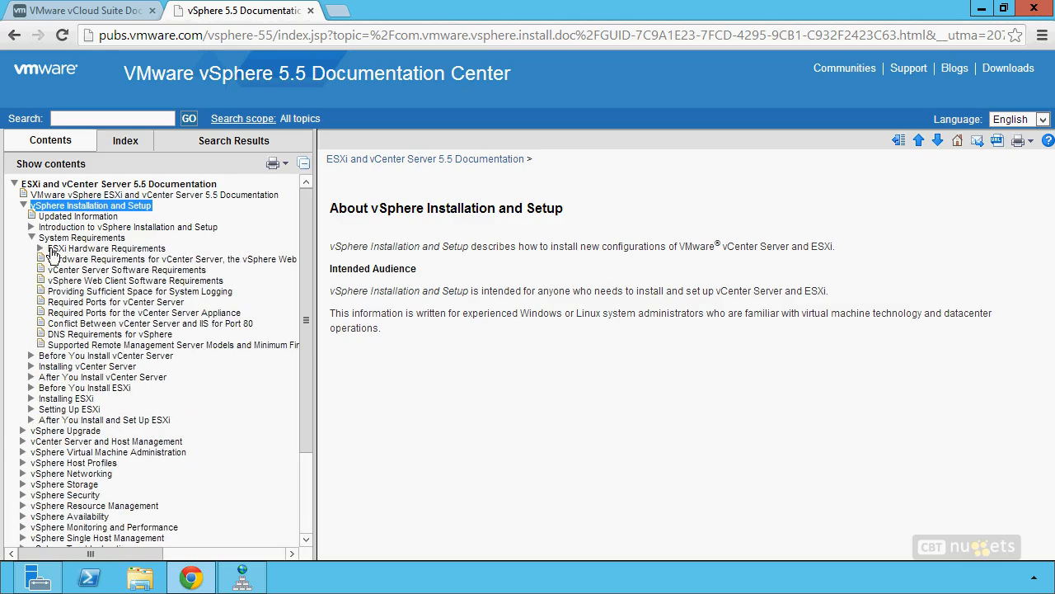
left_click(41, 249)
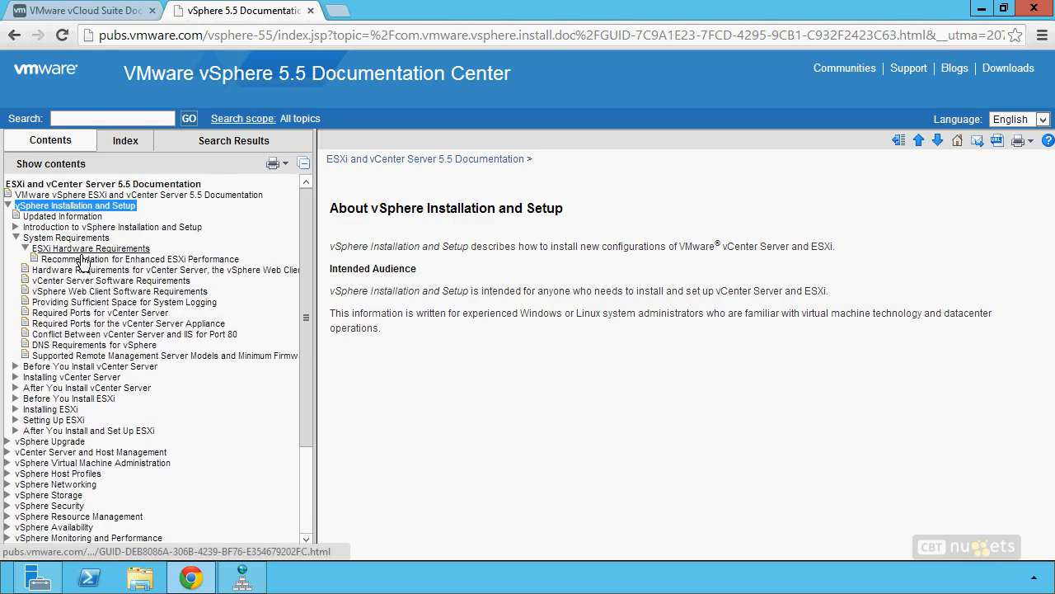
left_click(78, 250)
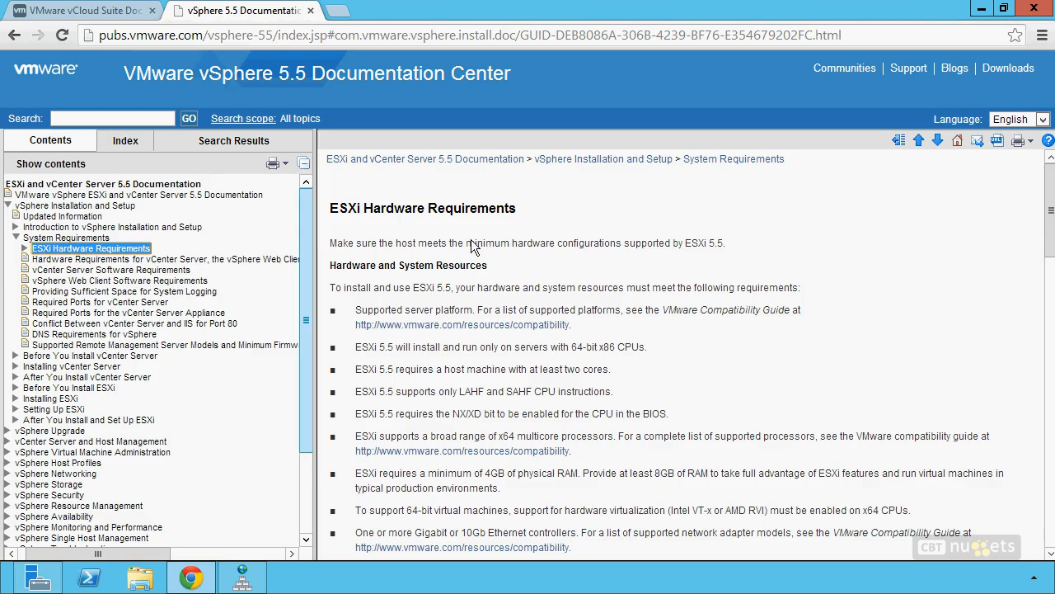
left_click(829, 364)
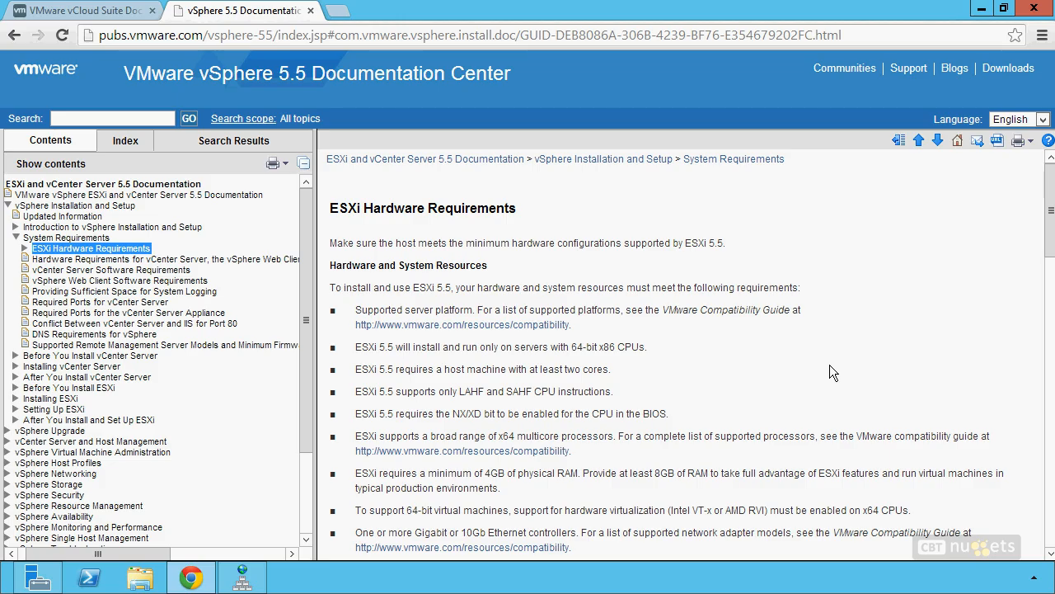
scroll(830, 373, "down", 1)
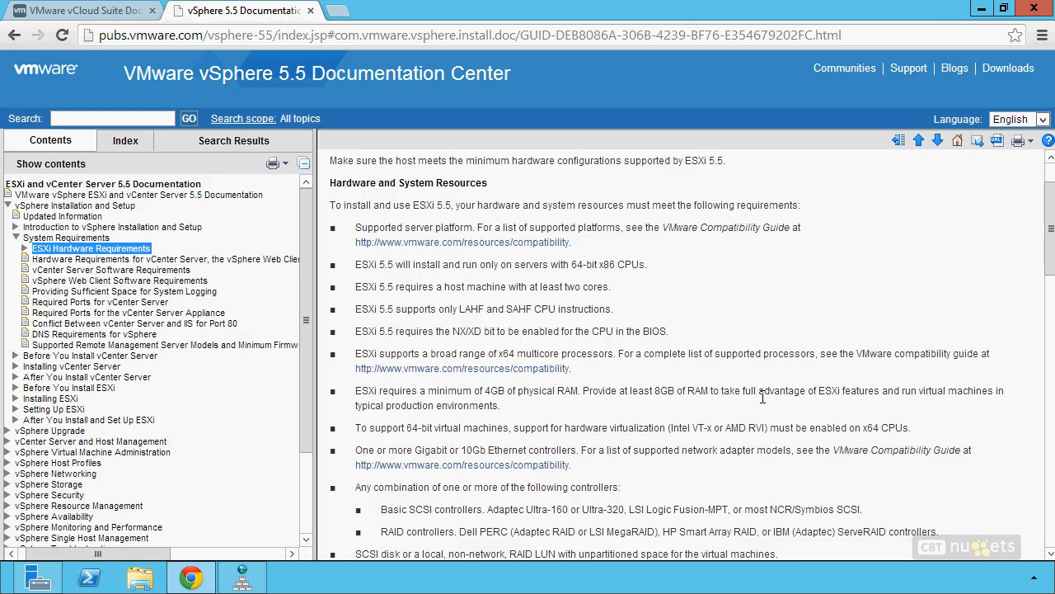
Step: Scroll through the ESXi hardware requirements, then close Chrome
scroll(736, 416, "down", 1)
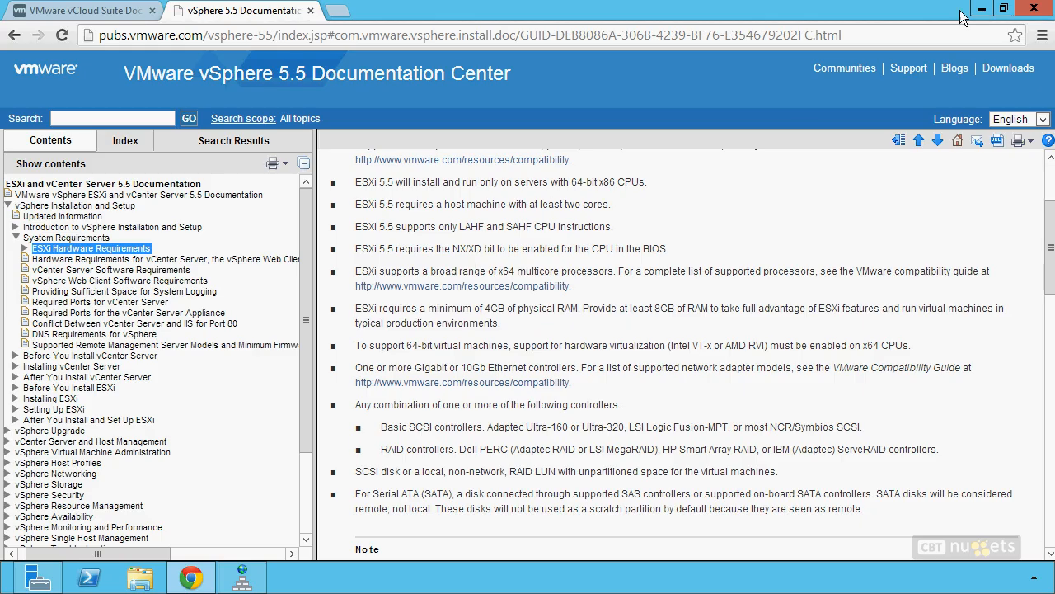
left_click(1035, 10)
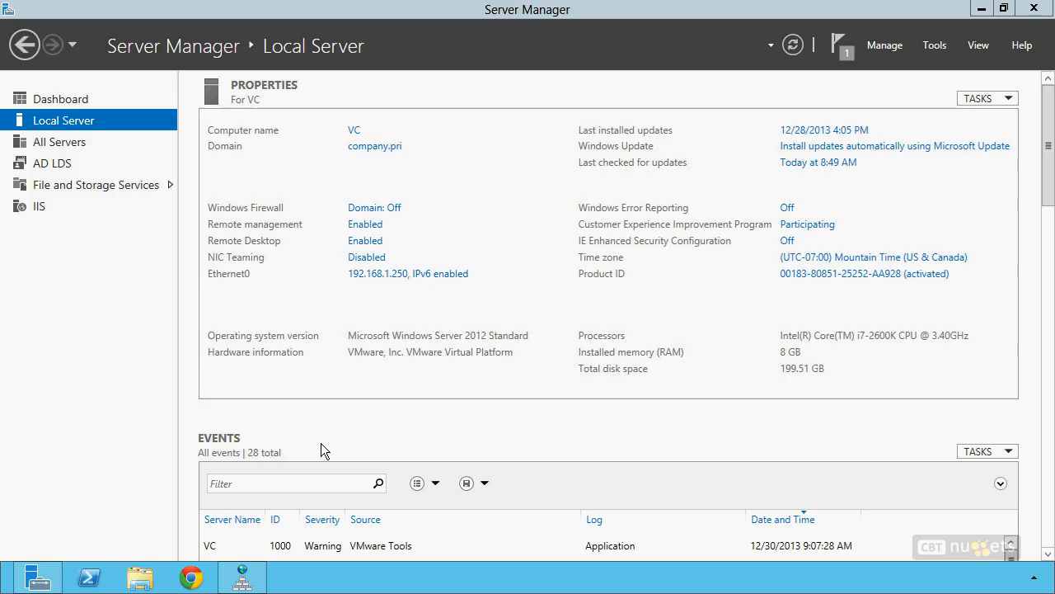
Step: Switch to DNS Manager and inspect the esxi2 (192.168.1.202) and esxi3 (192.168.1.203) records
left_click(242, 577)
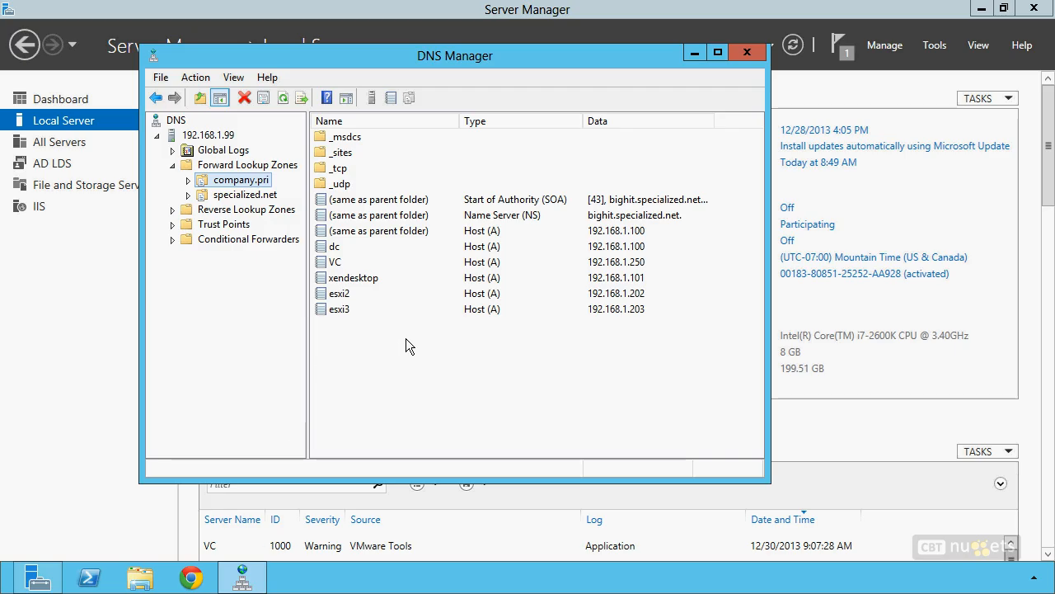
left_click(354, 295)
left_click(356, 312)
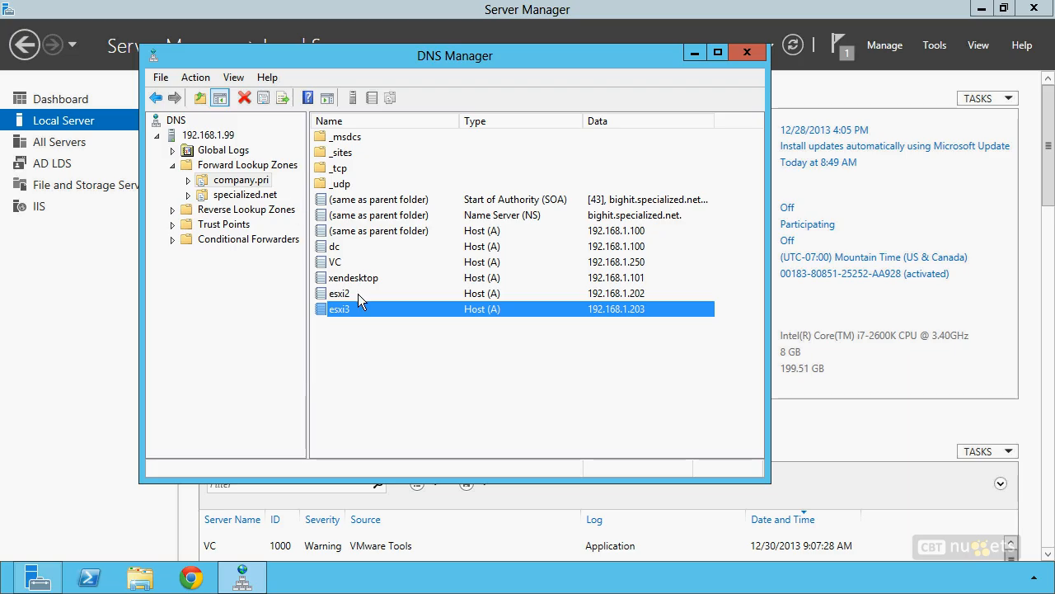
Step: Create host record esx1 at 192.168.1.201 in company.pri, then minimise DNS Manager
right_click(256, 183)
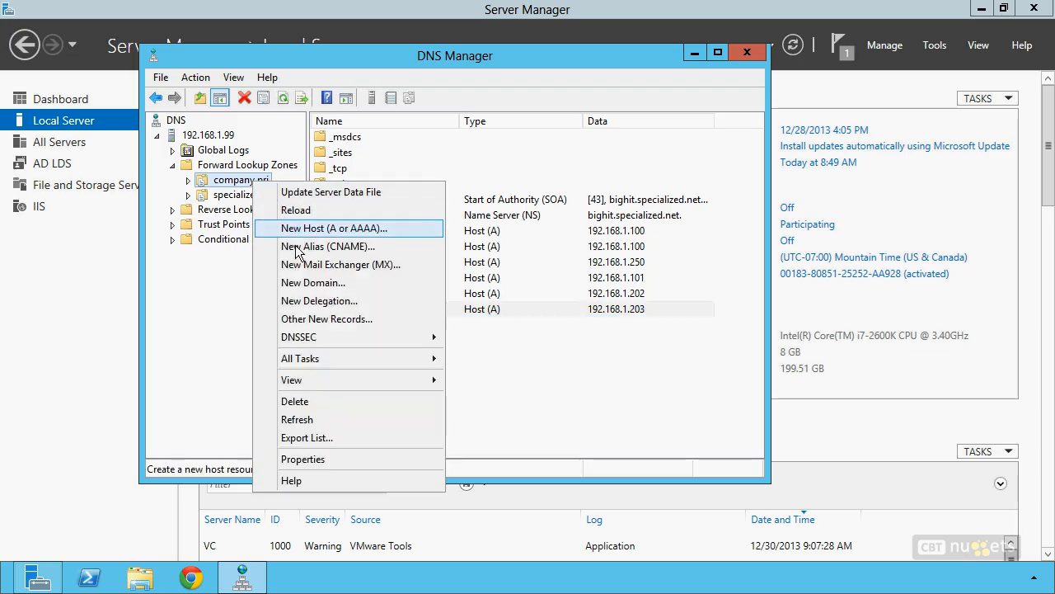
left_click(290, 228)
type("esx1")
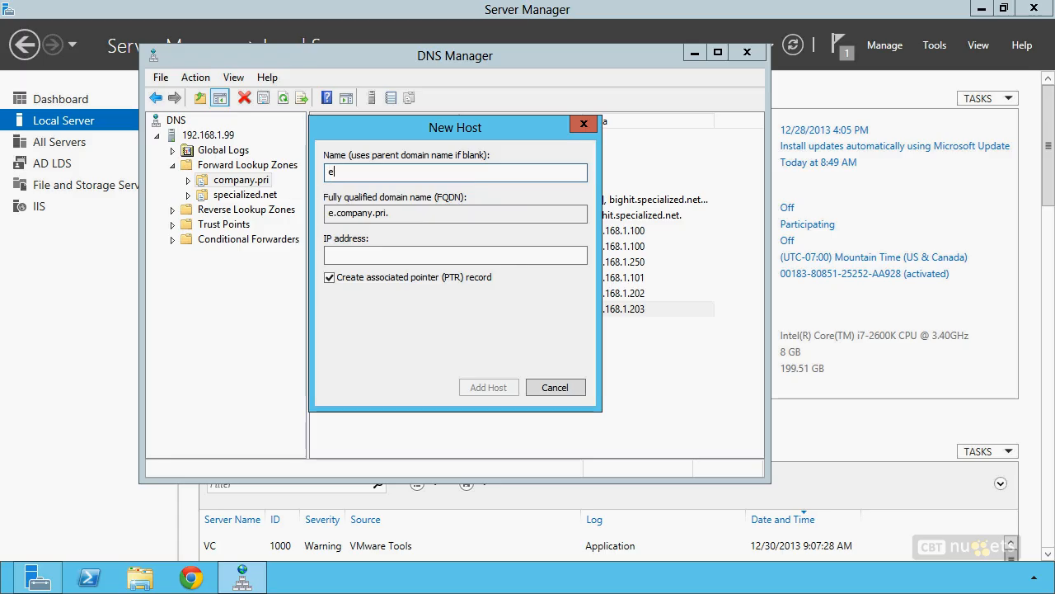
key("Tab")
key("Tab")
type("192.168.1.201")
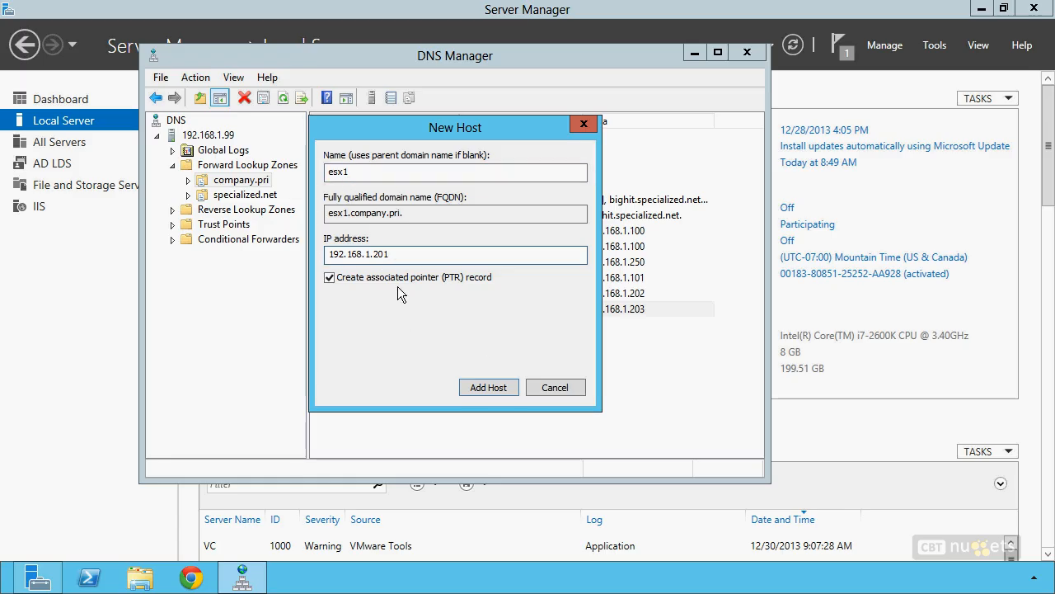
left_click(499, 396)
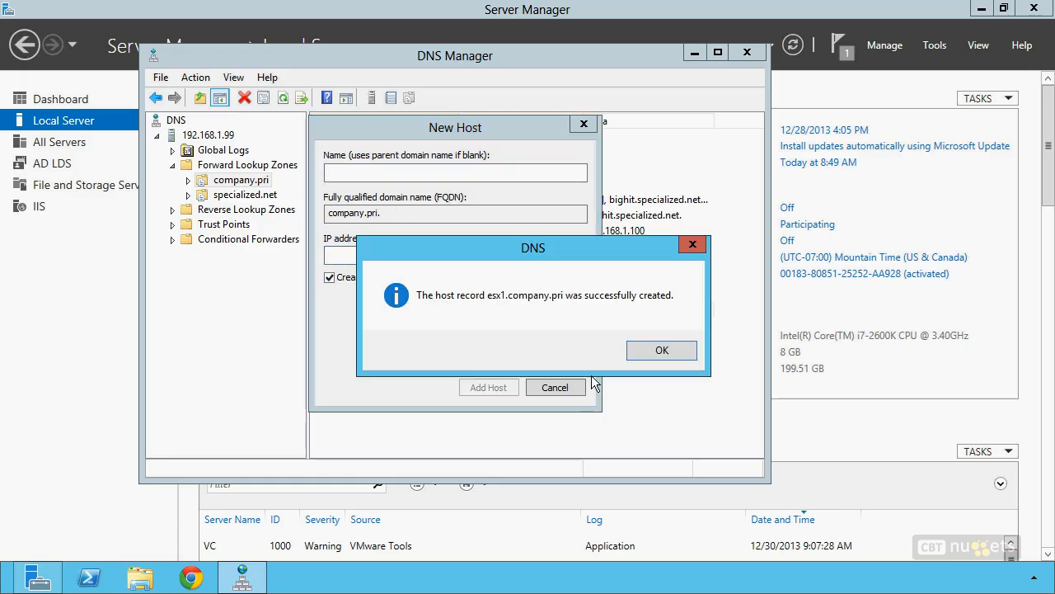
left_click(655, 350)
left_click(567, 391)
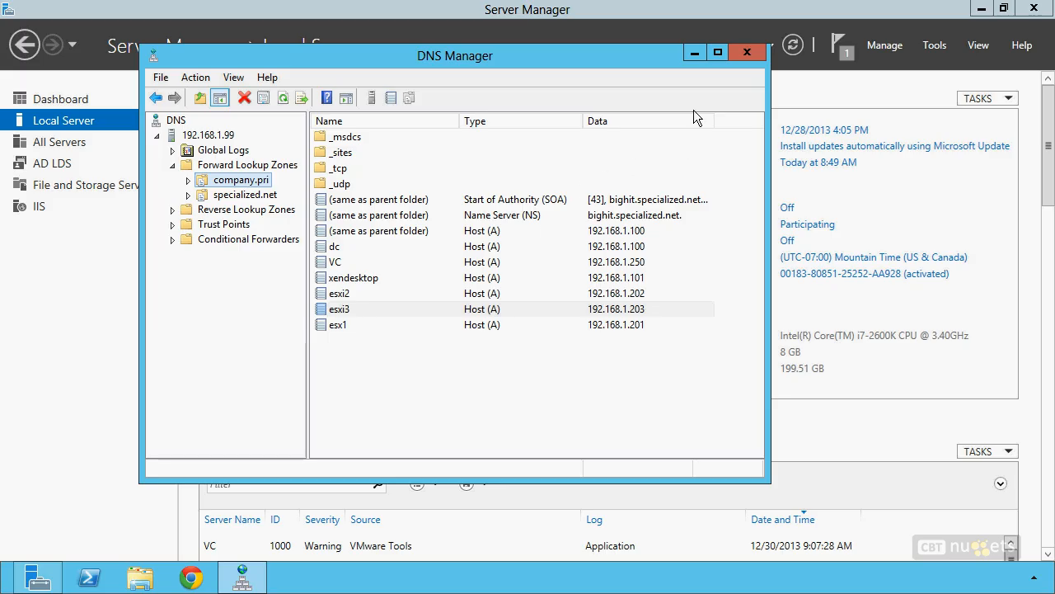
left_click(695, 54)
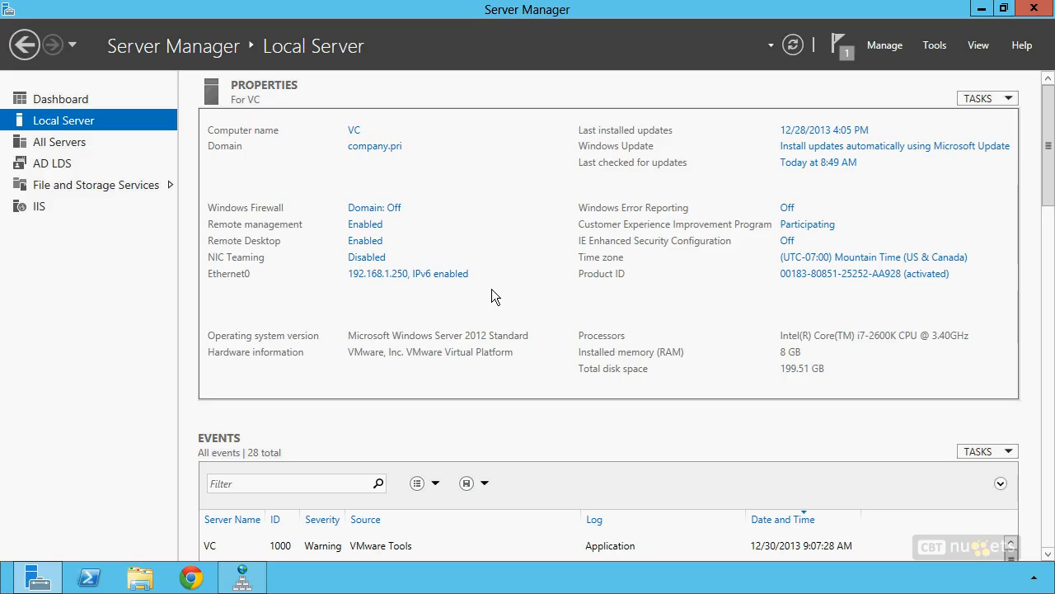
Step: Begin a Custom new virtual machine with Workstation 10.0 hardware compatibility
key("alt+f")
key("Escape")
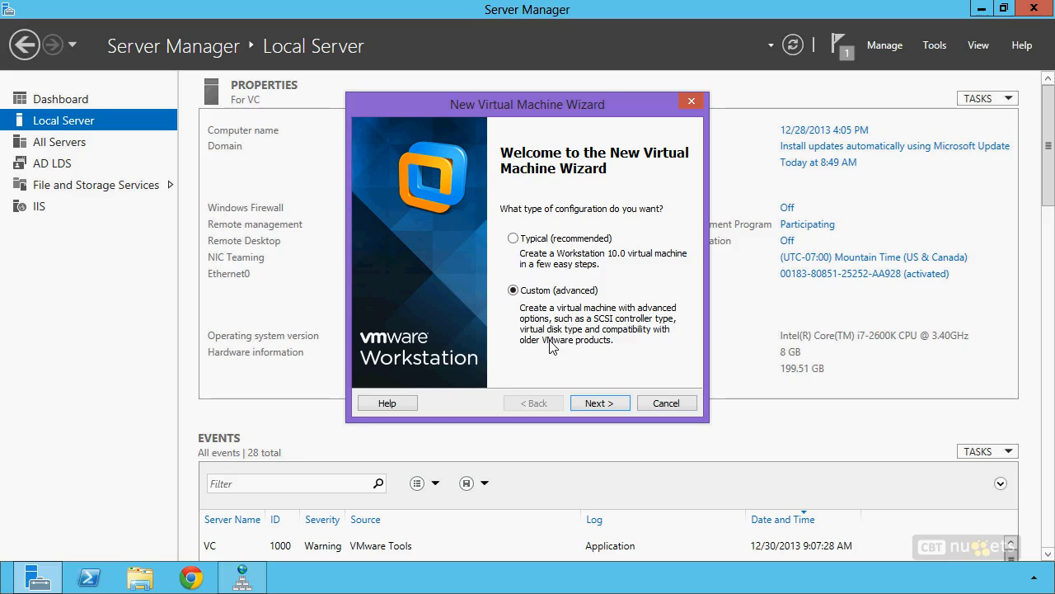
left_click(592, 405)
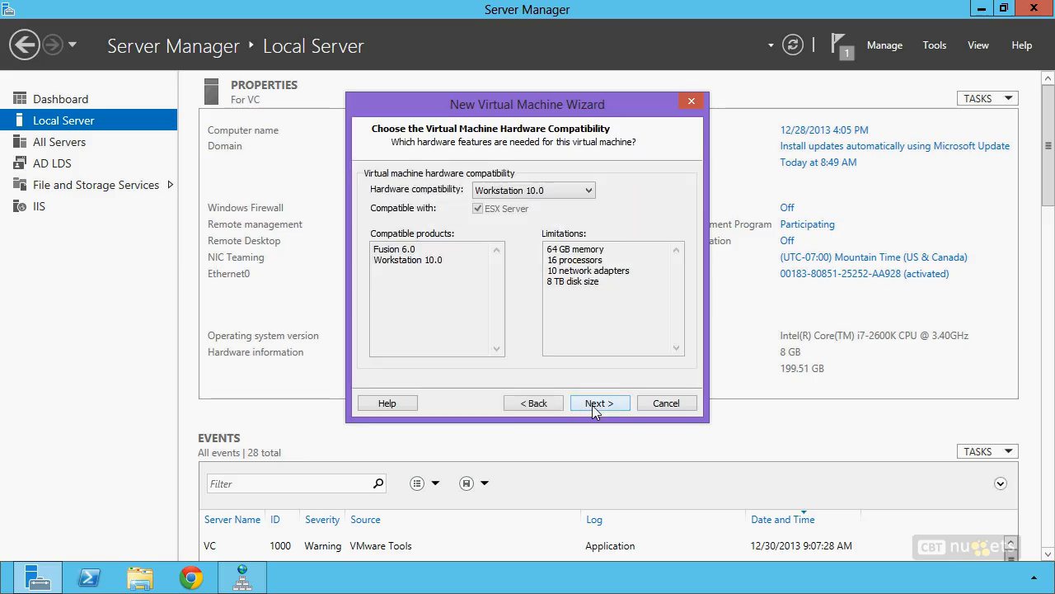
left_click(537, 192)
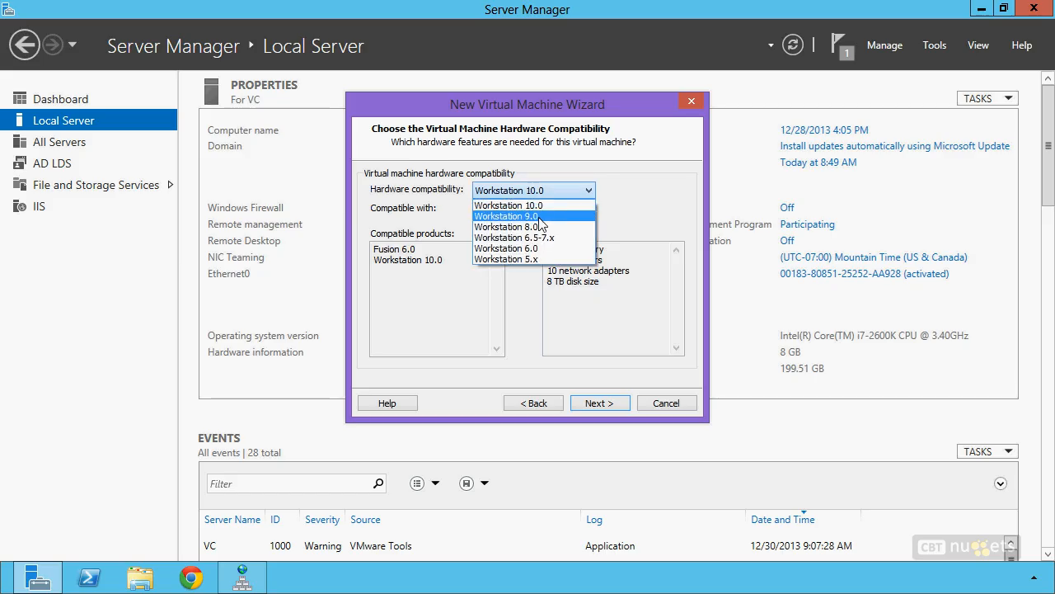
left_click(544, 205)
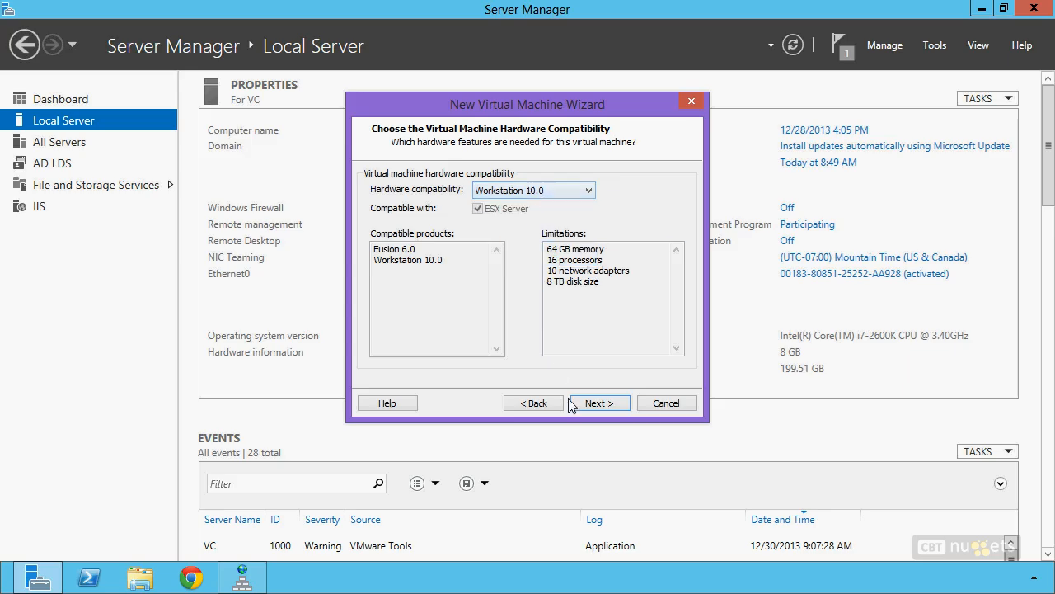
left_click(600, 403)
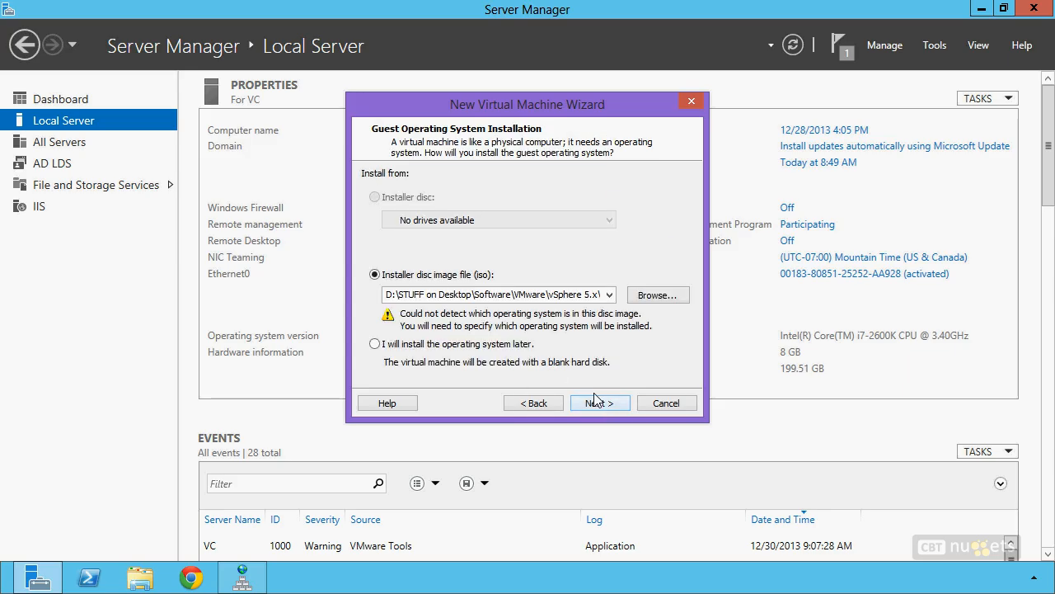
Step: Use VMware-VMvisor-Installer-5.5.0-1331820.x86_64.iso as the installer disc image and continue
left_click(643, 299)
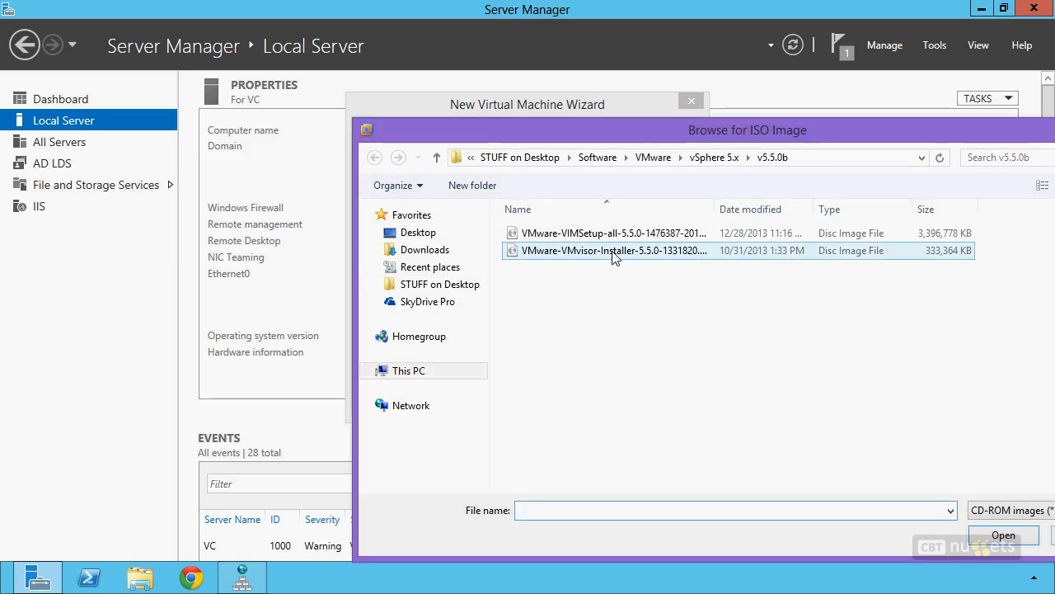
left_click(613, 256)
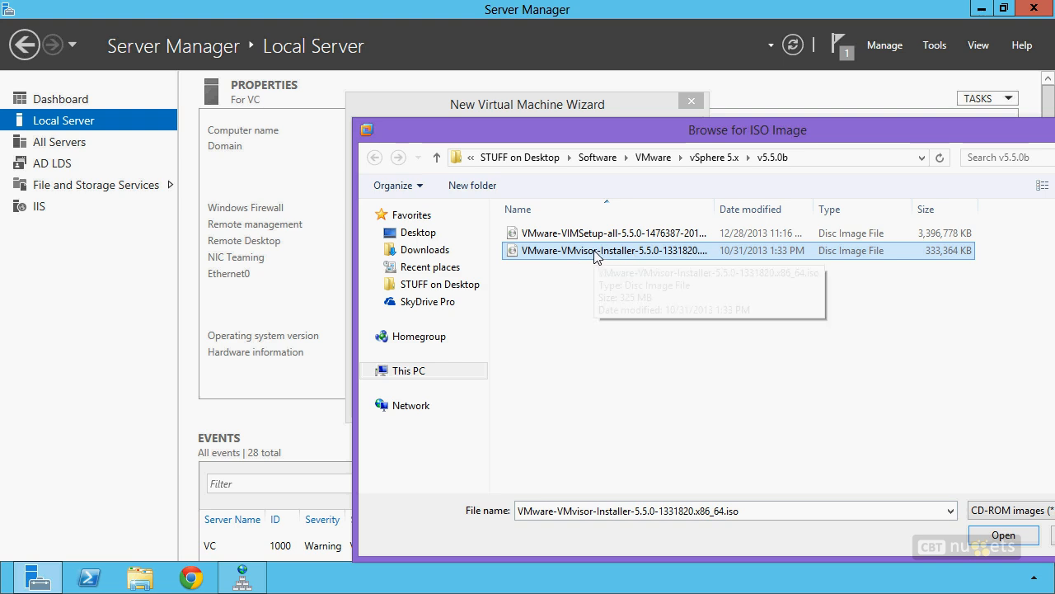
double_click(598, 253)
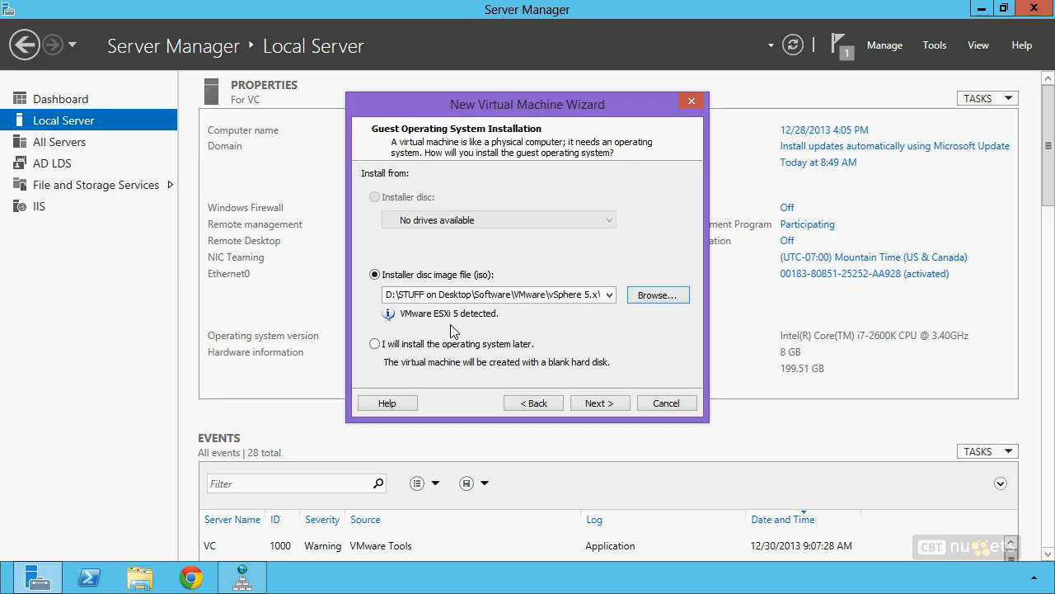
left_click(603, 403)
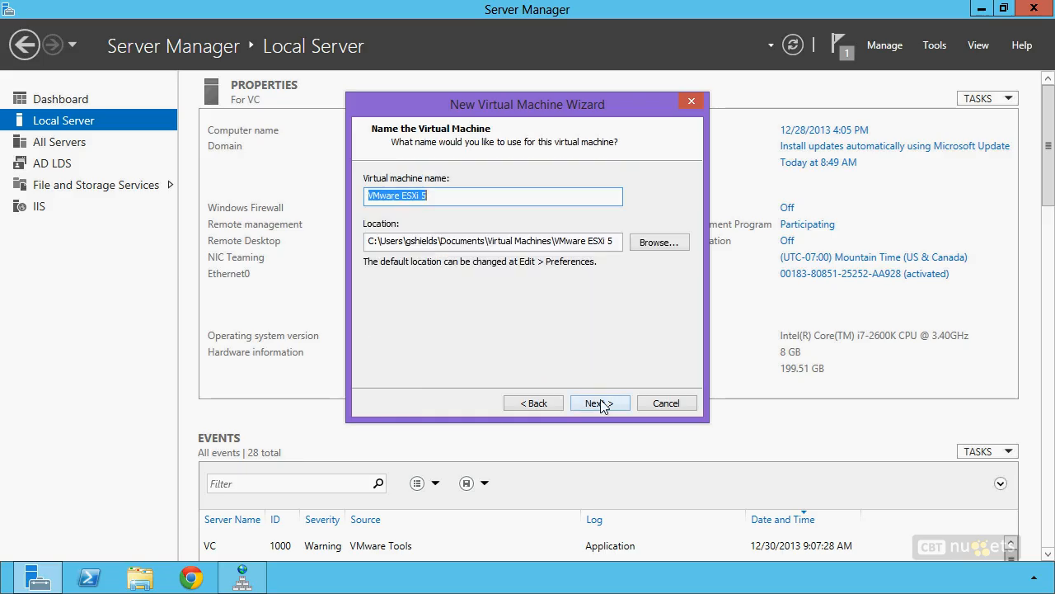
Step: Name the VM esx1 and place it in a new H:\esx1 folder
type("esx1")
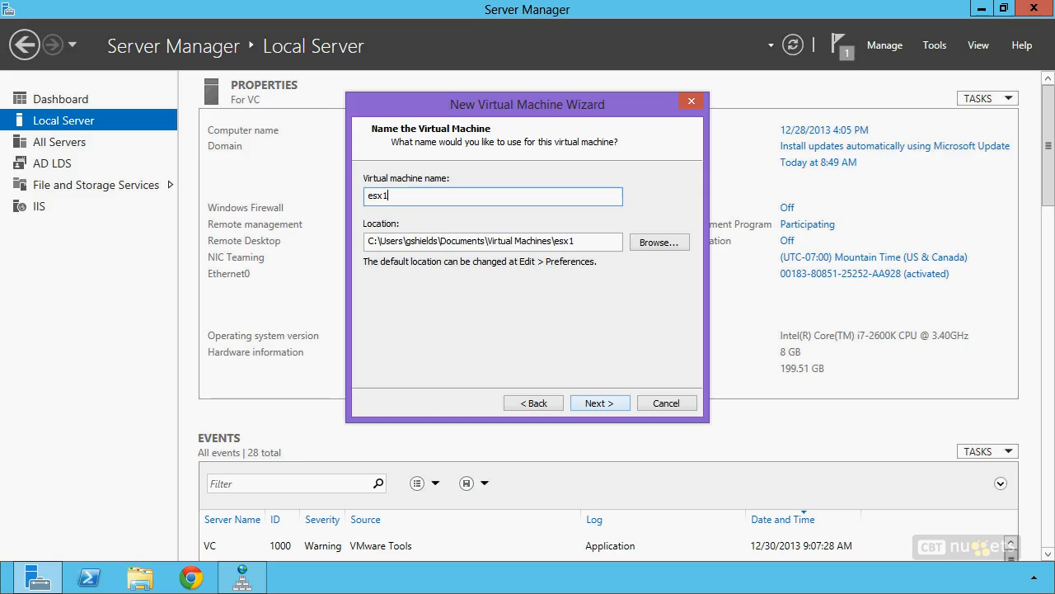
left_click(660, 242)
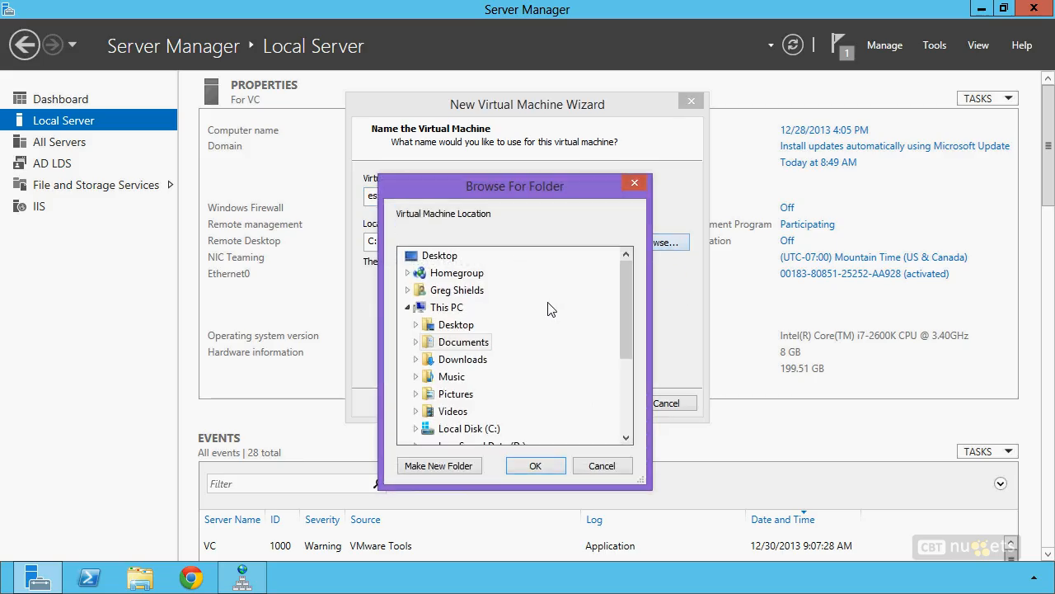
left_click_drag(620, 297, 627, 363)
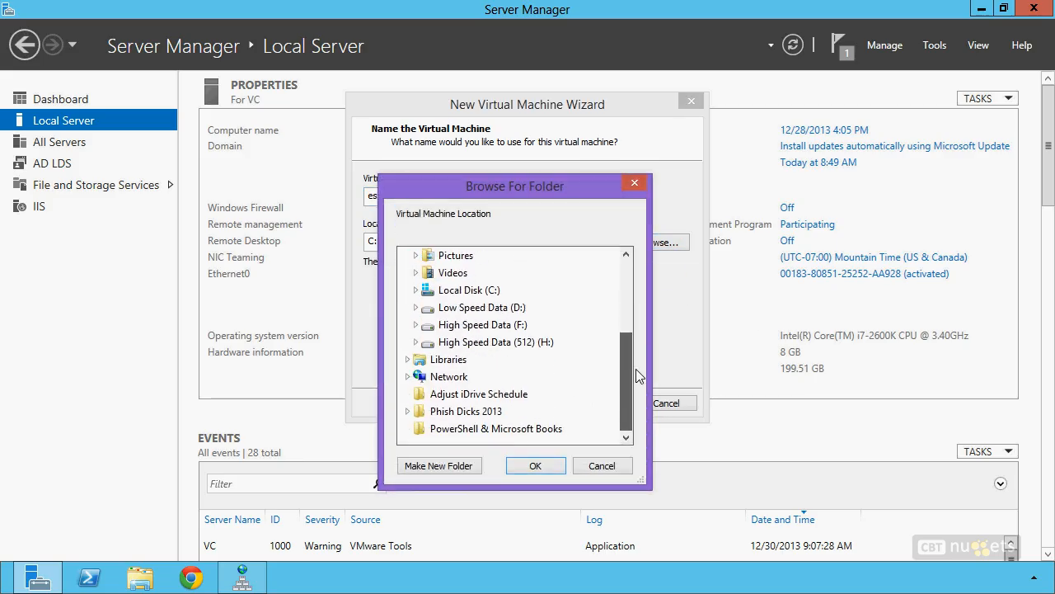
left_click(416, 341)
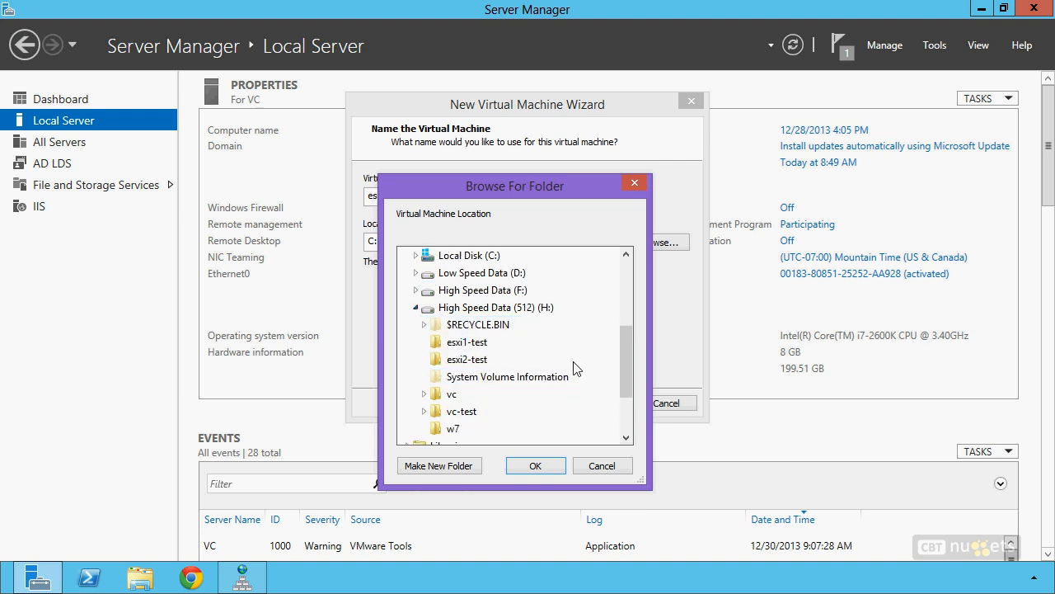
left_click(506, 308)
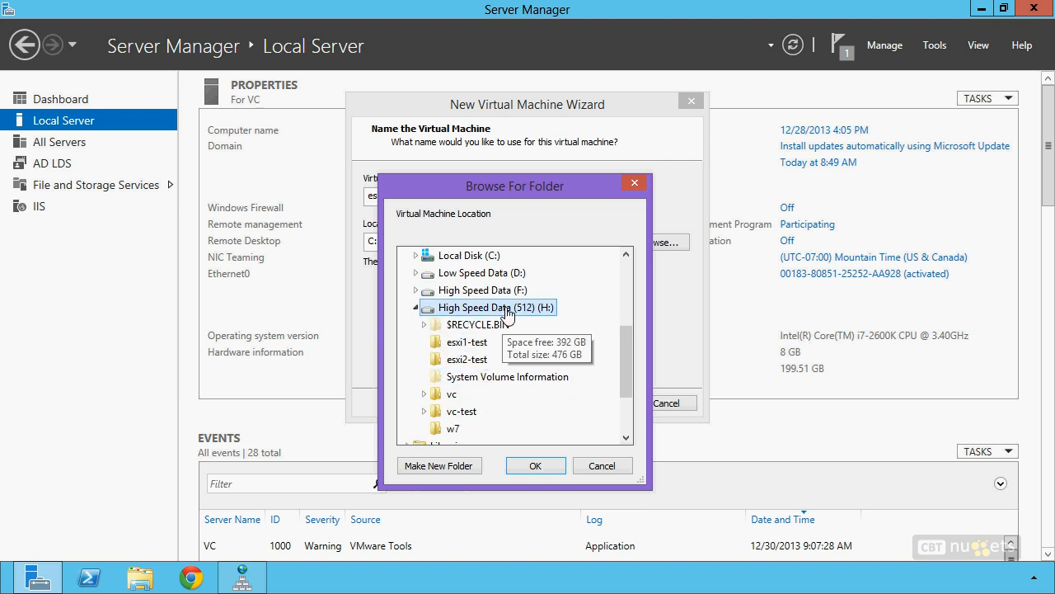
left_click(457, 473)
type("esx1")
left_click(537, 466)
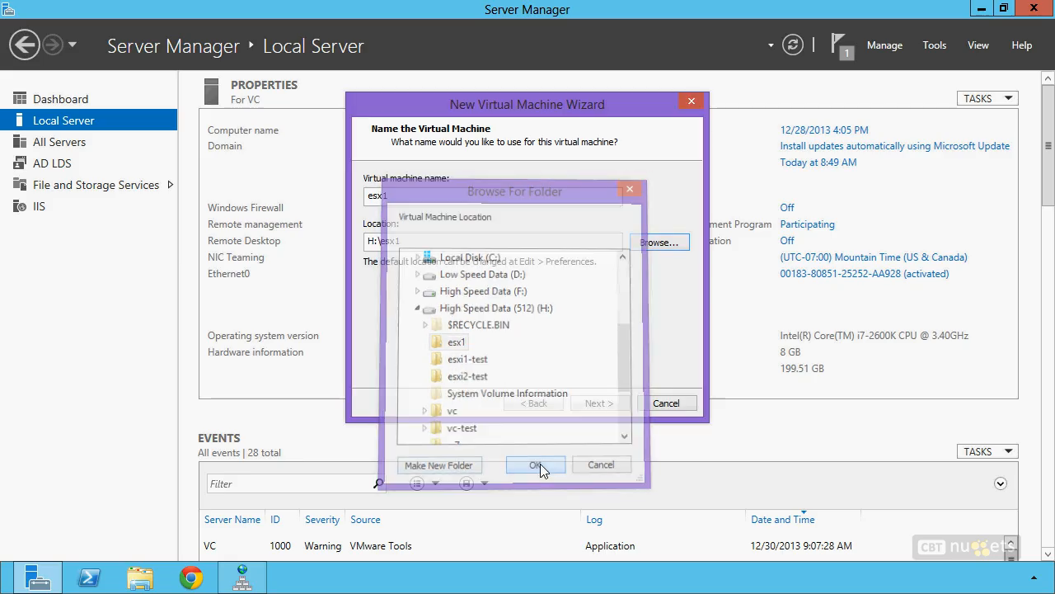
left_click(609, 404)
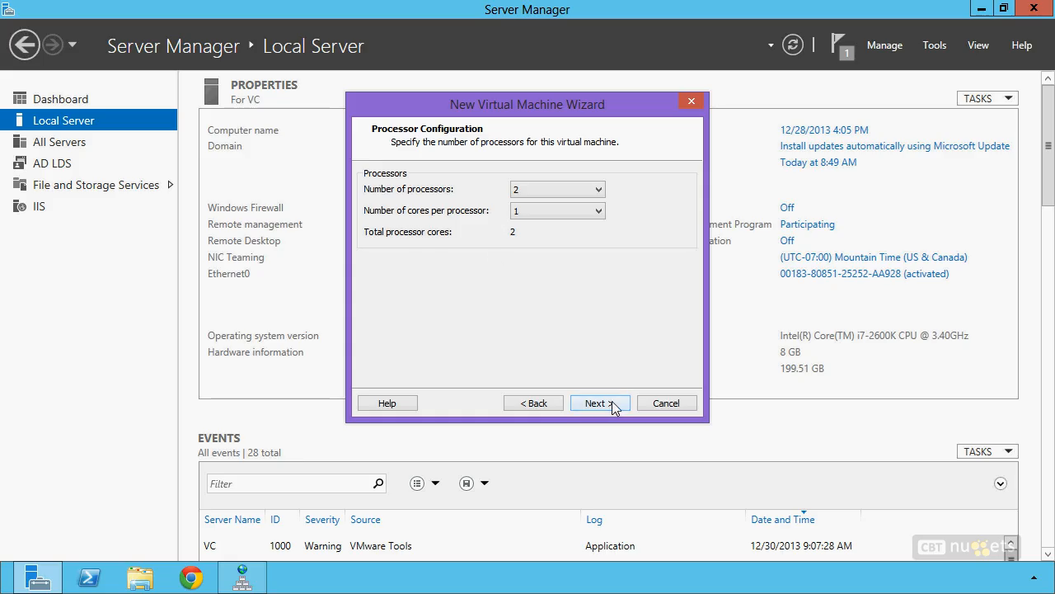
Step: Keep 2 processors and set the esx1 memory to 8192 MB
left_click(611, 401)
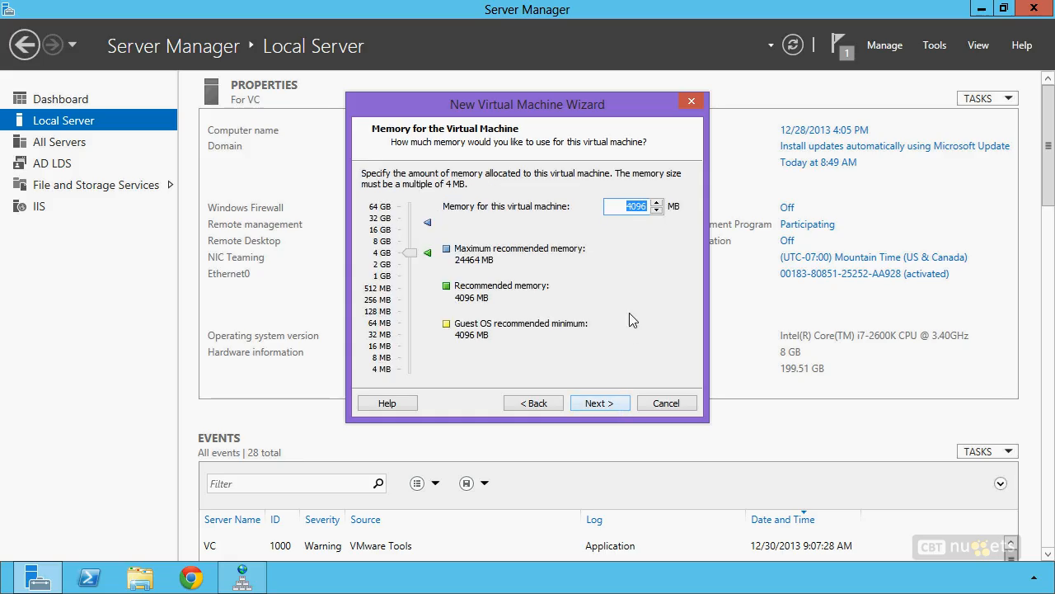
type("8192")
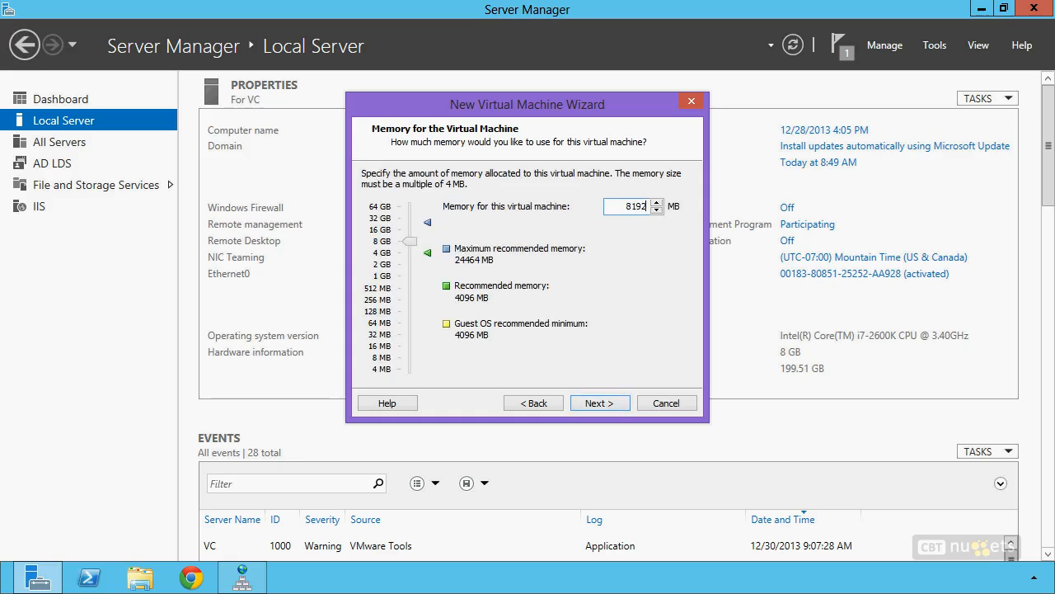
key("Tab")
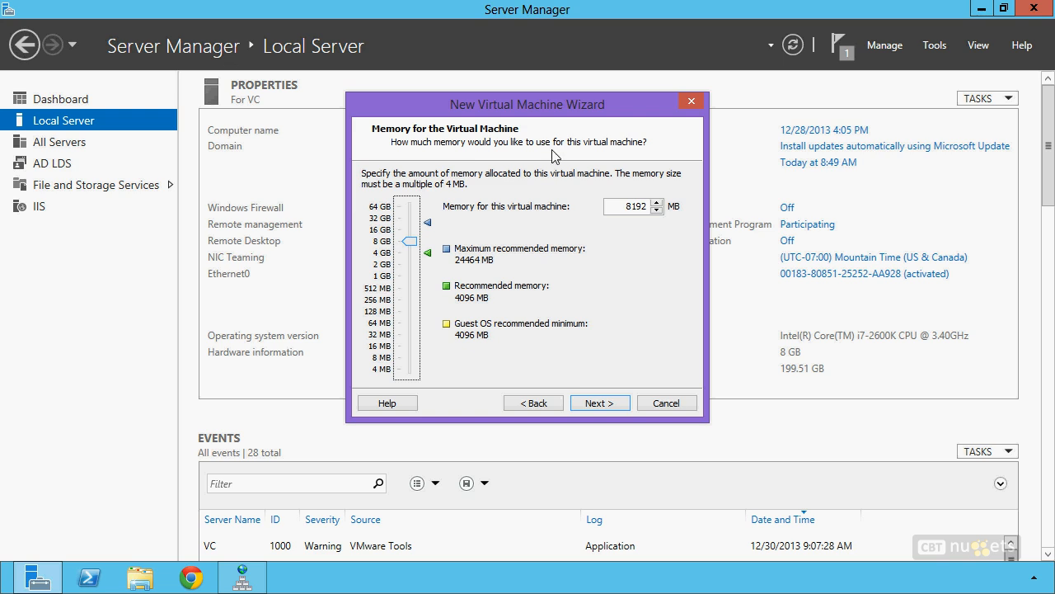
left_click(606, 405)
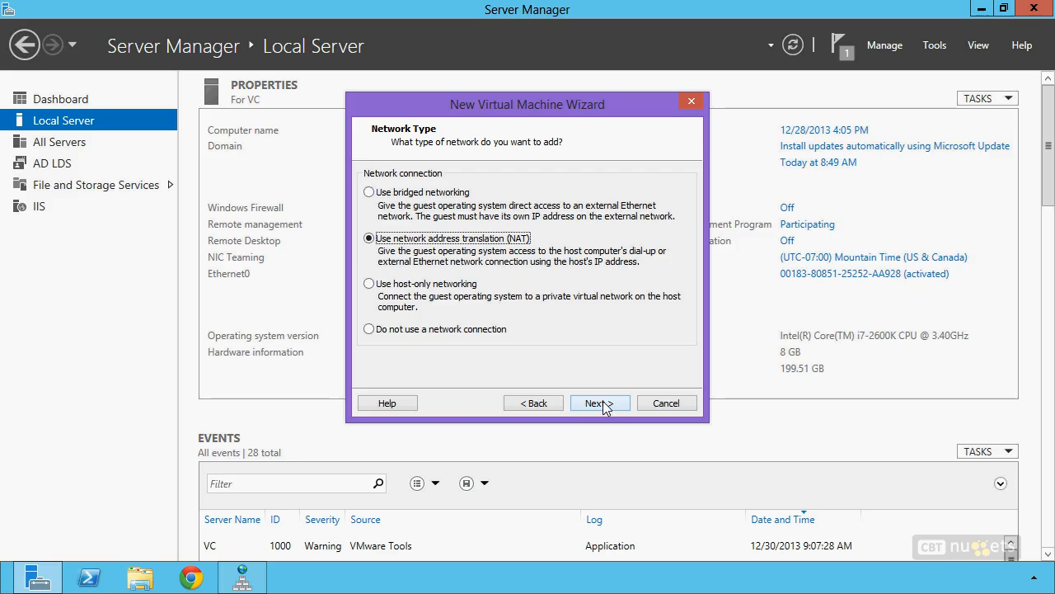
Step: Switch the esx1 network type from NAT to bridged networking
left_click(424, 193)
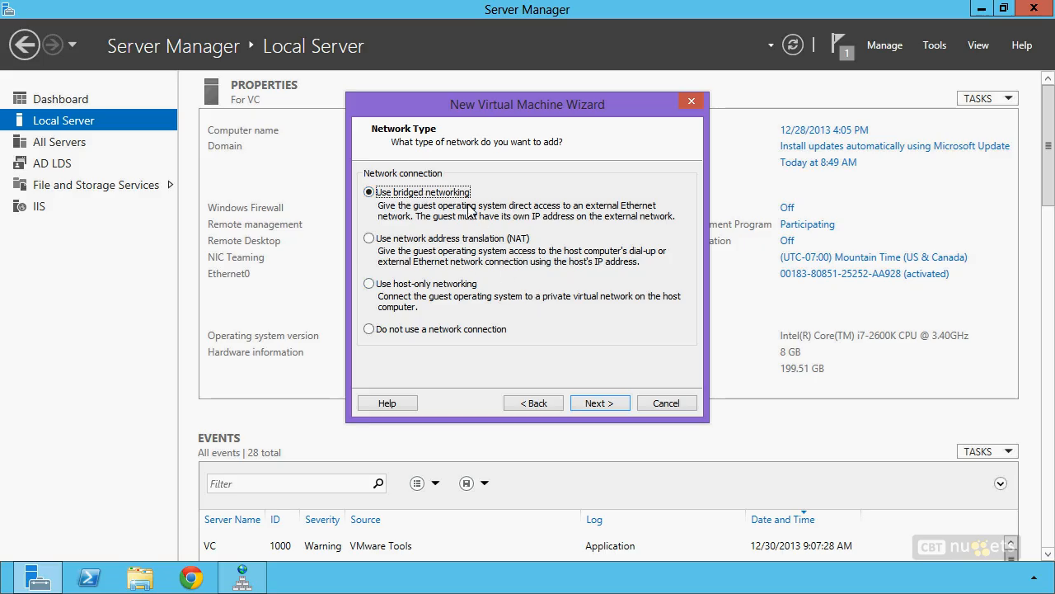
left_click(606, 404)
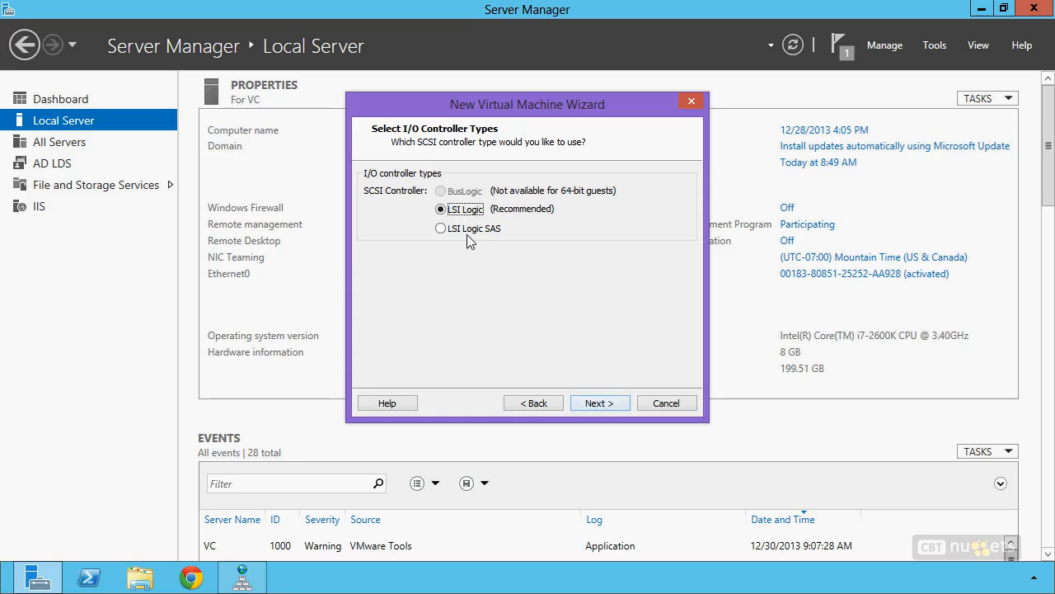
Step: Keep LSI Logic and SCSI, and create a new 1024 GB disk stored as a single file
left_click(610, 410)
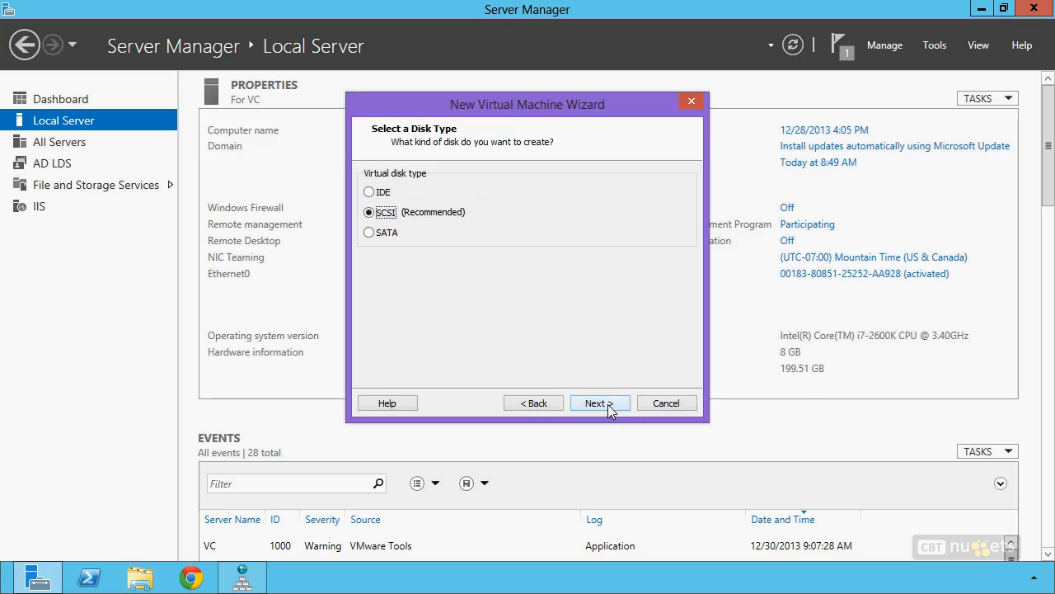
left_click(614, 403)
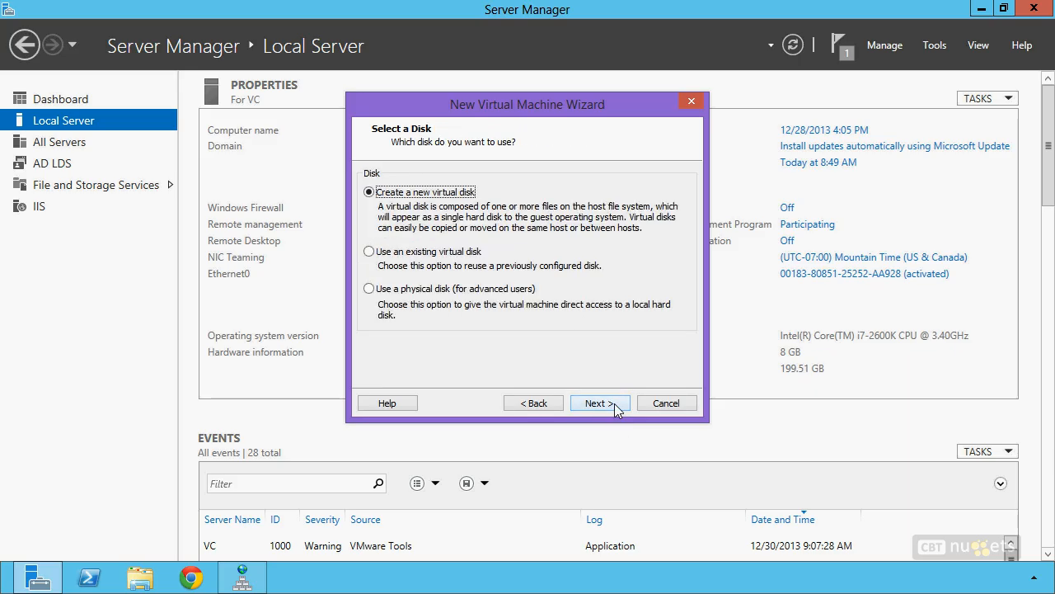
left_click(599, 402)
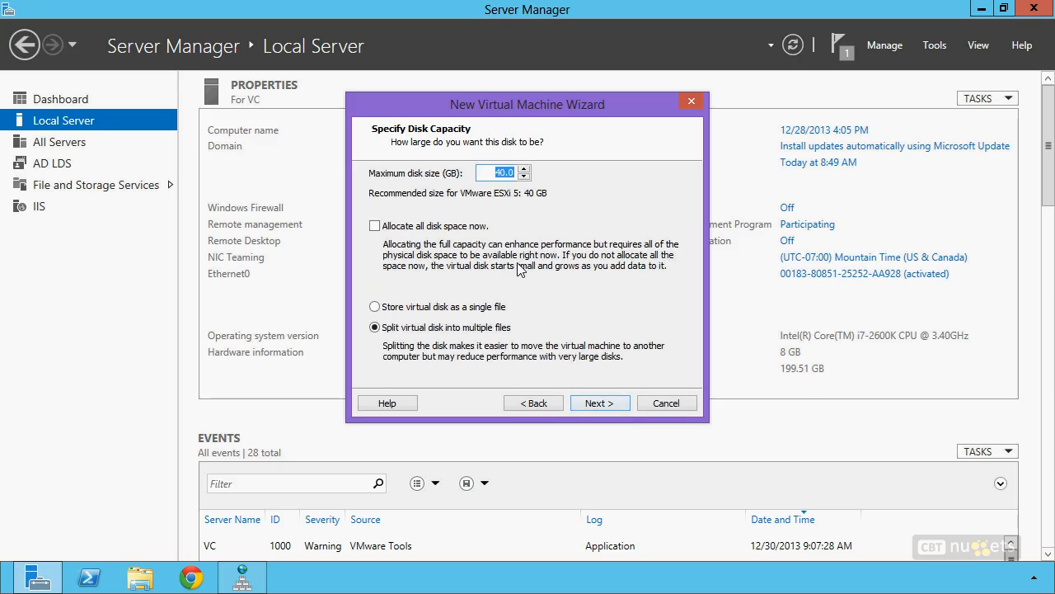
type("1024")
key("Tab")
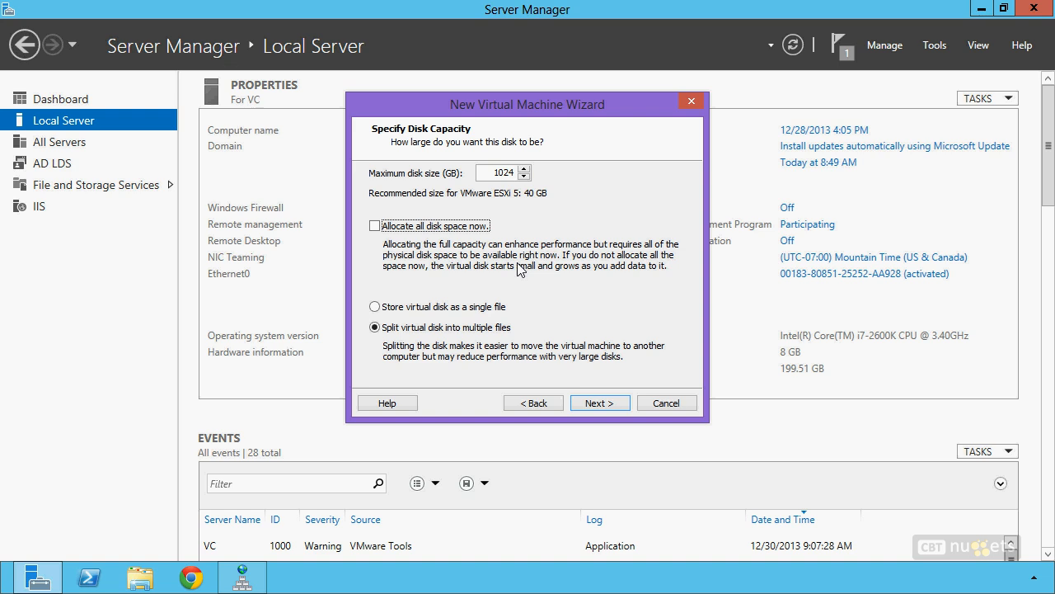
left_click(375, 307)
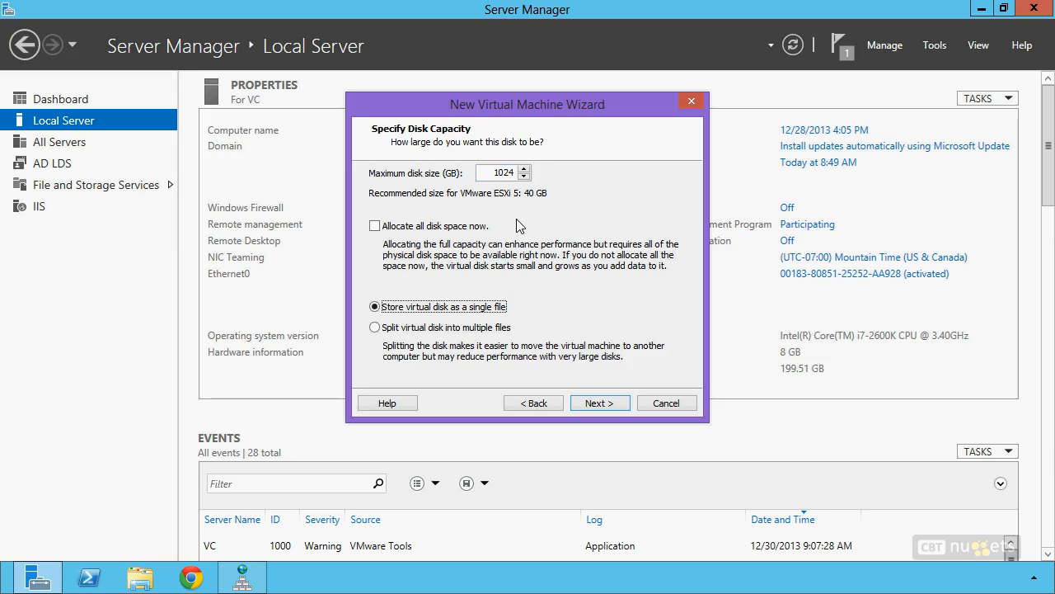
left_click(593, 403)
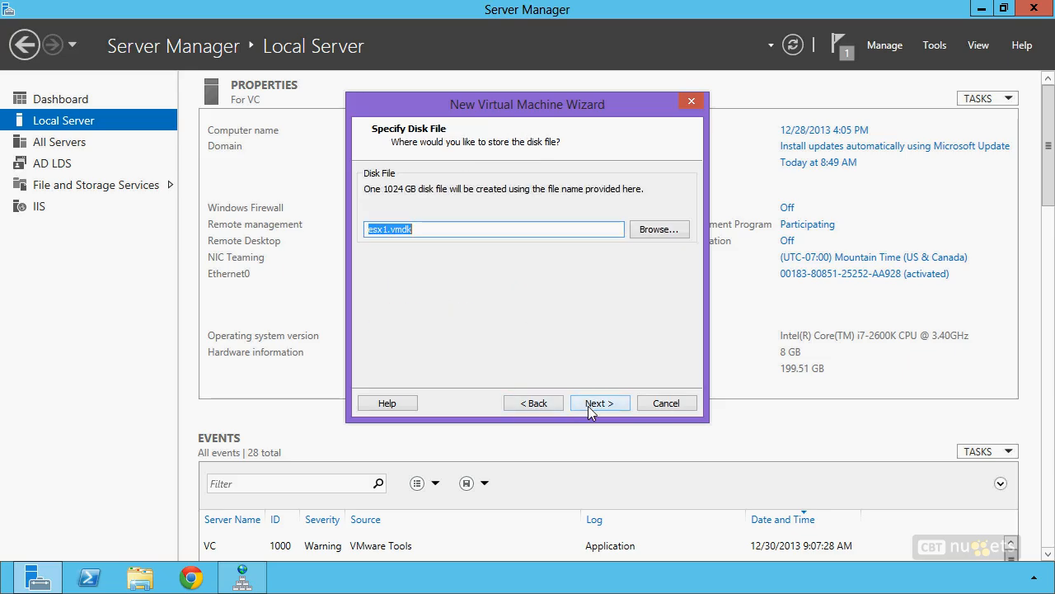
Step: Finish the wizard to create the esx1 VM and power it on to the boot menu
left_click(601, 404)
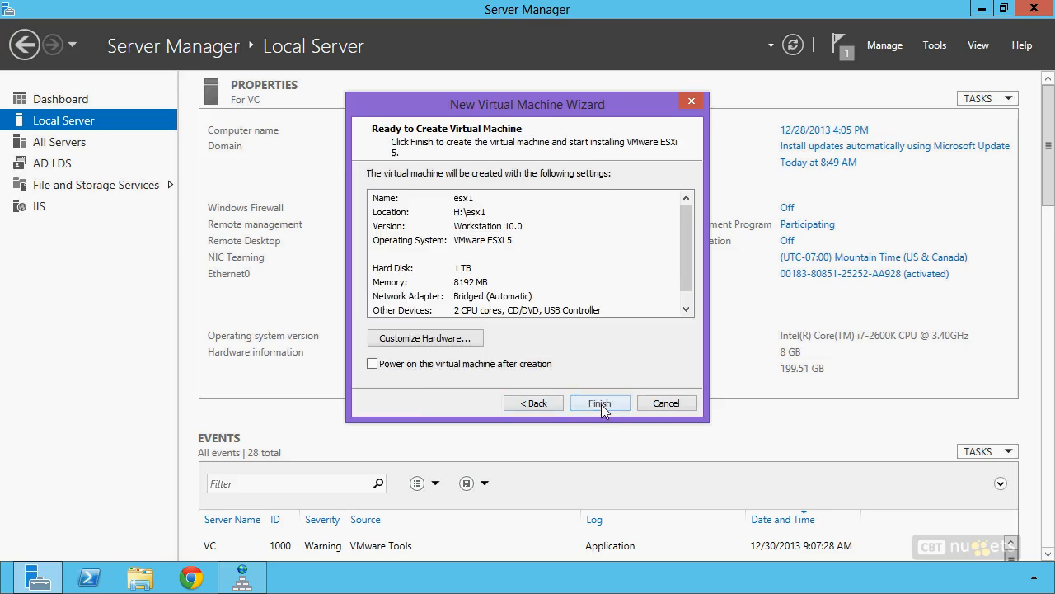
left_click(602, 405)
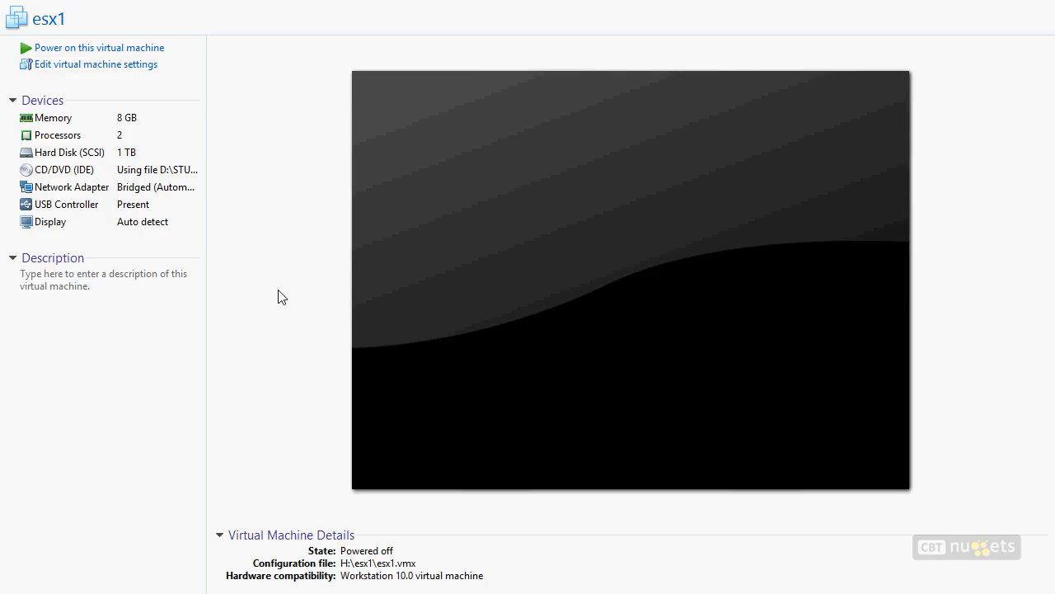
left_click(121, 56)
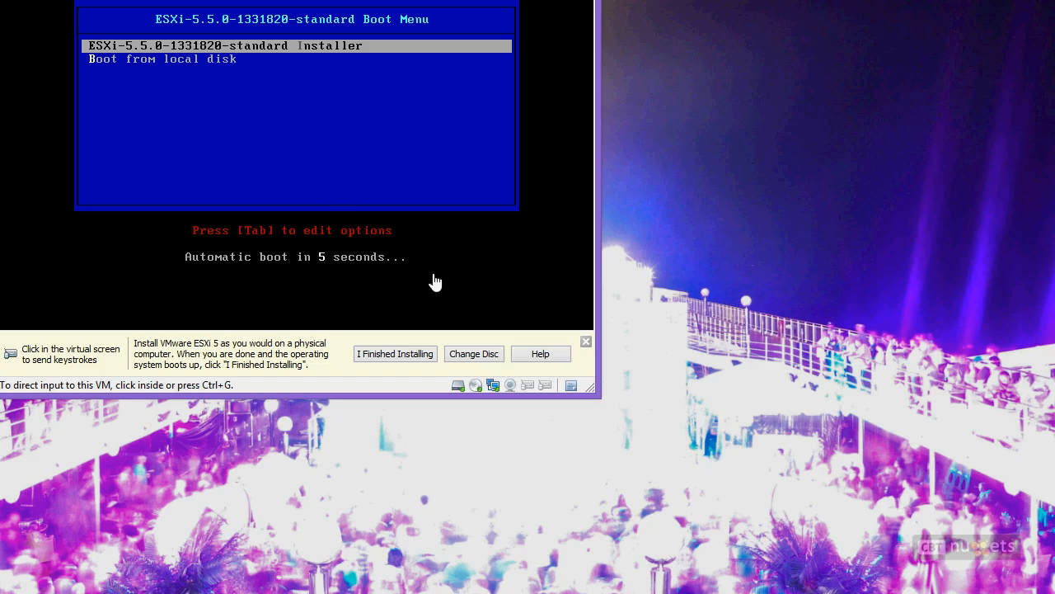
Step: Start the ESXi 5.5.0 installer right away from the esx1 boot menu
left_click(463, 245)
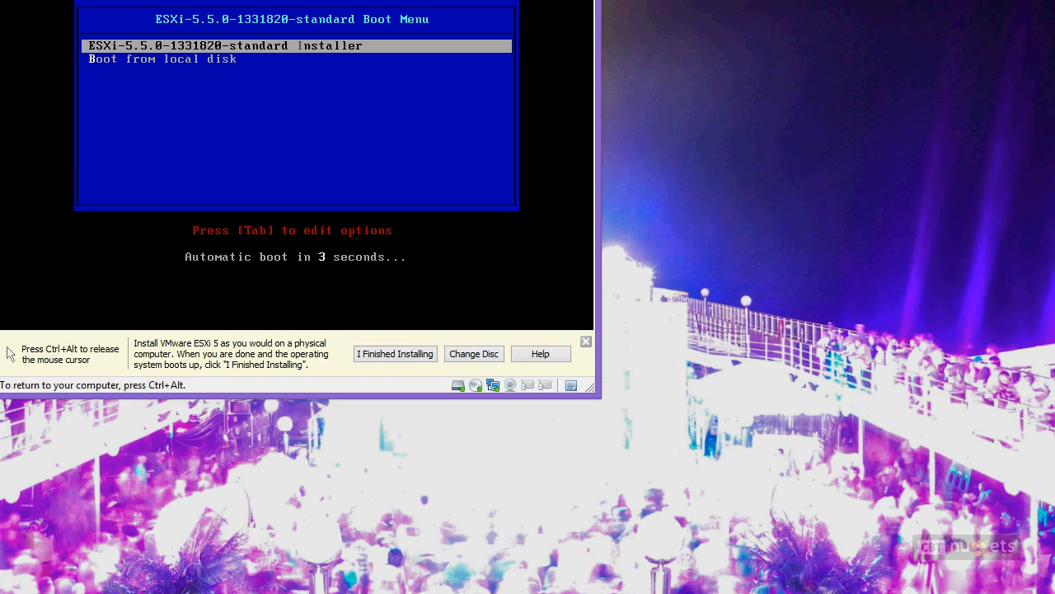
key("Return")
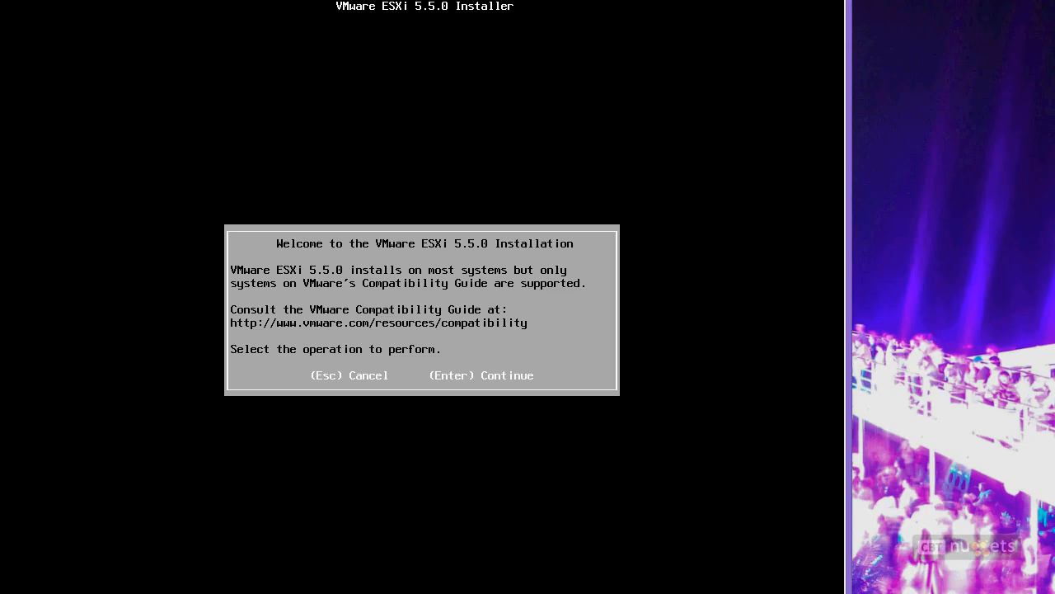
Step: Continue past the installer welcome screen and accept the ESXi license agreement with F11
key("Return")
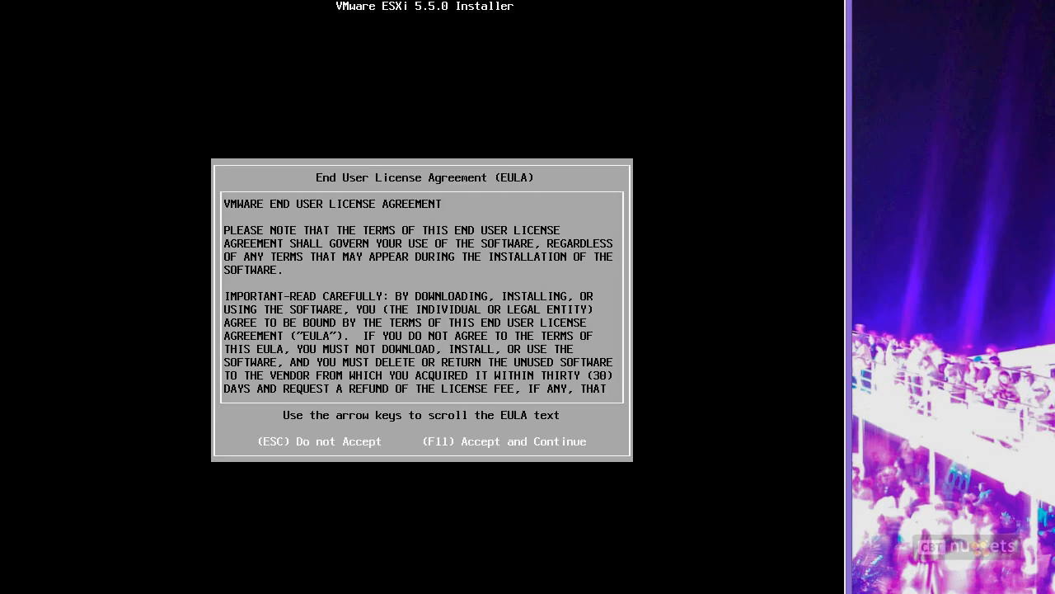
key("F11")
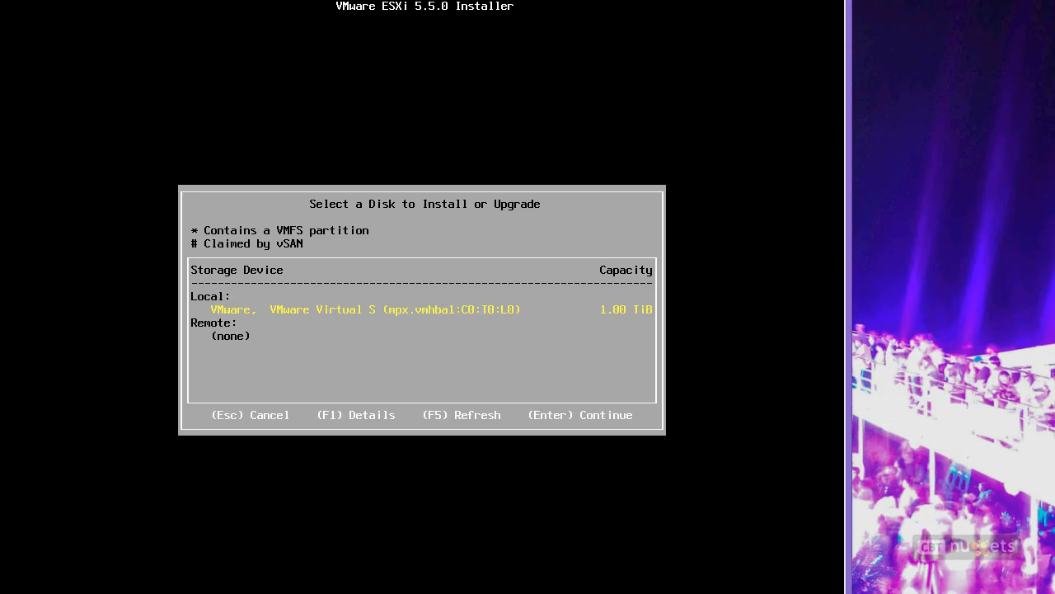
Step: Install to the 1.00 TiB local disk with US Default keyboard and a confirmed root password
key("Return")
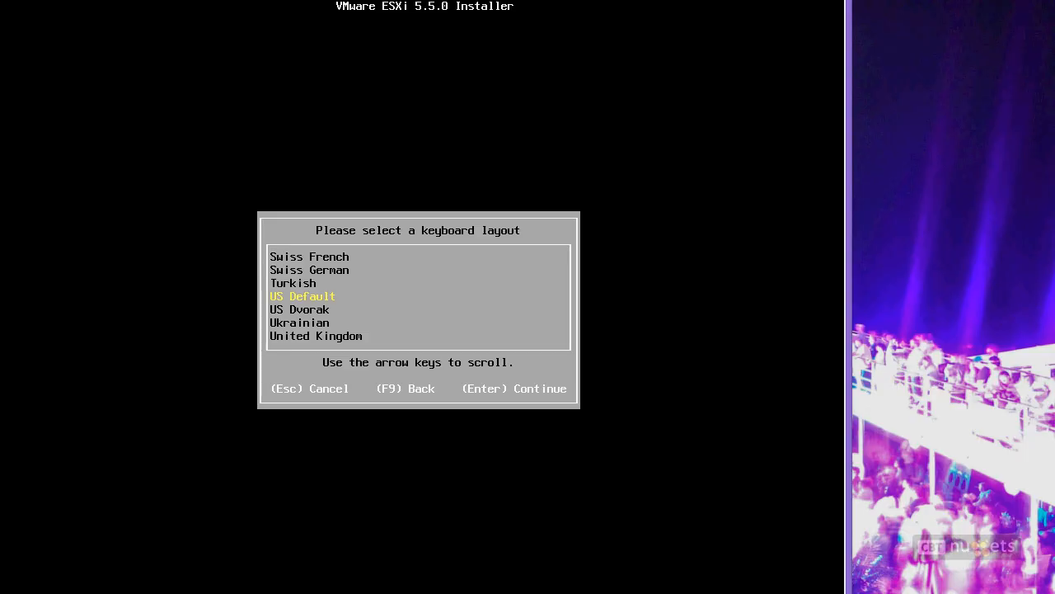
key("Return")
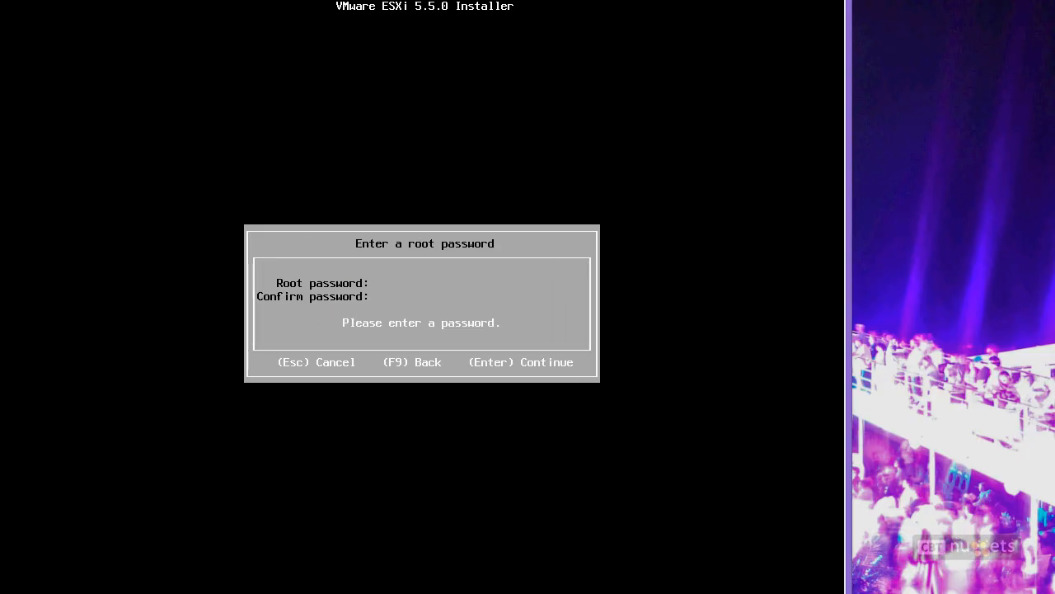
type("****************")
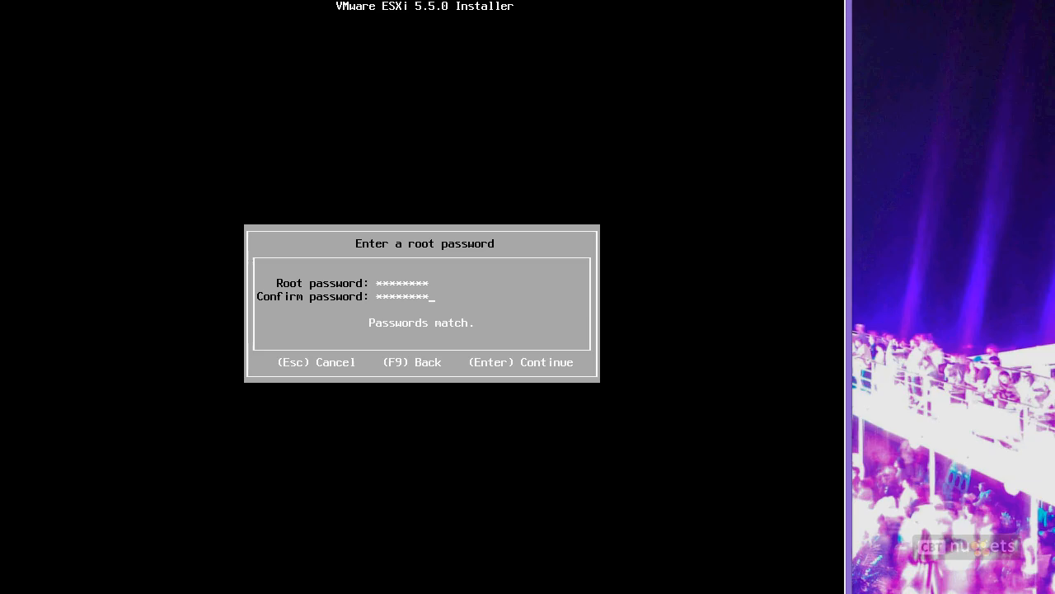
key("Return")
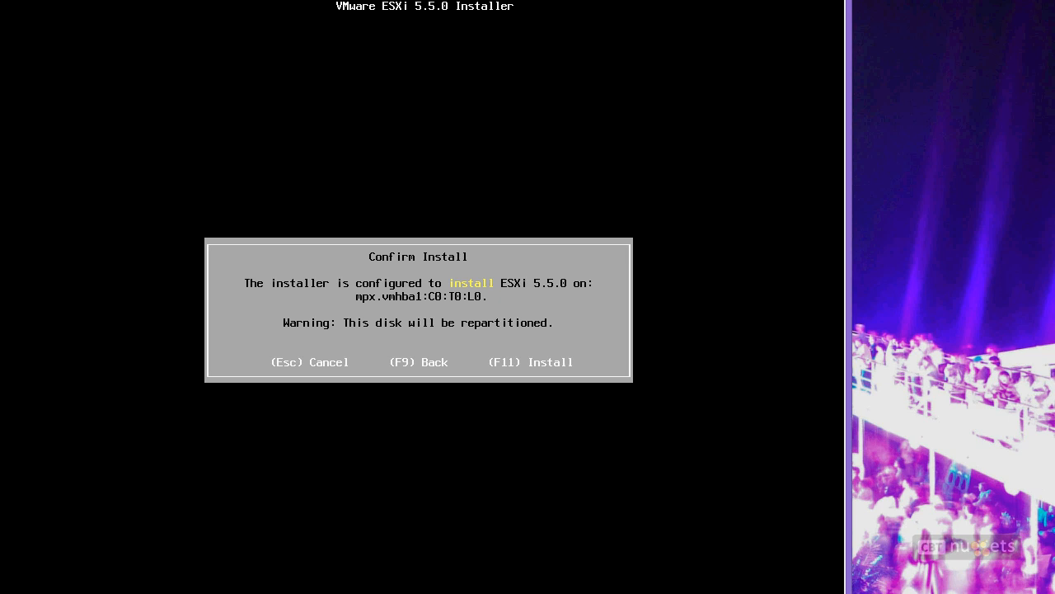
Step: Confirm the install with F11 so ESXi 5.5.0 is written to mpx.vmhba1:C0:T0:L0
key("F11")
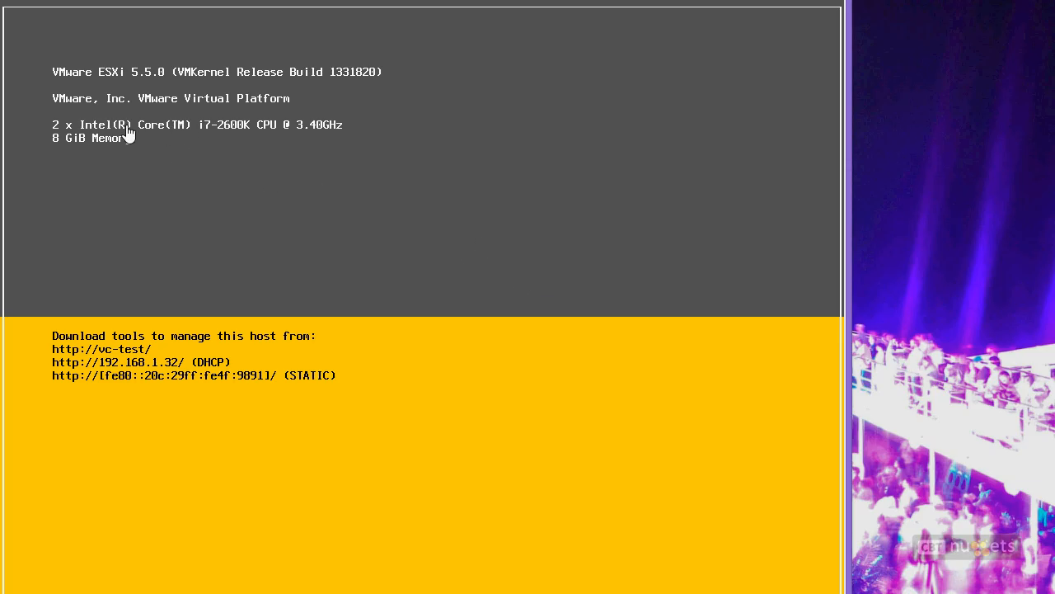
Step: Capture input in the esx1 console and bring up the F2 Authentication Required prompt
key("F2")
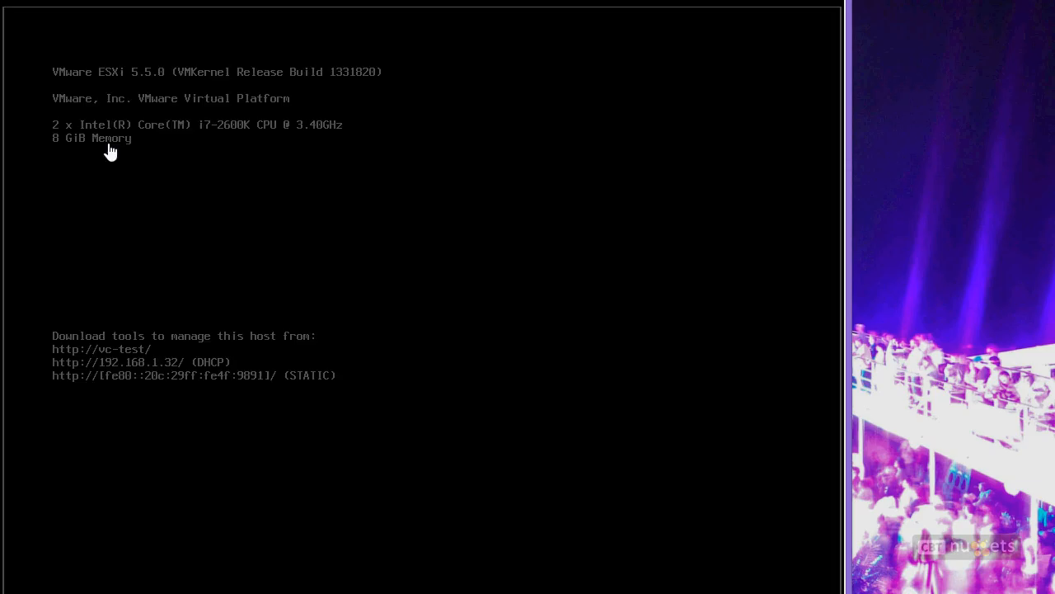
left_click(451, 245)
key("F2")
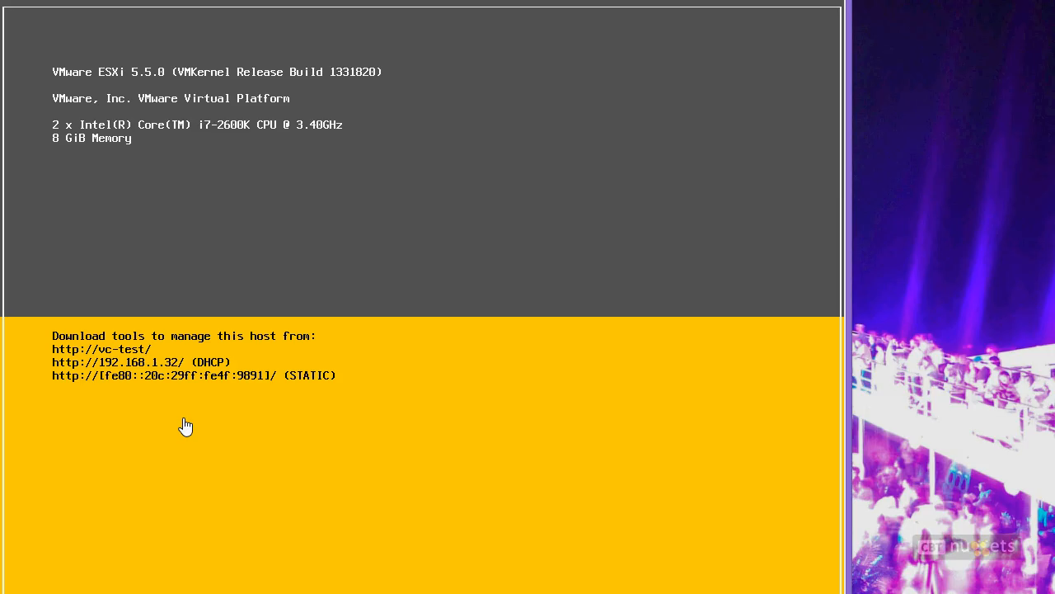
left_click(185, 426)
key("F2")
Step: Submit the root login to reach the System Customization menu, with Configure Password listed first
key("Tab")
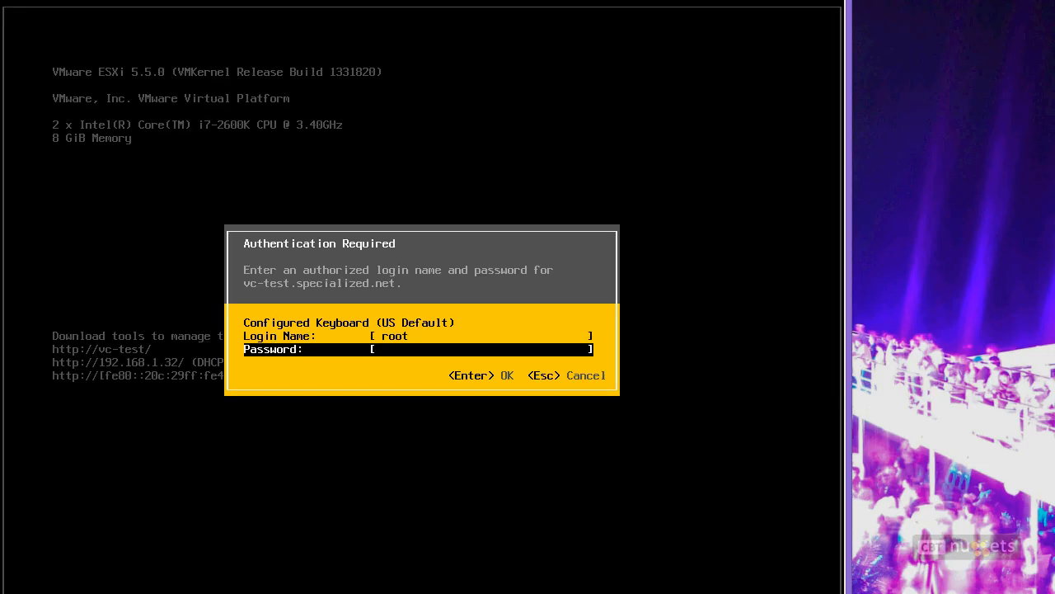
key("Escape")
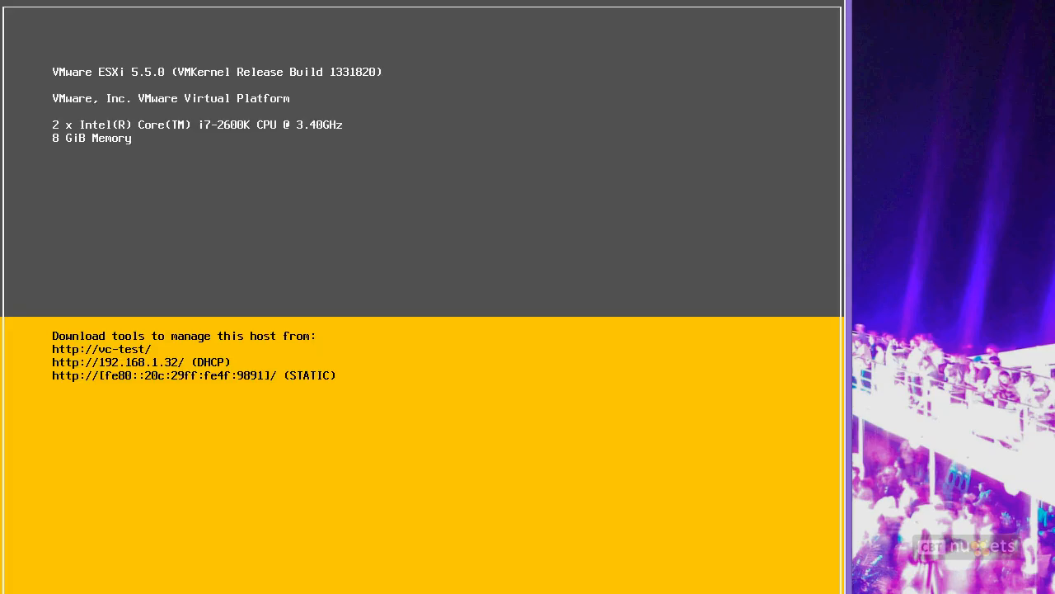
key("F2")
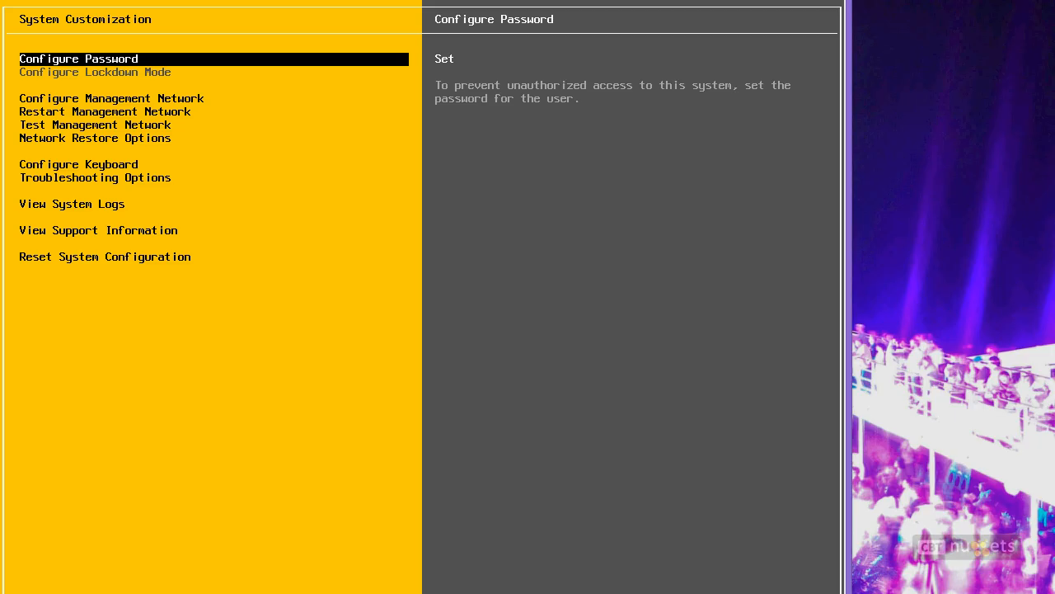
key("Down")
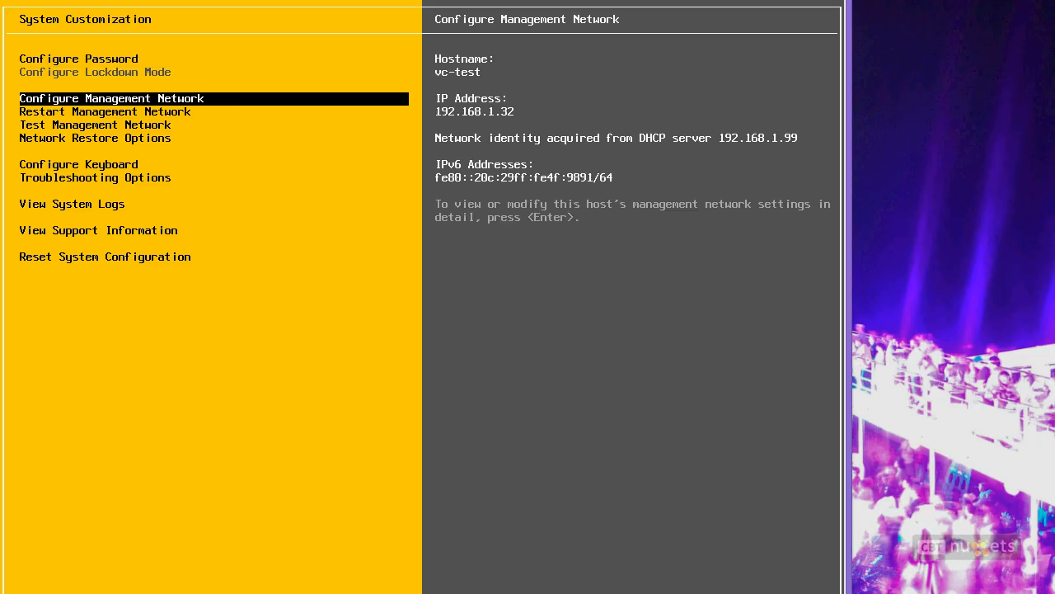
key("Down")
key("Down")
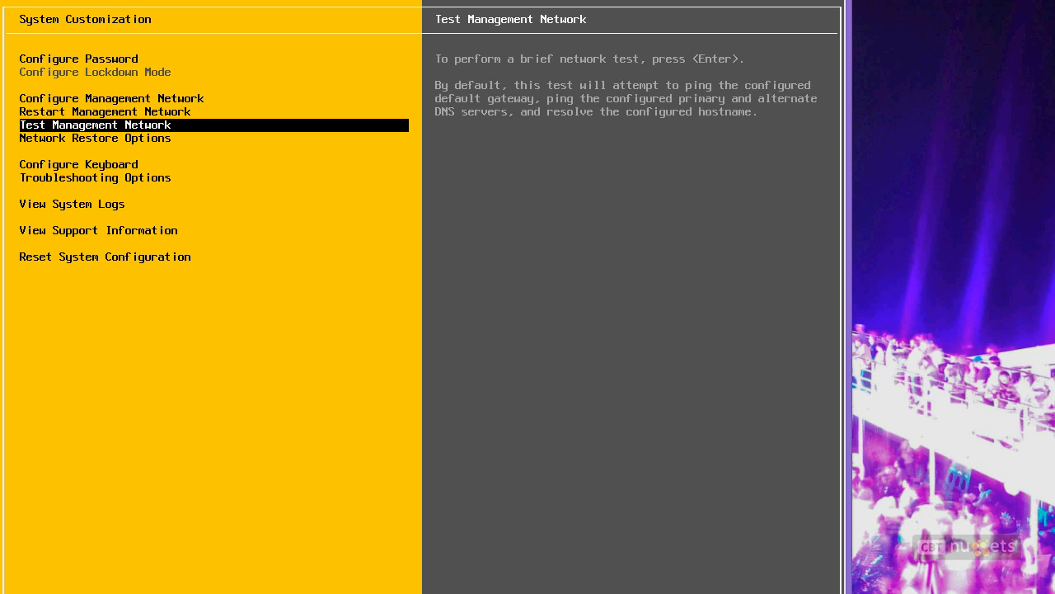
key("Down")
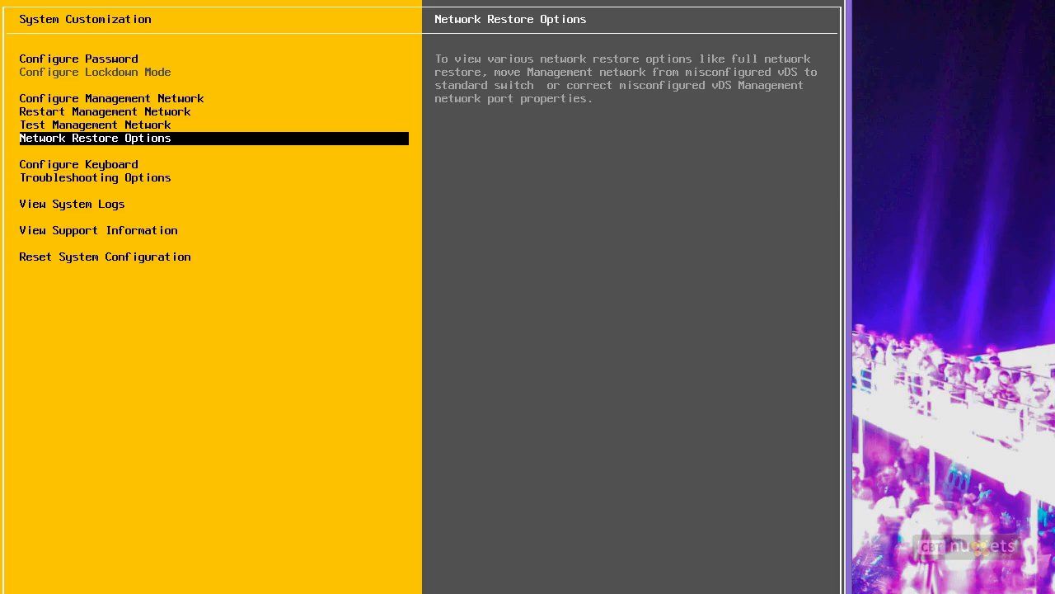
key("Down")
key("Down")
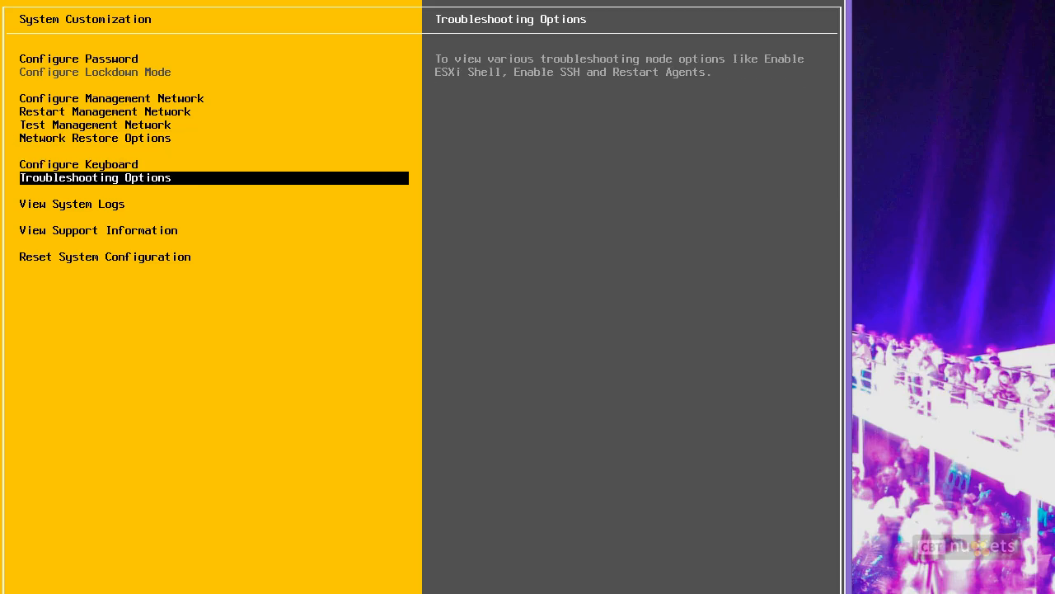
key("Down")
key("Down")
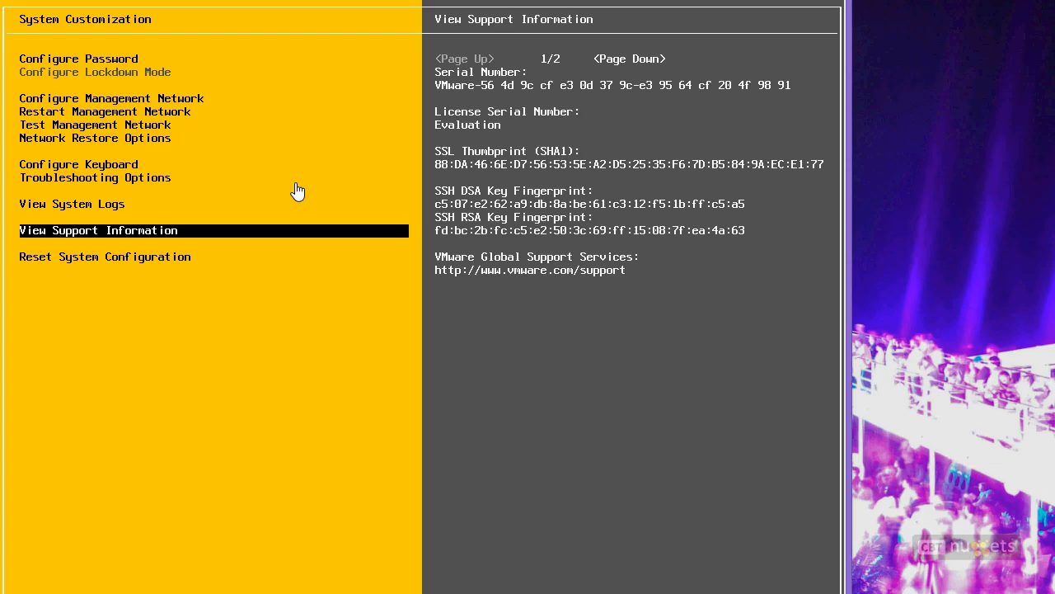
Step: Open Configure Management Network to show the vmnic0 (Ethernet0) adapter settings
key("Escape")
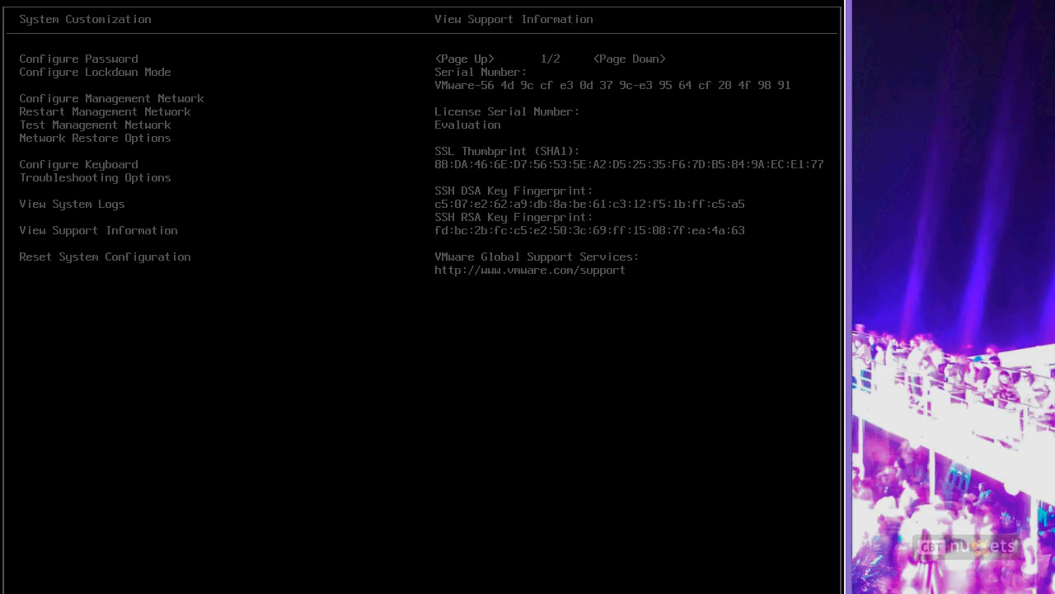
key("Up")
key("Up")
key("Up")
key("Up")
key("Up")
key("Up")
key("Up")
key("Return")
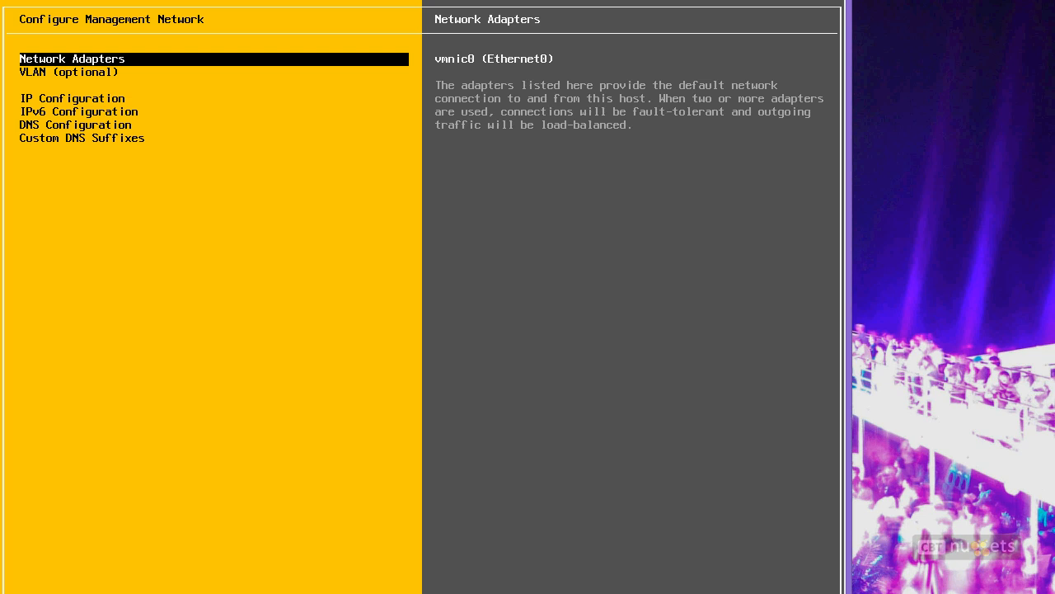
Step: Keep vmnic0 as the management network adapter and leave the VLAN ID unset
key("Return")
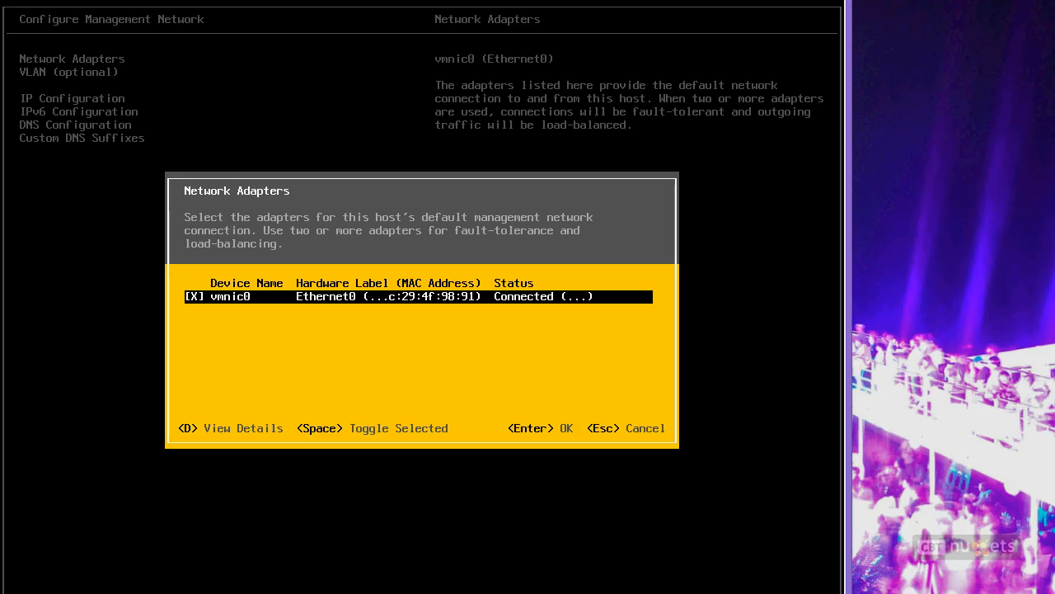
key("Escape")
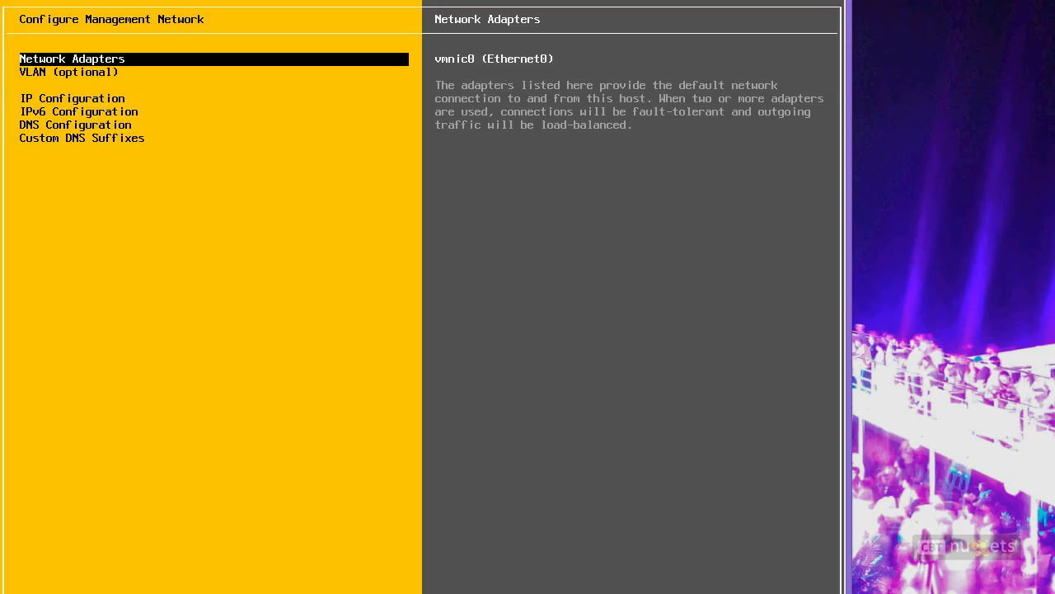
key("Down")
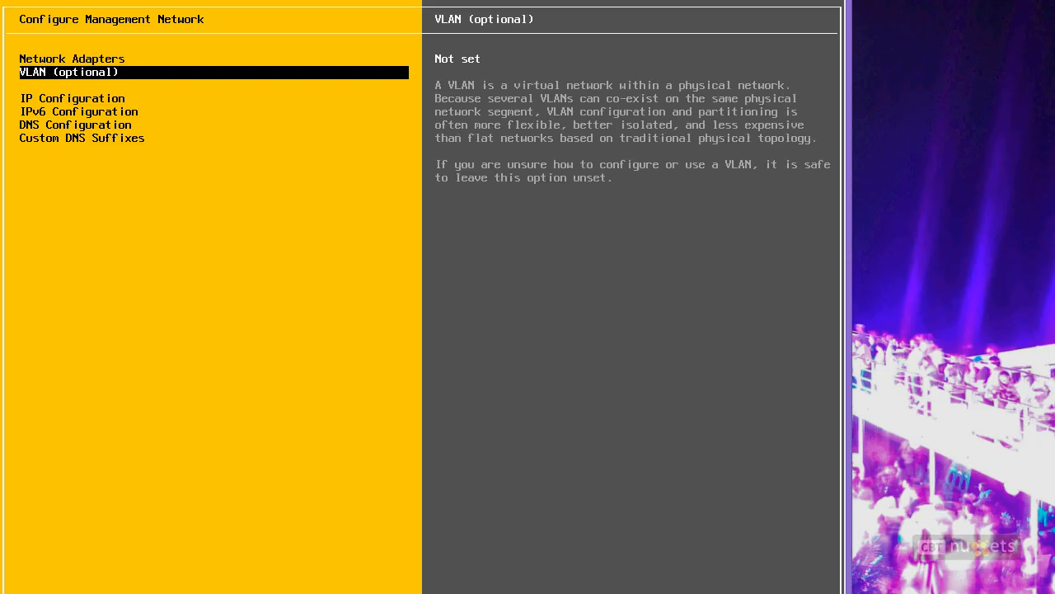
key("Return")
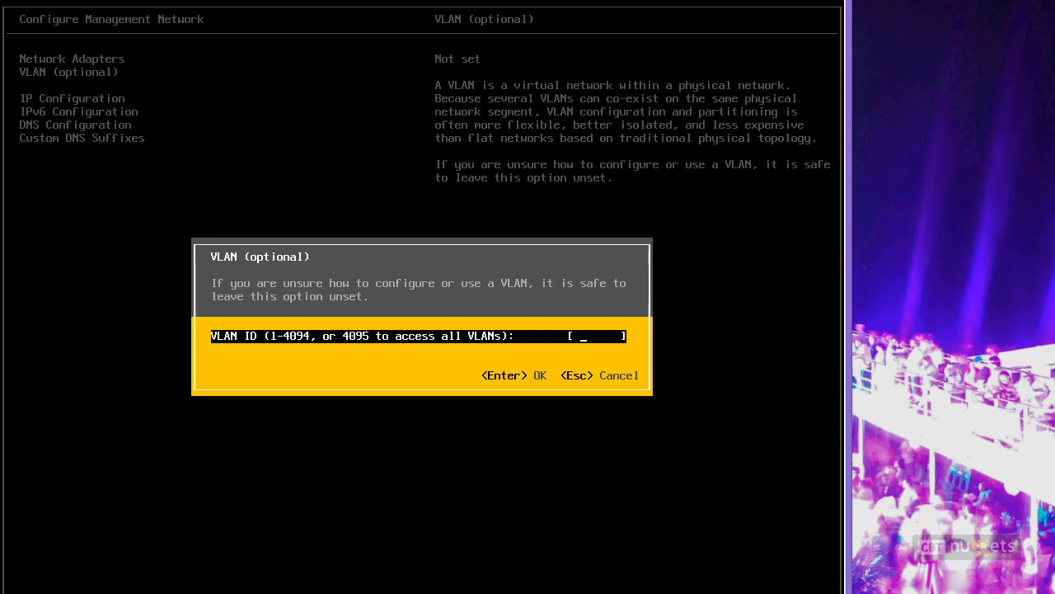
key("Escape")
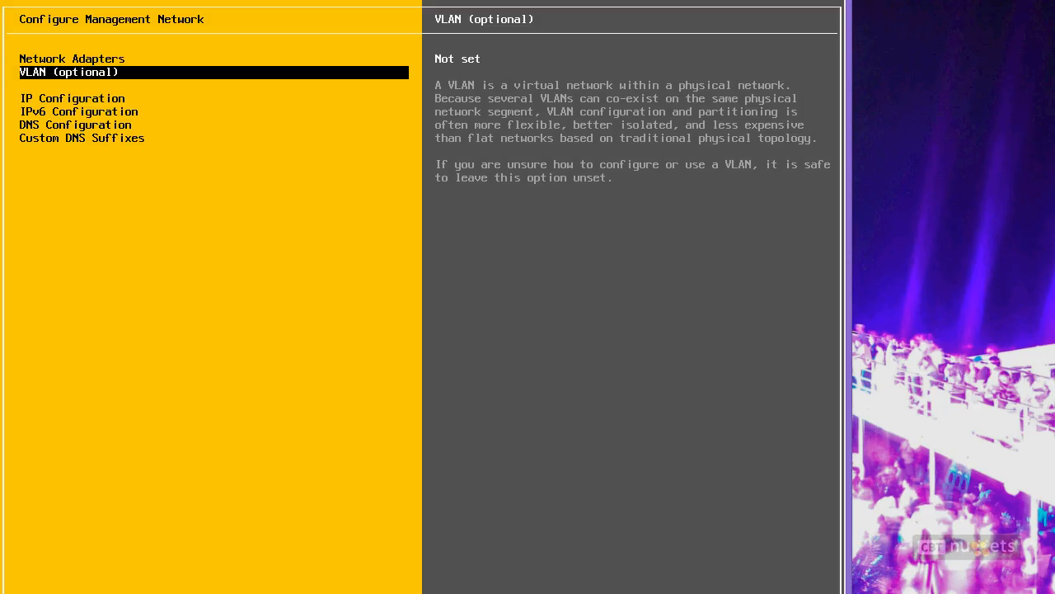
key("Down")
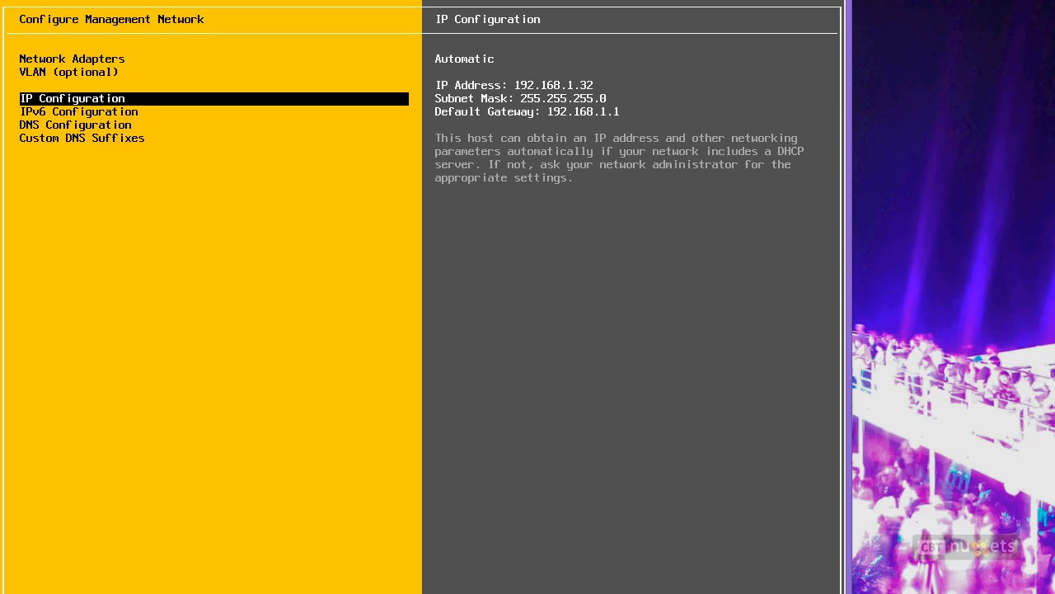
Step: Switch IP Configuration to a static 192.168.1.201 address, mask 255.255.255.0, gateway 192.168.1.1
key("Return")
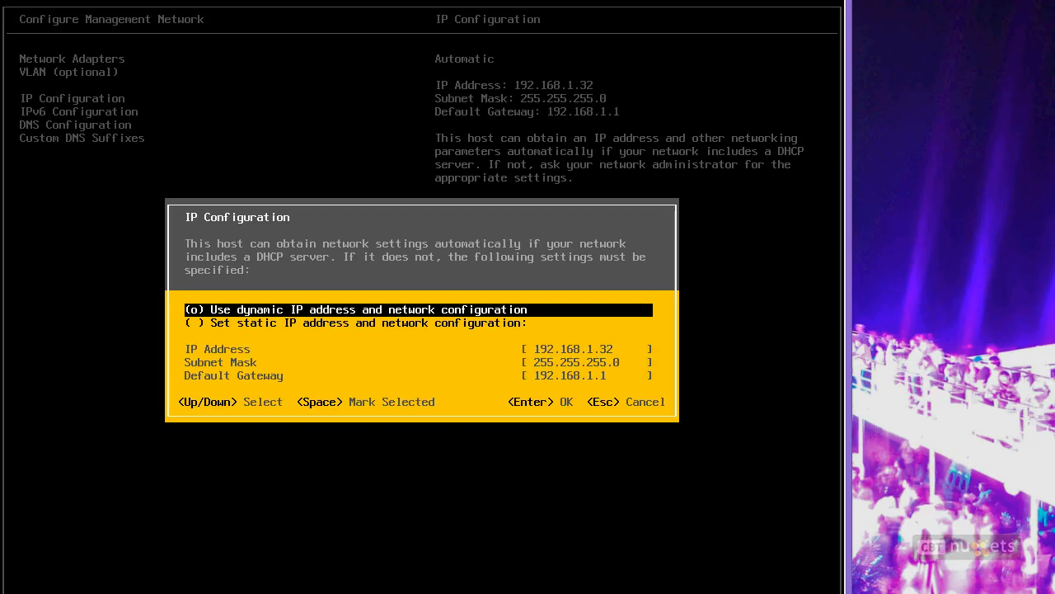
key("Down")
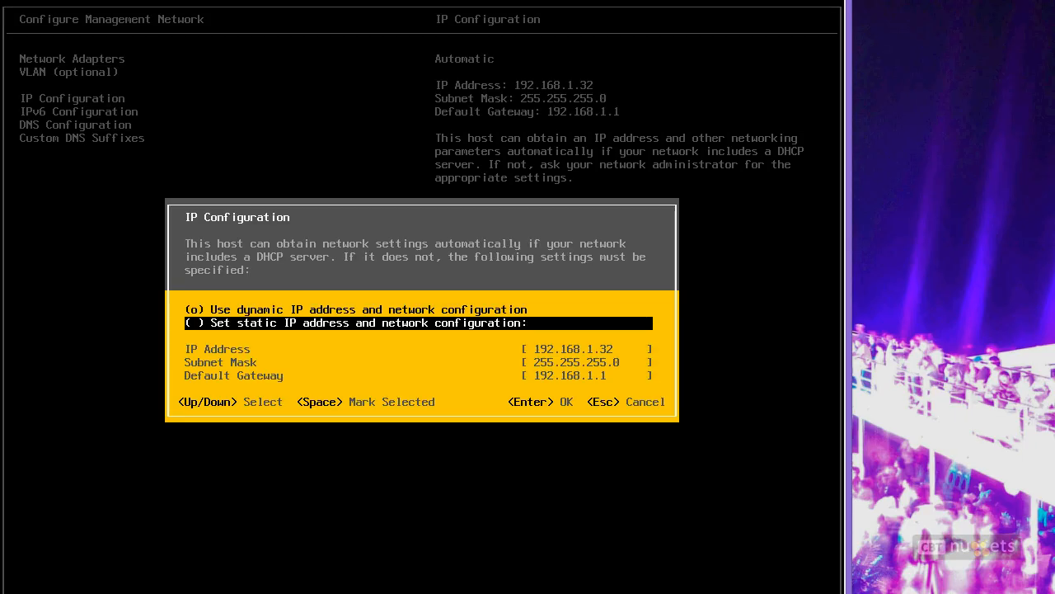
key("space")
key("Down")
key("BackSpace")
key("BackSpace")
type("201")
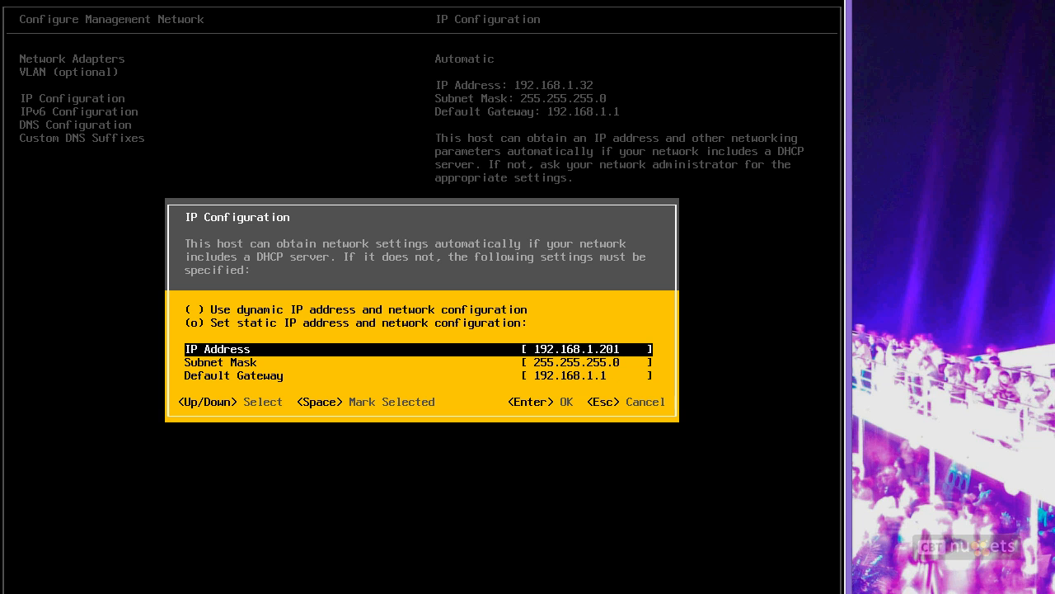
key("Down")
key("Down")
key("Return")
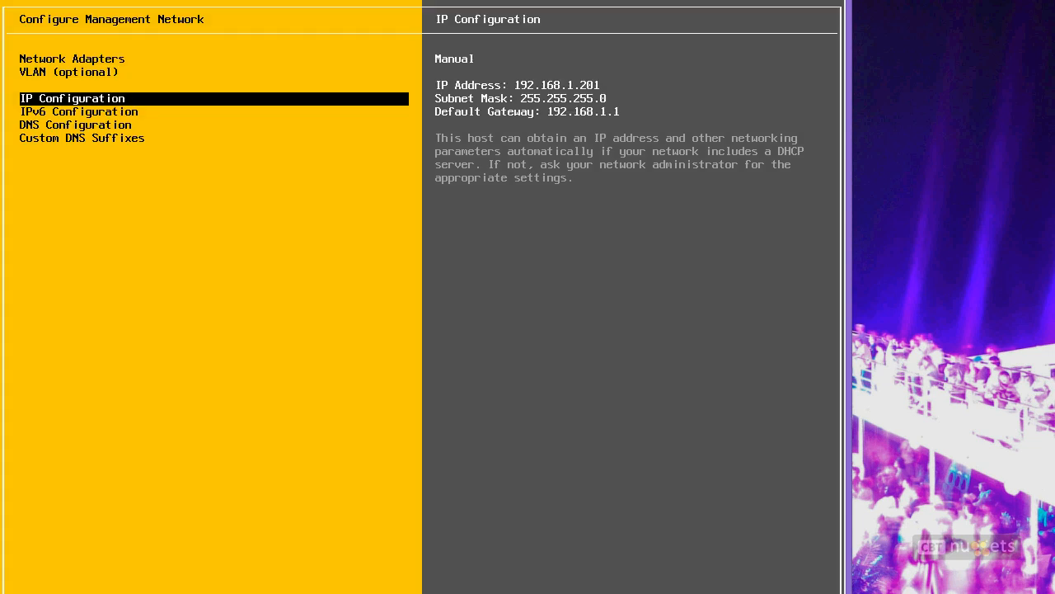
key("Down")
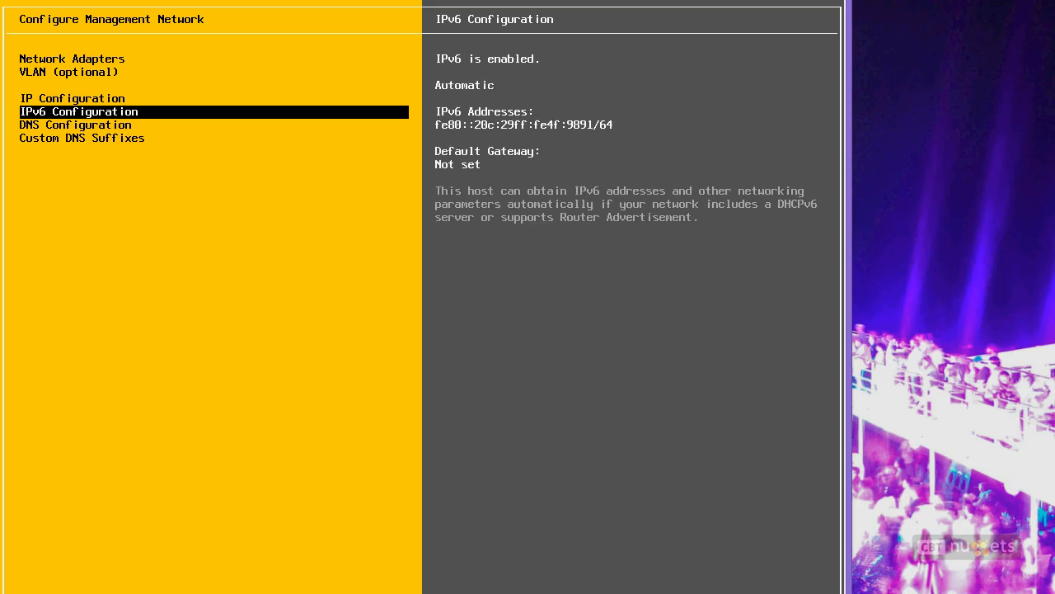
Step: Set the host name to esx1.company.pri in DNS Configuration
key("Down")
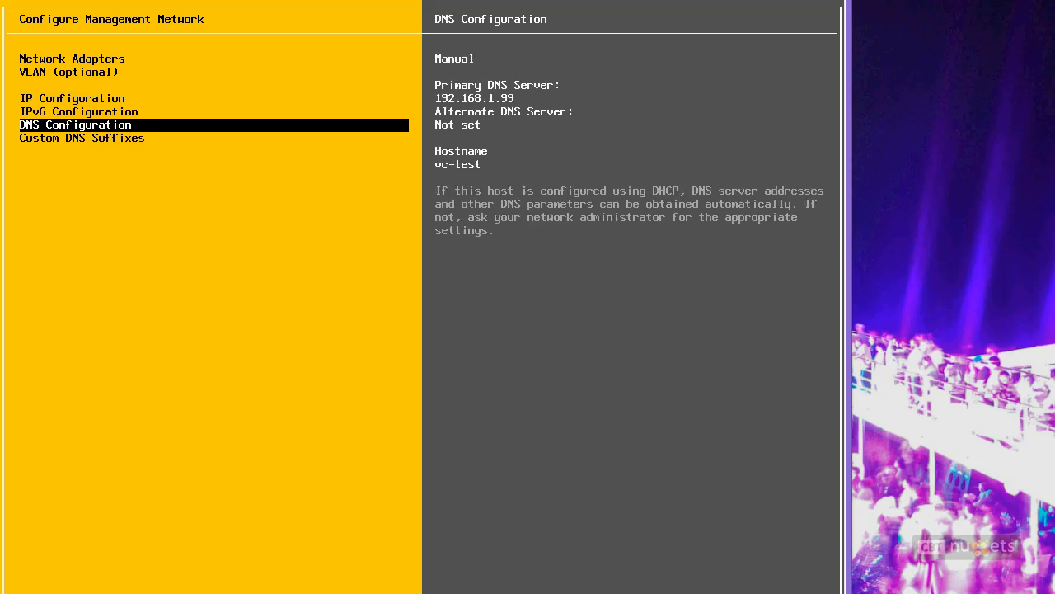
key("Return")
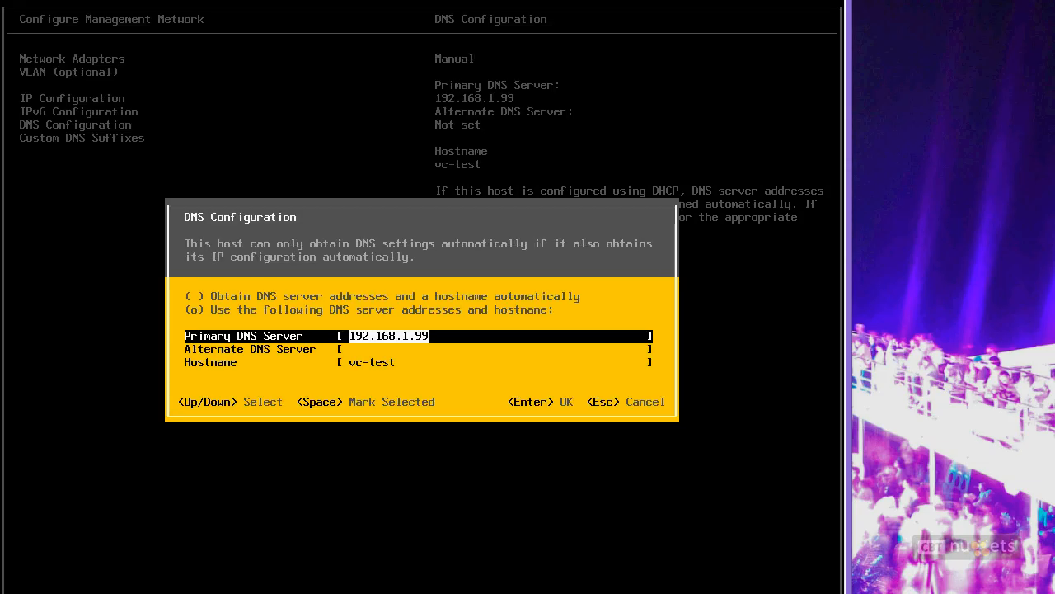
key("Down")
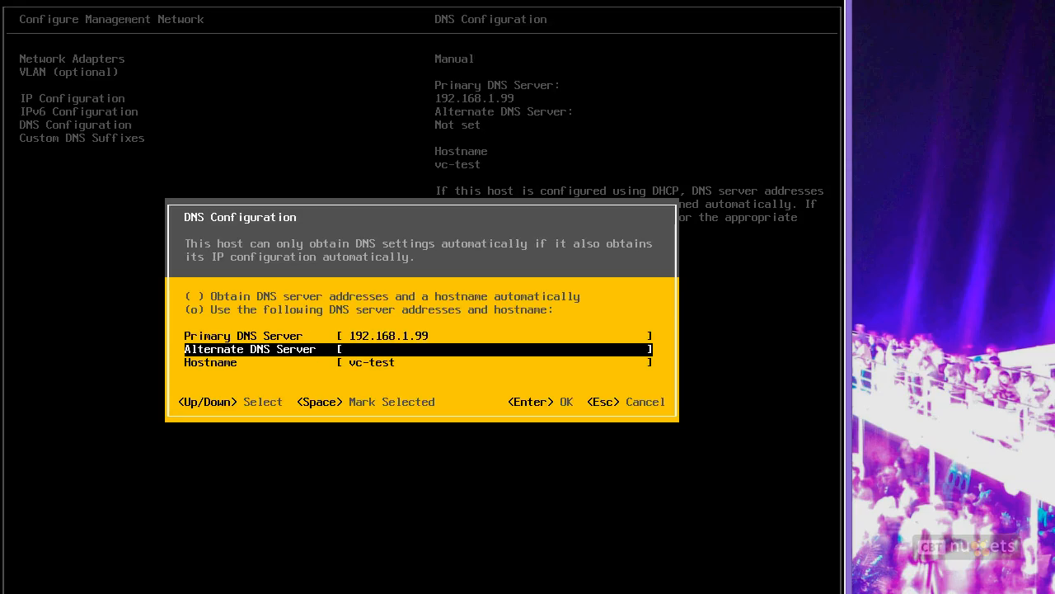
key("Down")
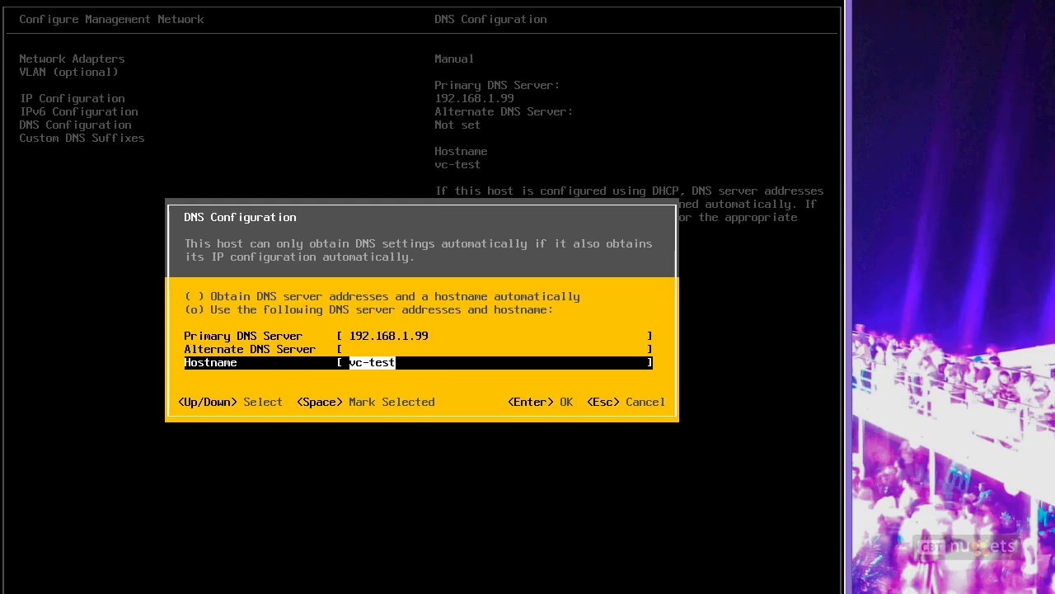
type("esx1.company.")
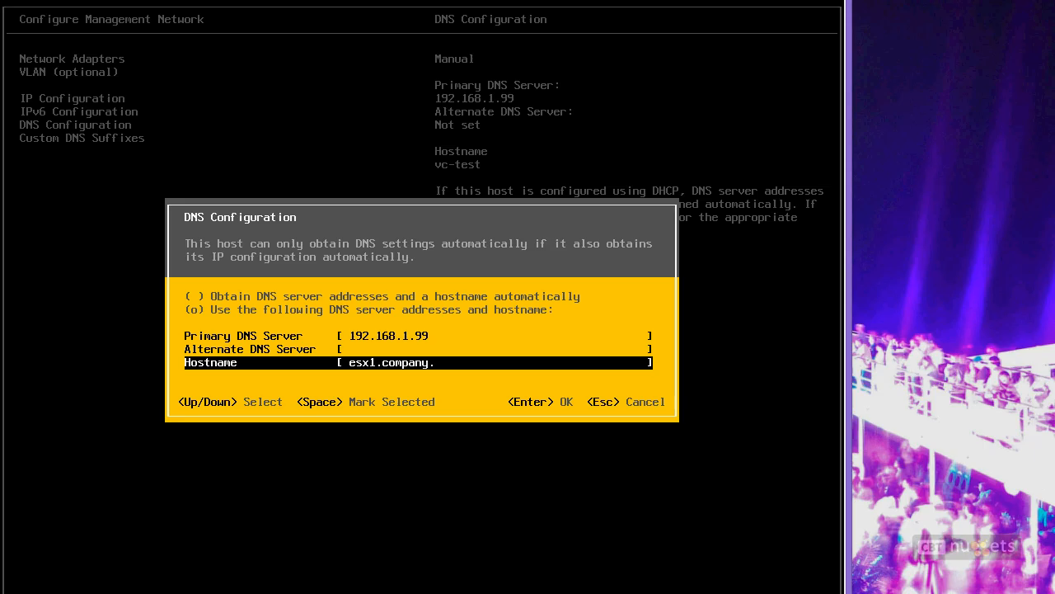
type("pri")
key("Return")
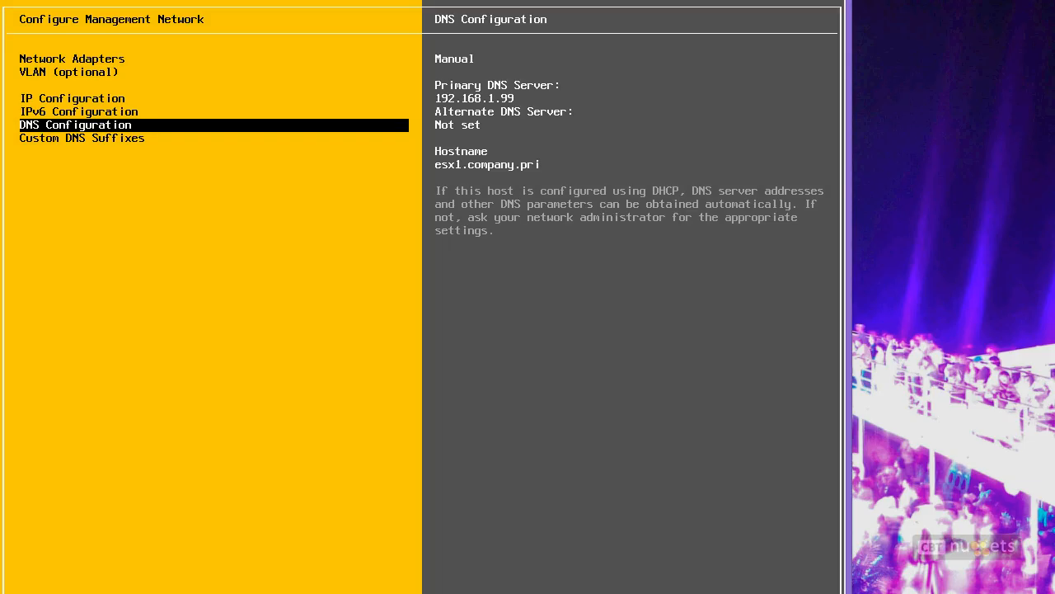
Step: Replace the specialized.net DNS suffix with company.pri and exit the network setup
key("Down")
key("Return")
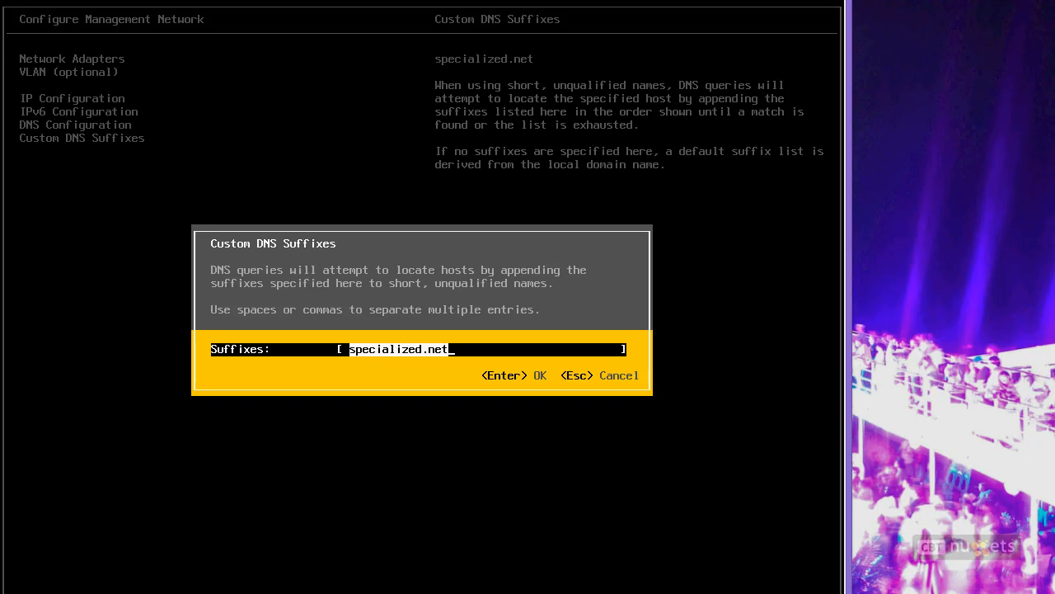
key("BackSpace")
type("company.pri")
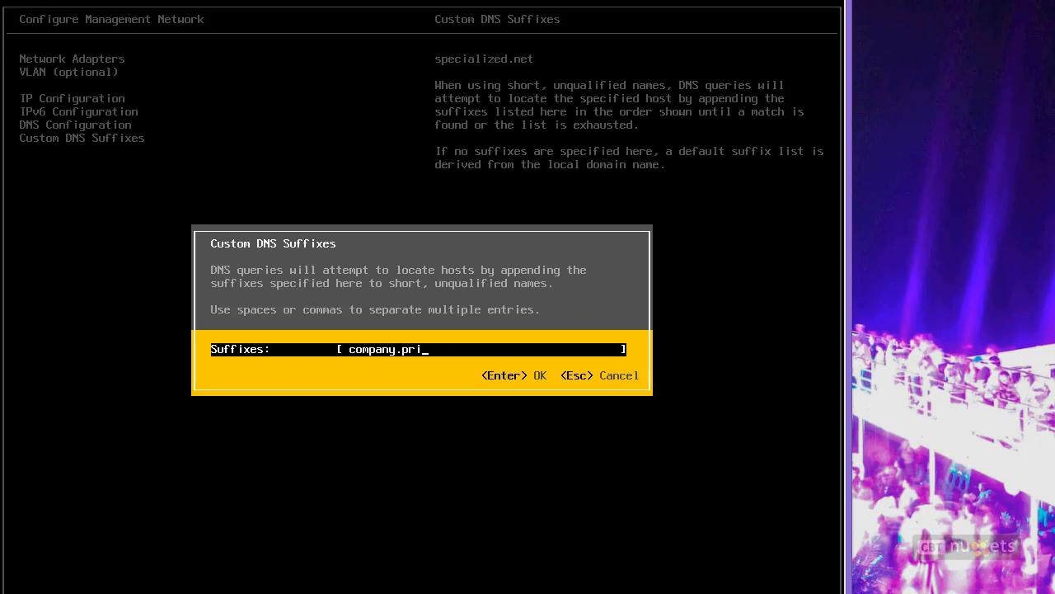
key("Return")
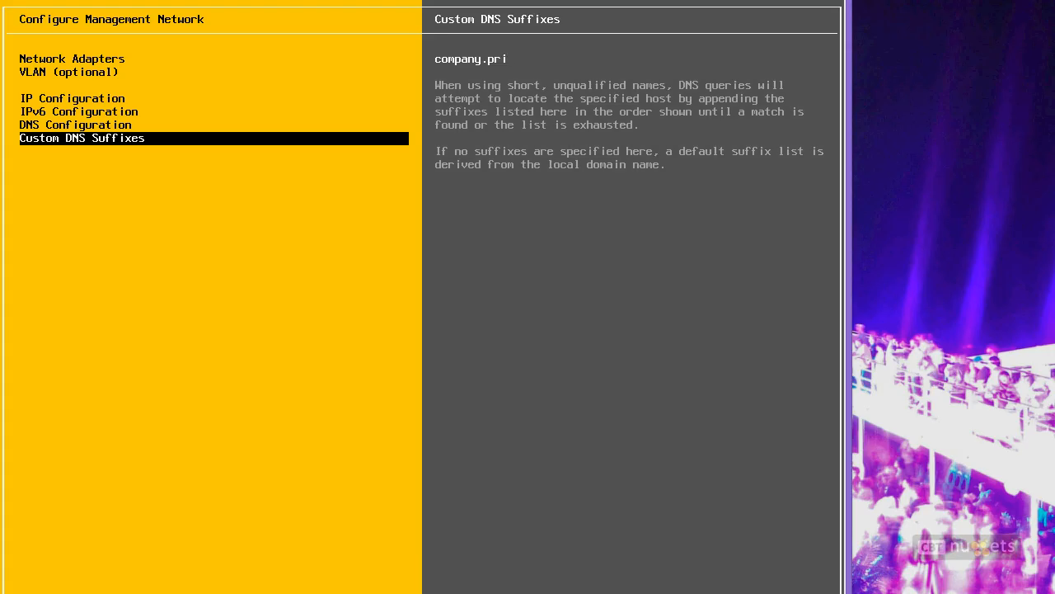
key("Escape")
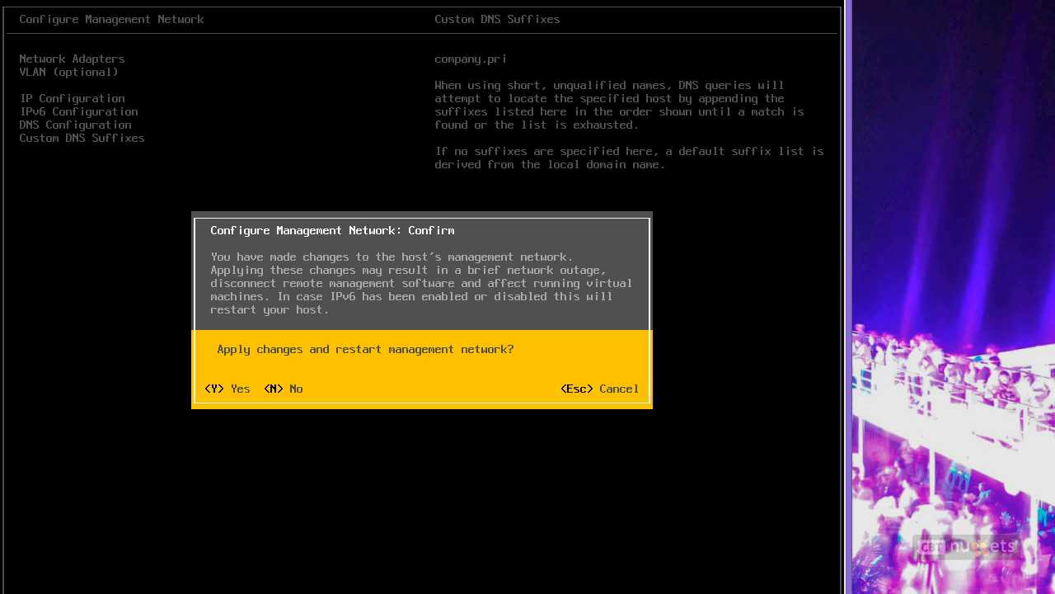
Step: Apply the network changes, pass the management network test, and log out of customization
key("y")
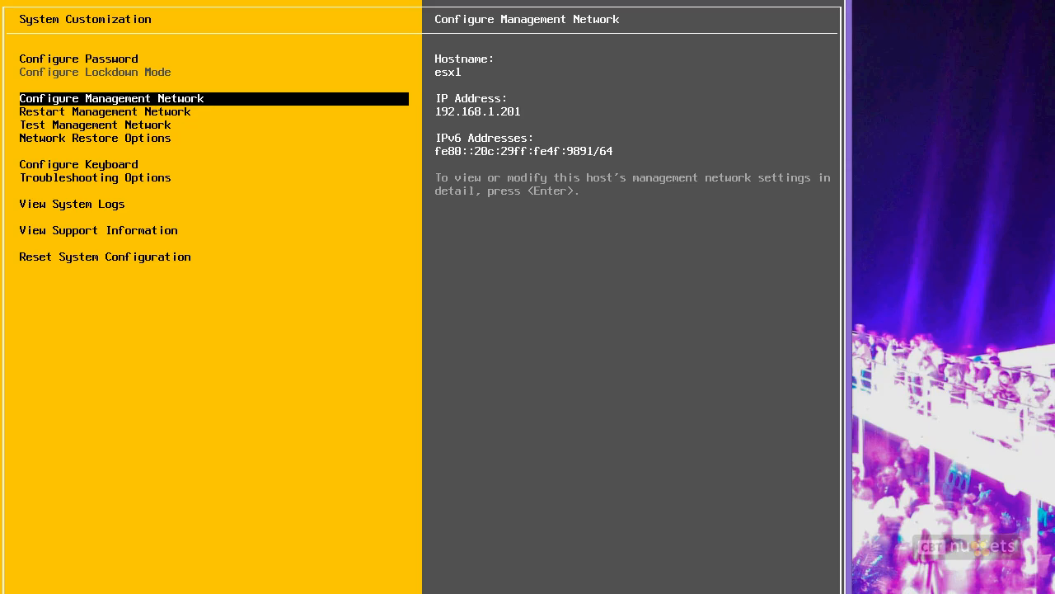
key("Down")
key("Down")
key("Return")
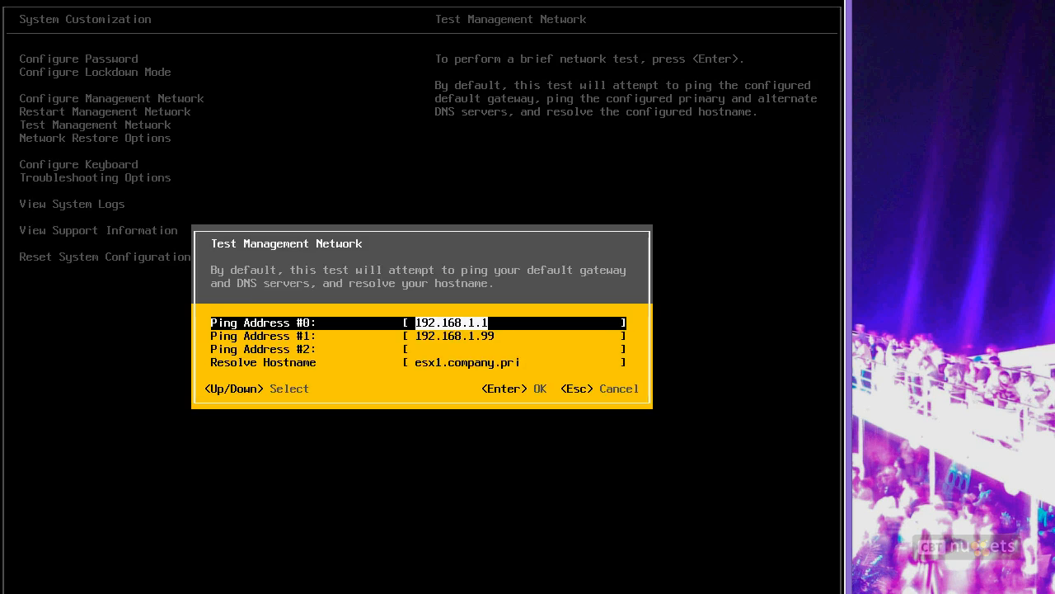
key("Down")
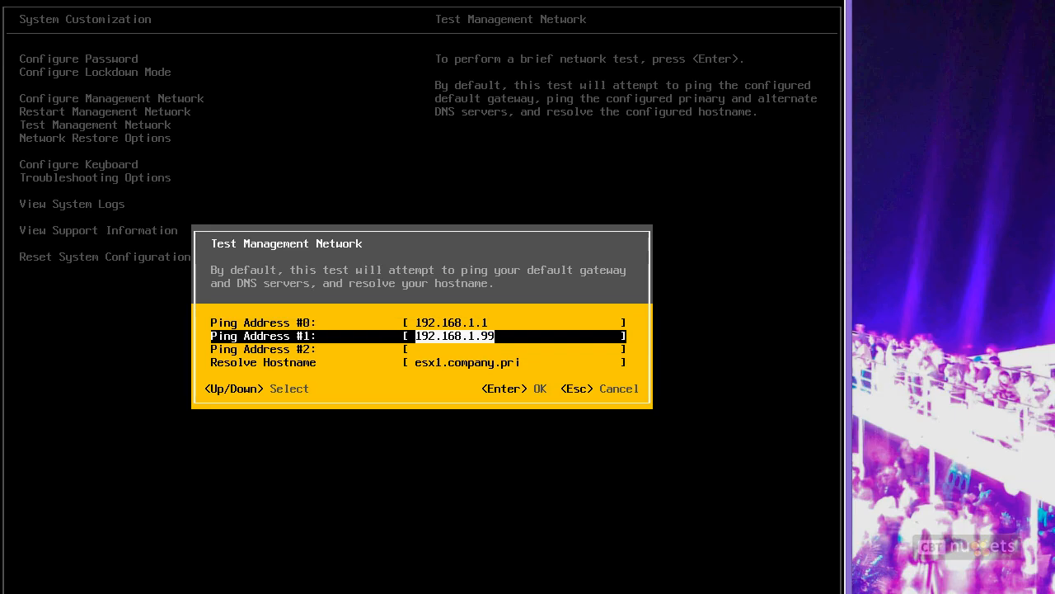
key("Down")
key("Down")
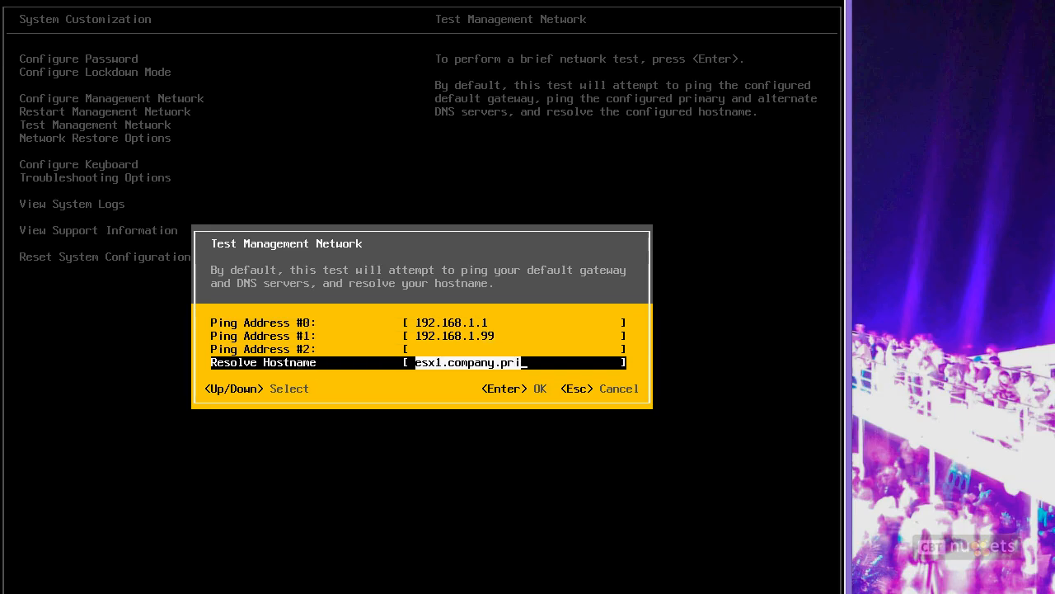
key("Return")
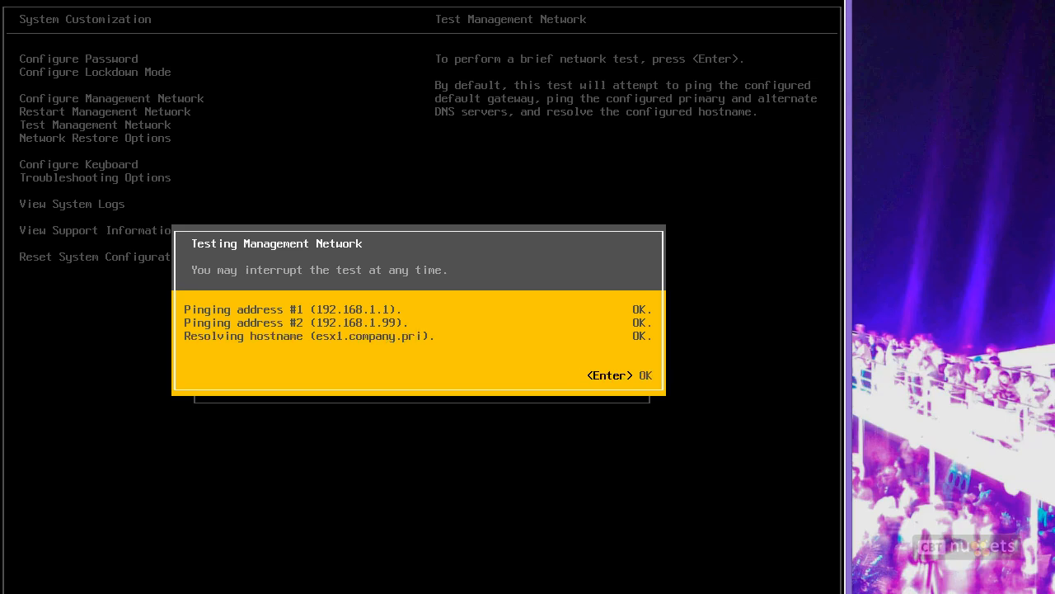
key("Return")
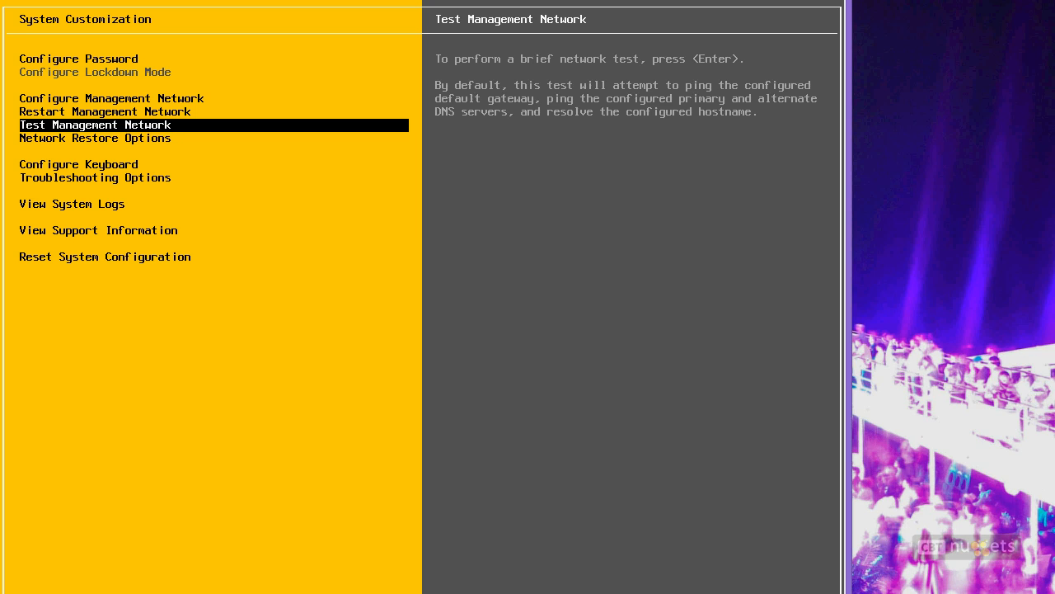
key("Escape")
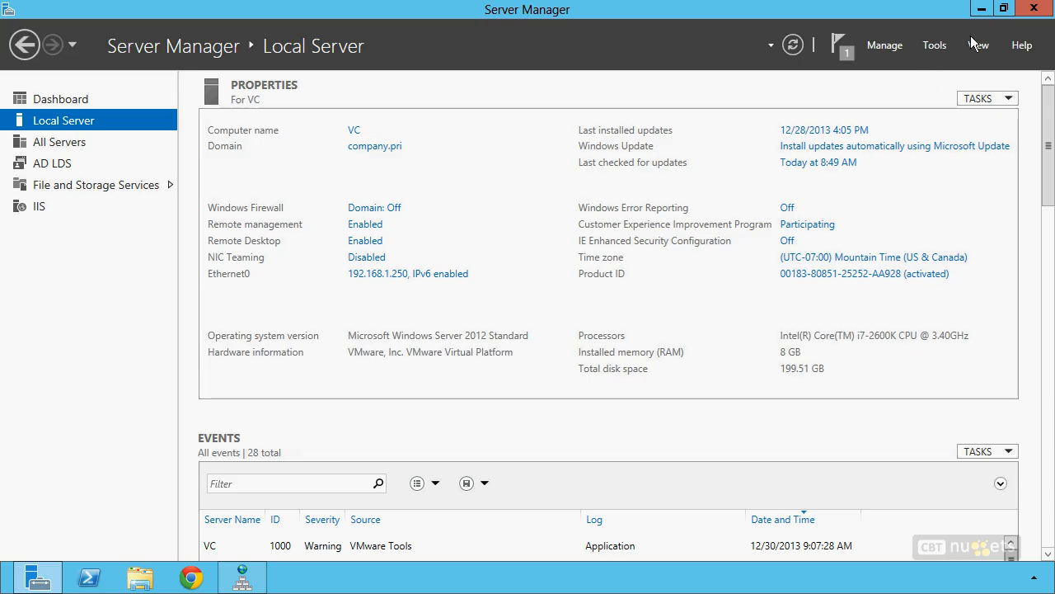
Step: Launch the vSphere Web Client at localhost:9443 and bypass the untrusted-certificate warning
left_click(981, 9)
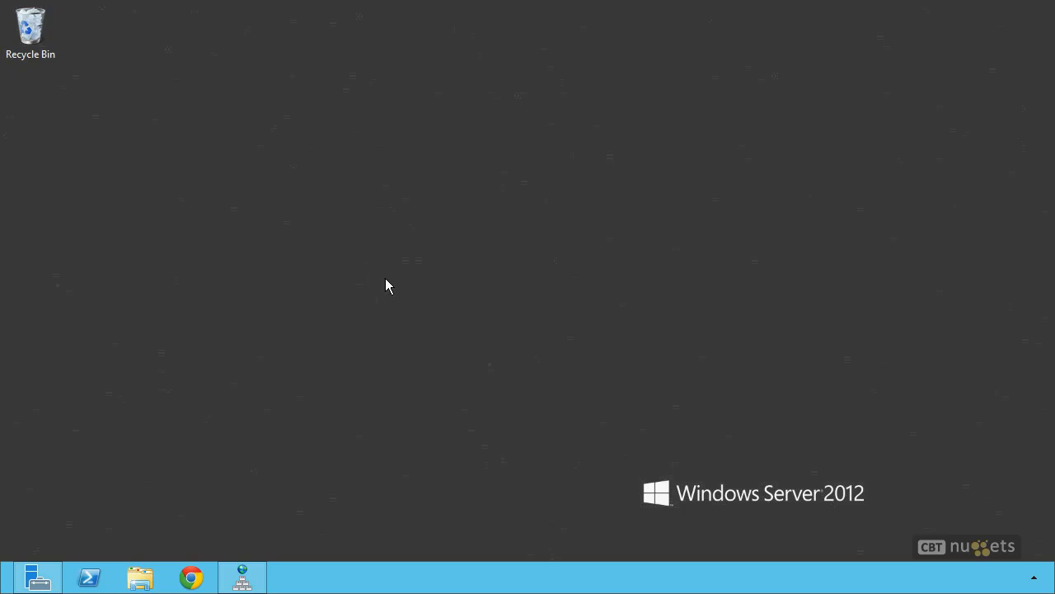
key("super")
left_click(399, 193)
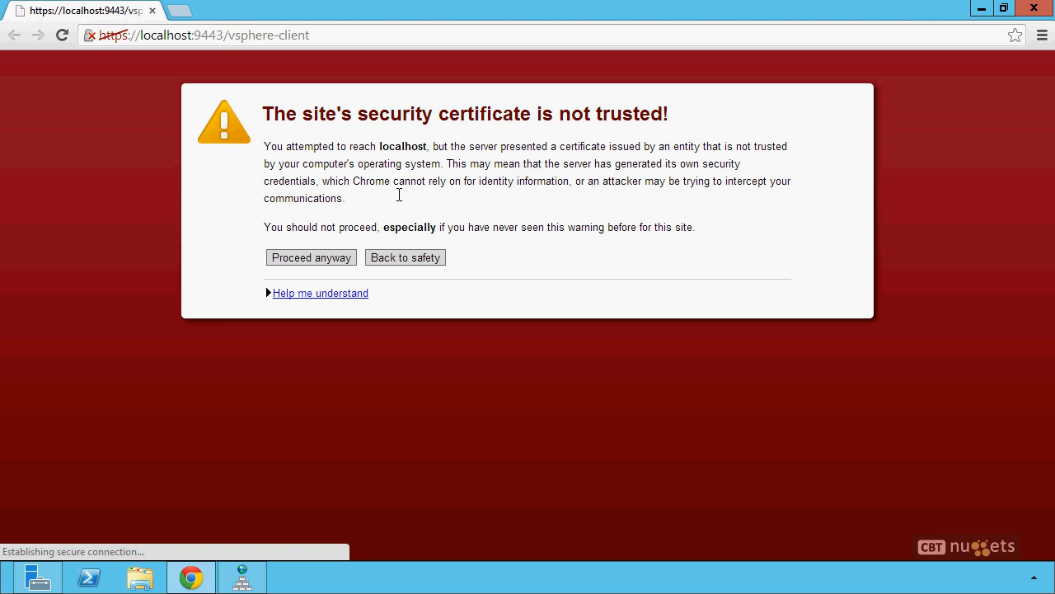
left_click(305, 264)
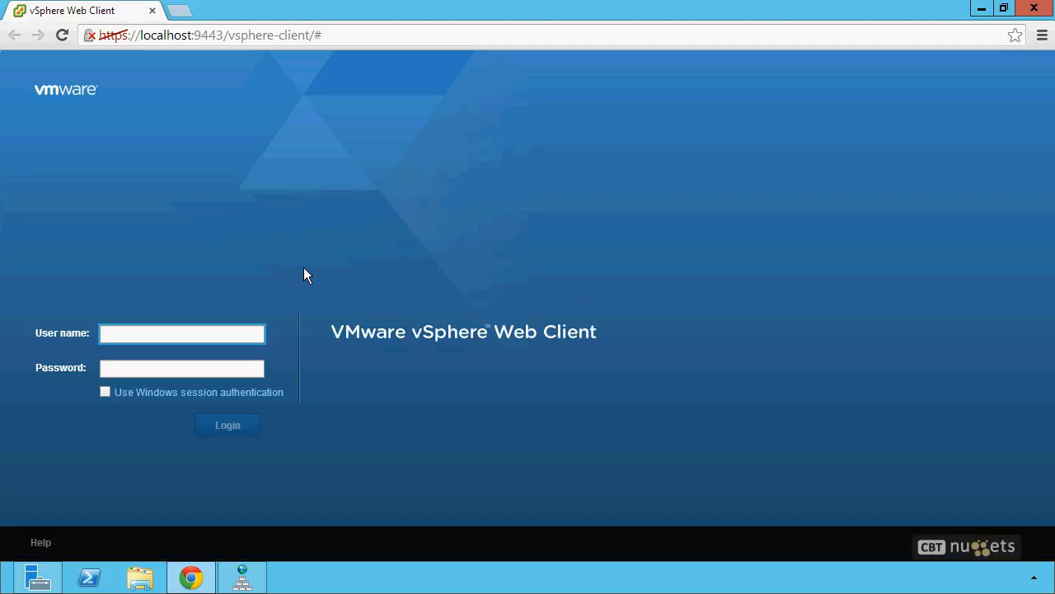
Step: Sign in with Windows session authentication and permanently allow the Client Integration plug-in
left_click(106, 392)
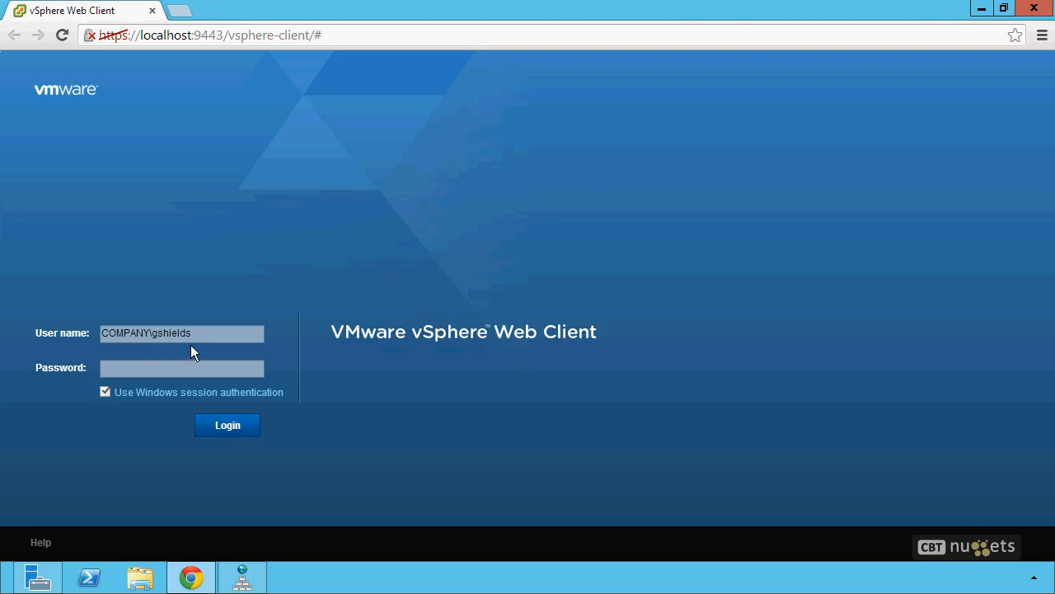
left_click(226, 427)
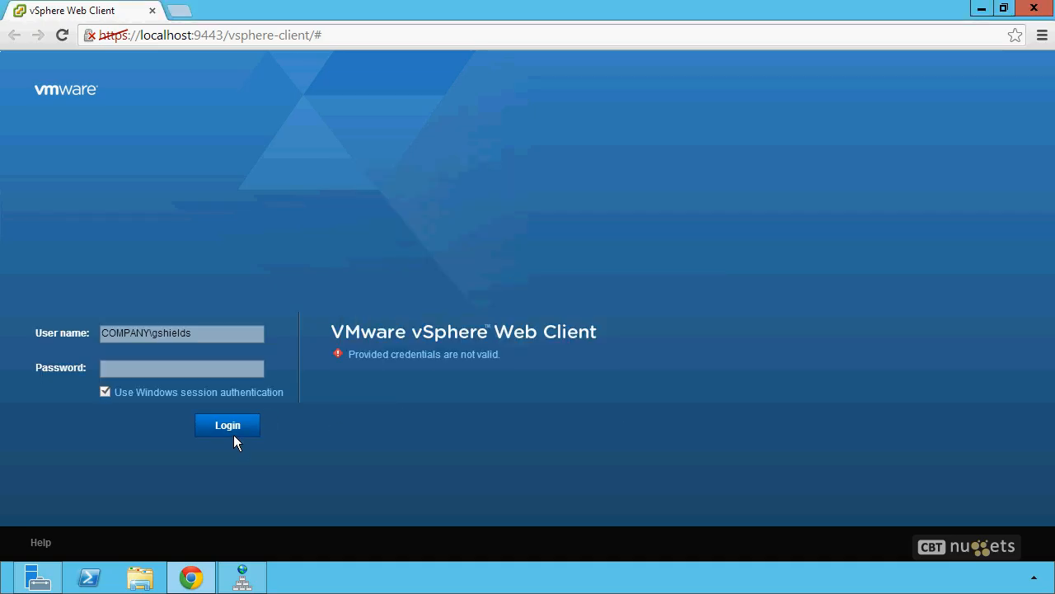
left_click(234, 436)
left_click(370, 335)
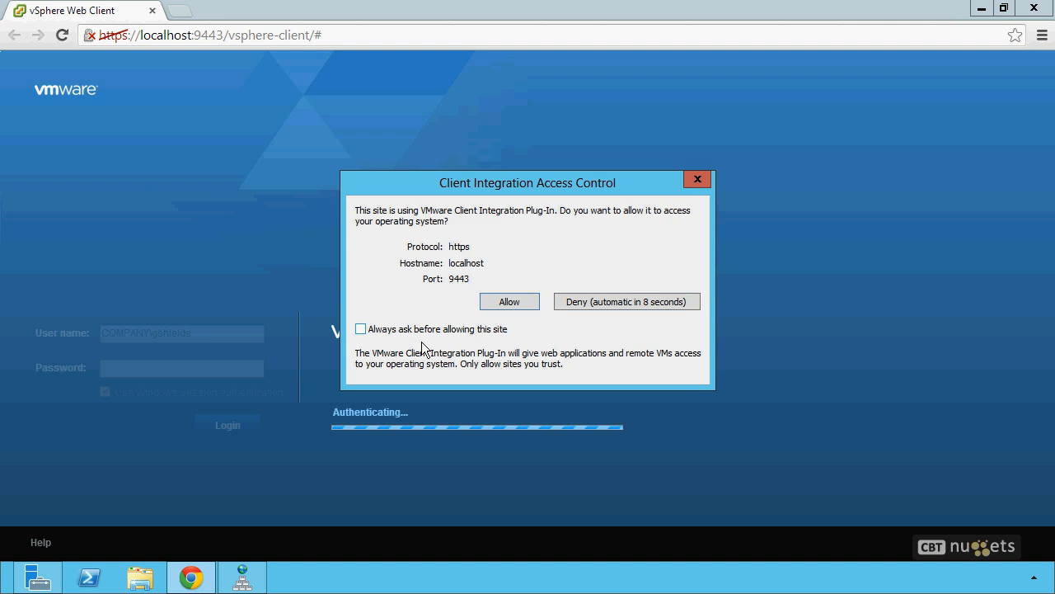
left_click(519, 309)
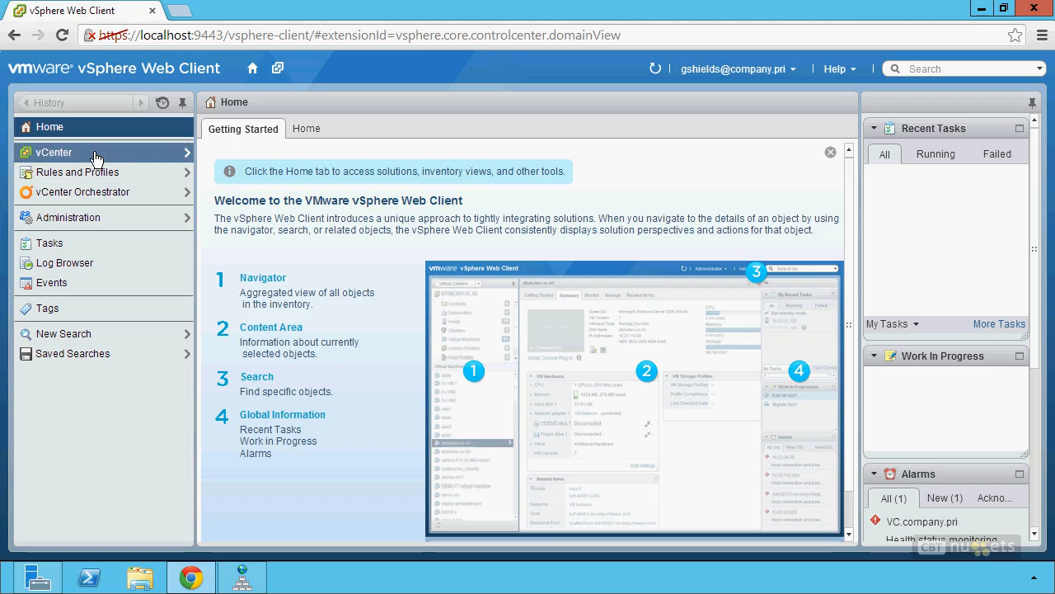
Step: Open the vCenter Hosts and Clusters tree showing Datacenter with esxi2 and esxi3
left_click(65, 158)
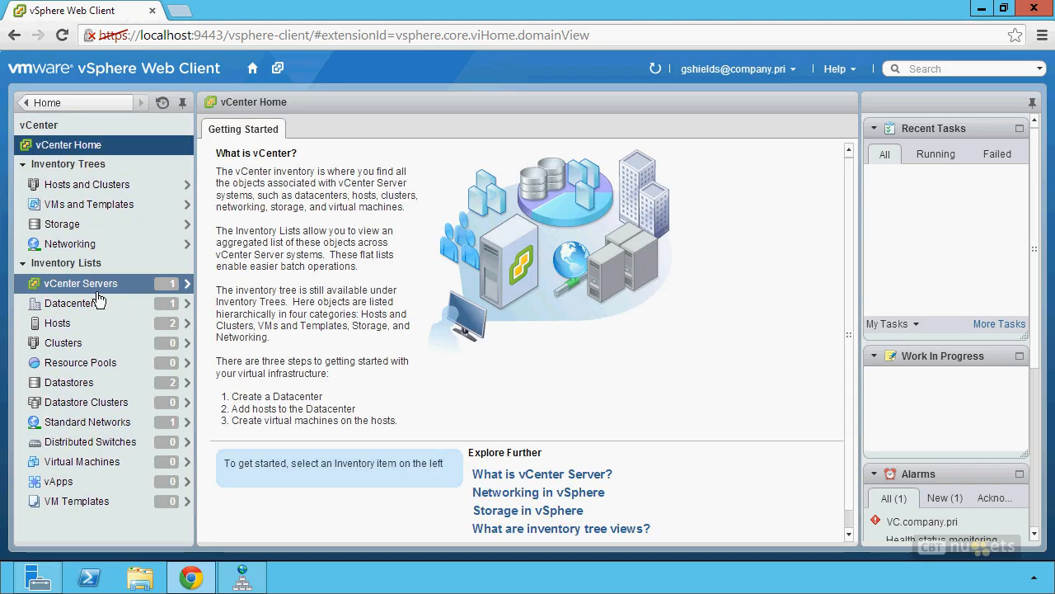
left_click(100, 188)
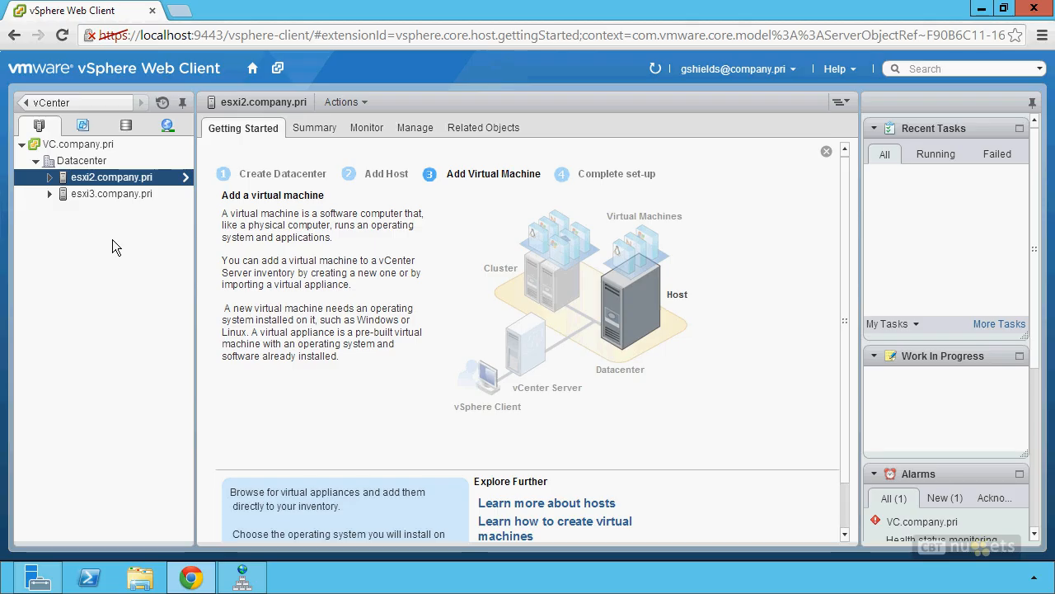
Step: Cancel a New Datacenter on VC.company.pri, then bring up the Datacenter's actions menu
right_click(90, 150)
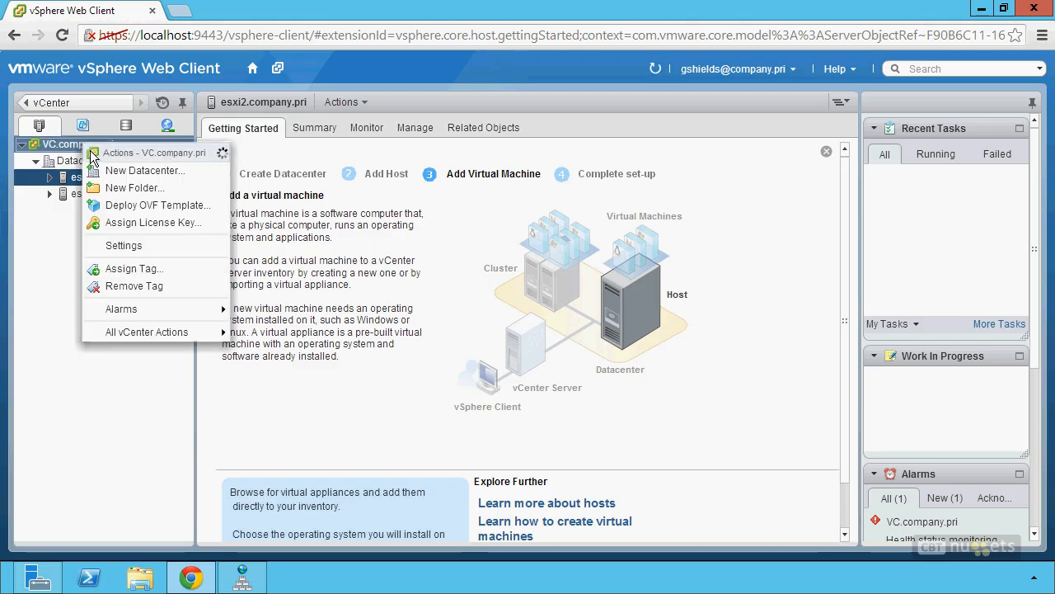
left_click(144, 170)
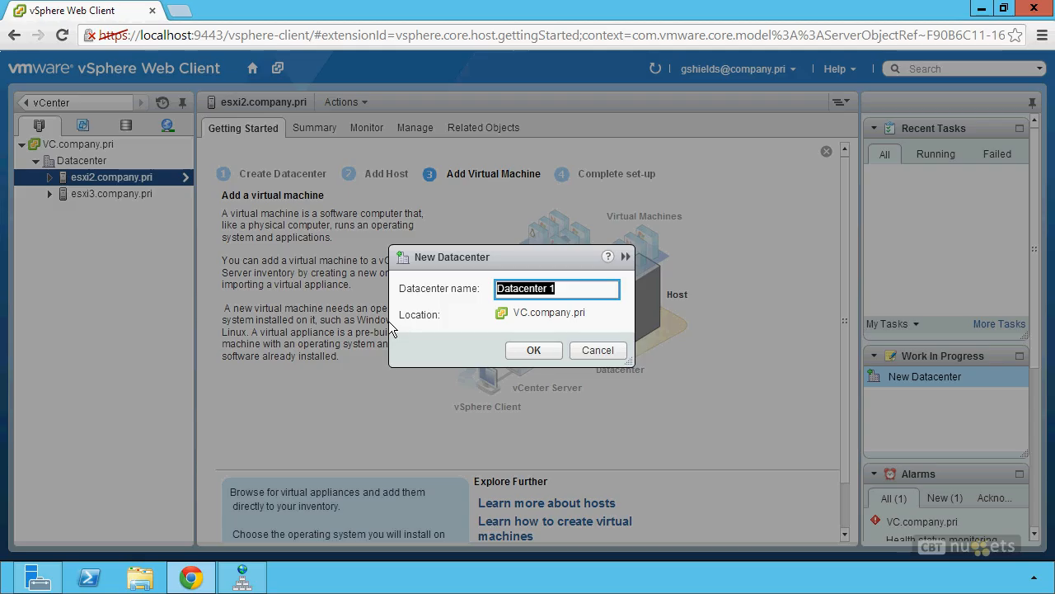
left_click(599, 356)
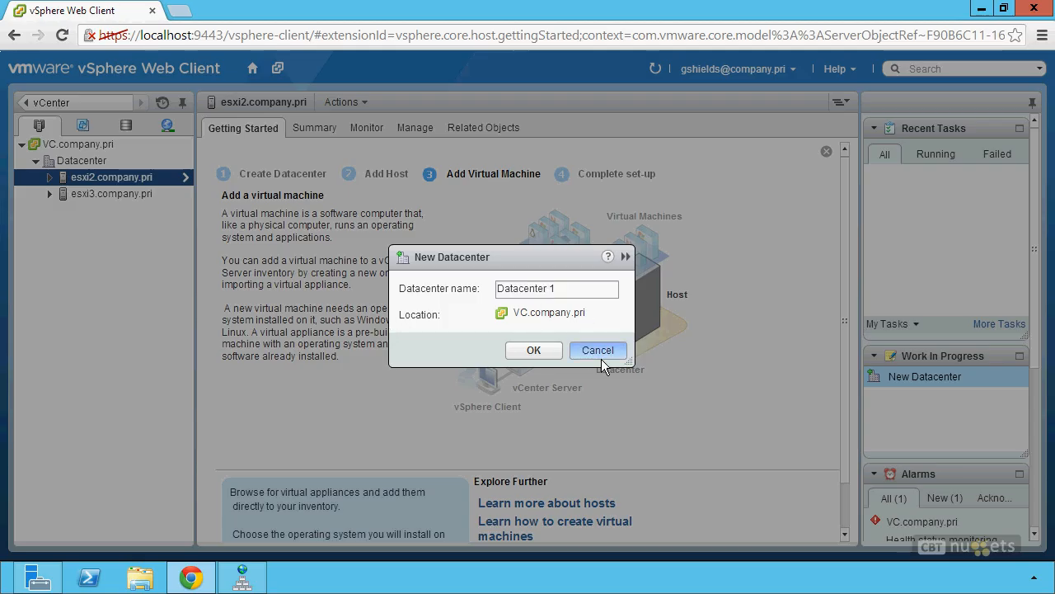
right_click(88, 165)
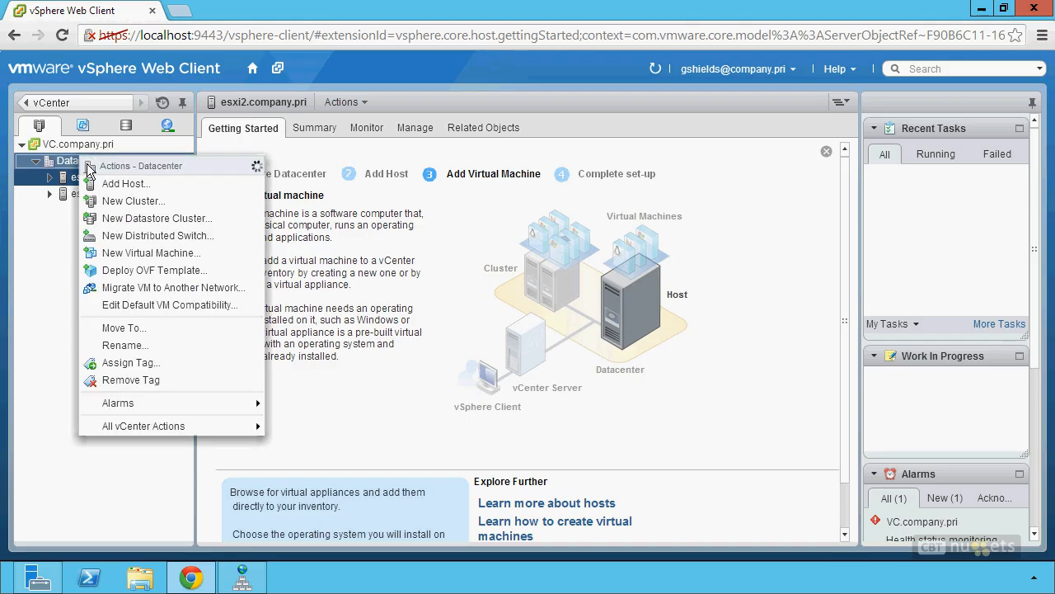
Step: Start Add Host on the Datacenter with host name esx1.company.pri
left_click(128, 186)
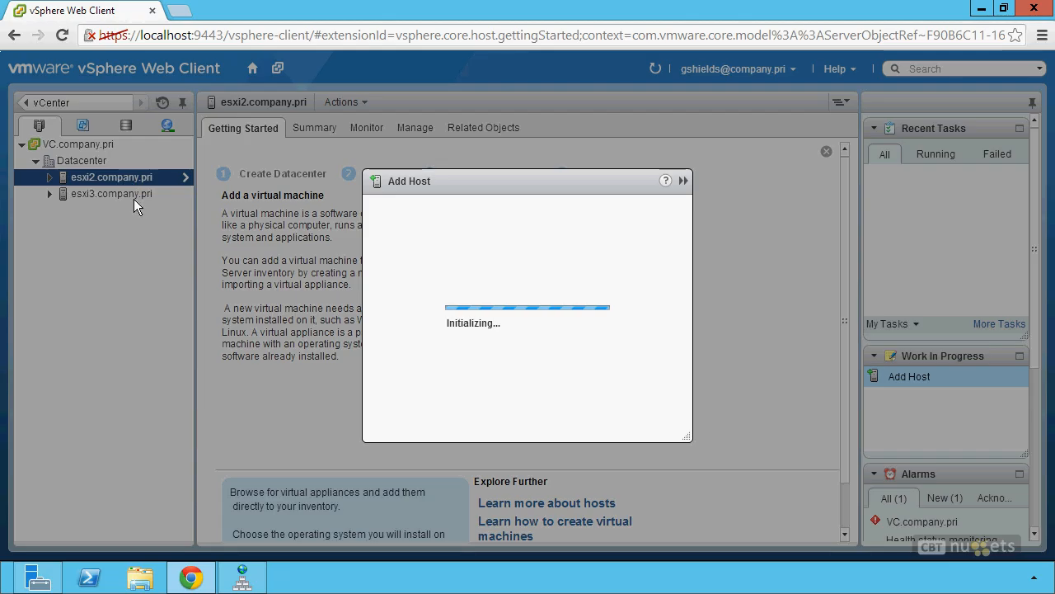
type("esx1.compoany")
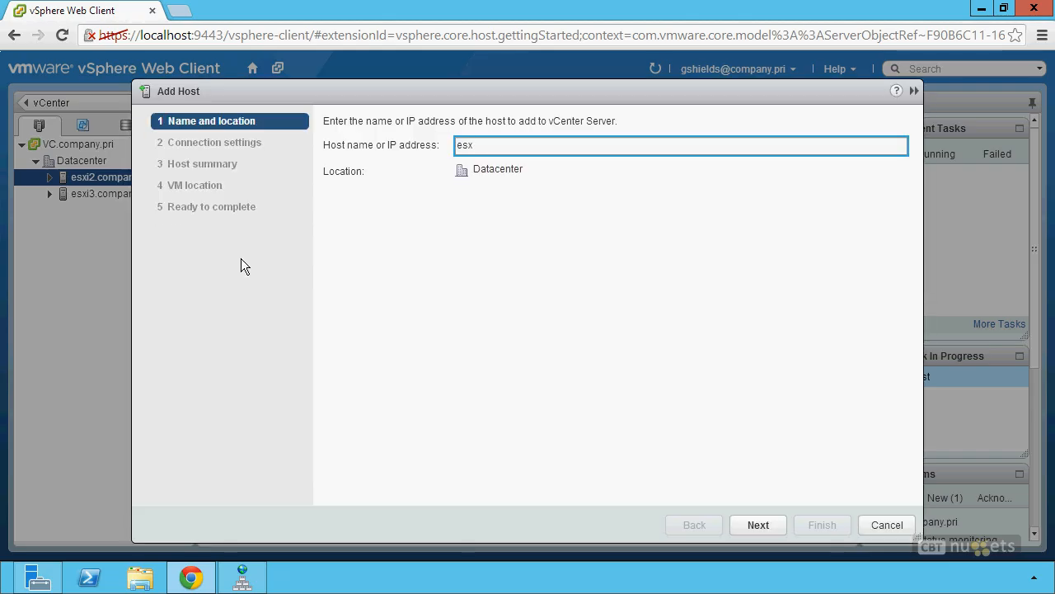
key("BackSpace")
key("BackSpace")
key("BackSpace")
key("BackSpace")
type("any.pri")
left_click(757, 532)
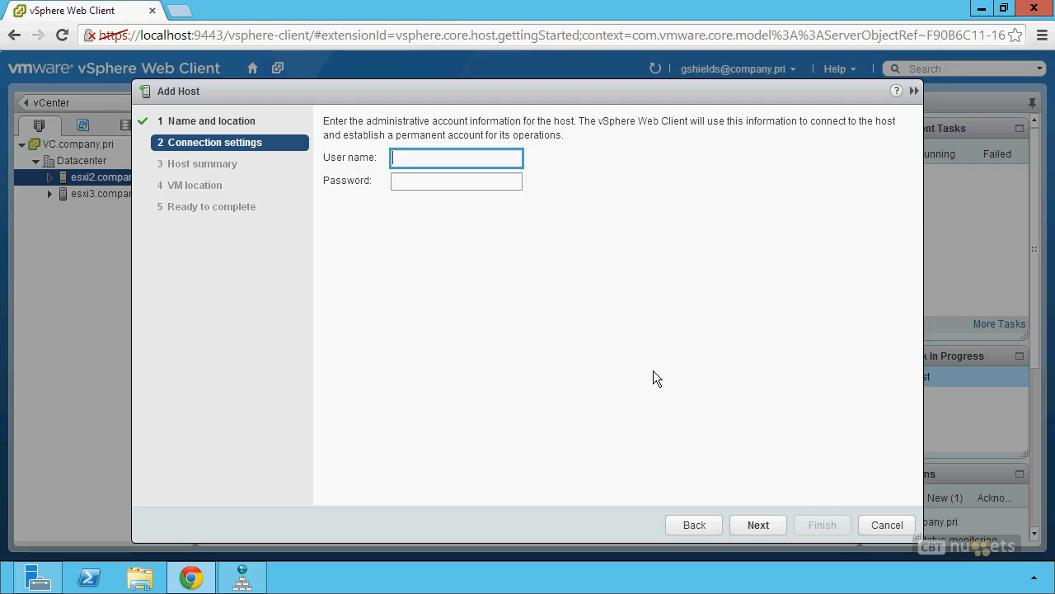
Step: Enter root and the account password as the host's connection credentials
type("root")
key("Tab")
type("*****")
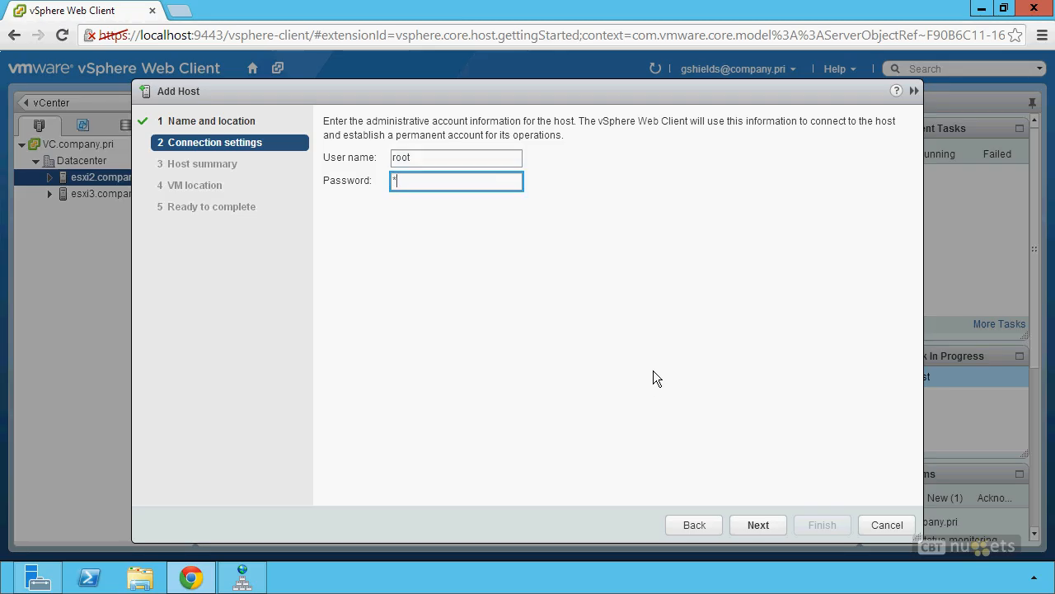
type("***")
left_click(764, 526)
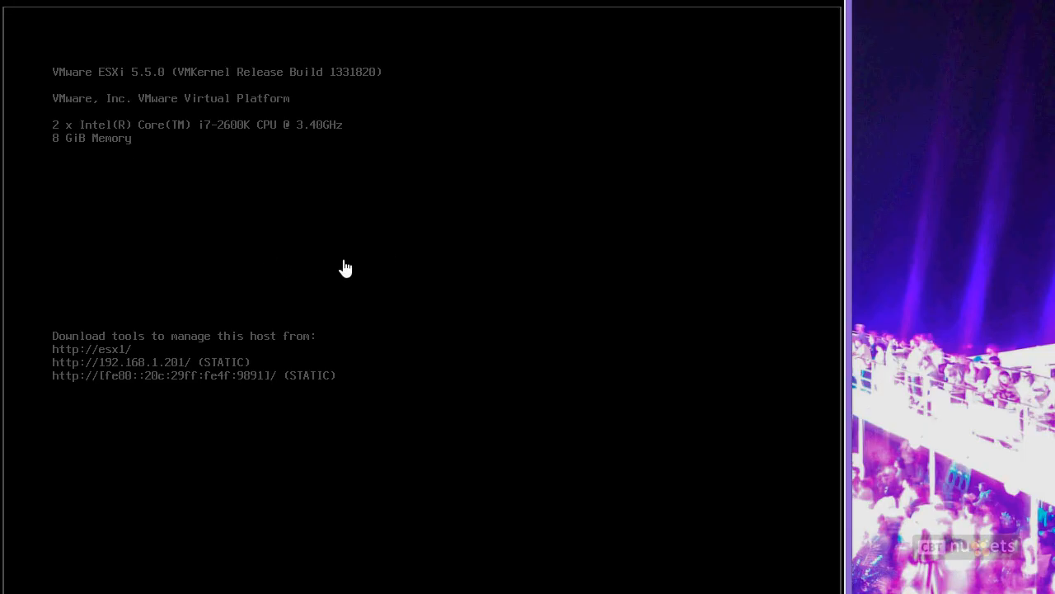
left_click(215, 146)
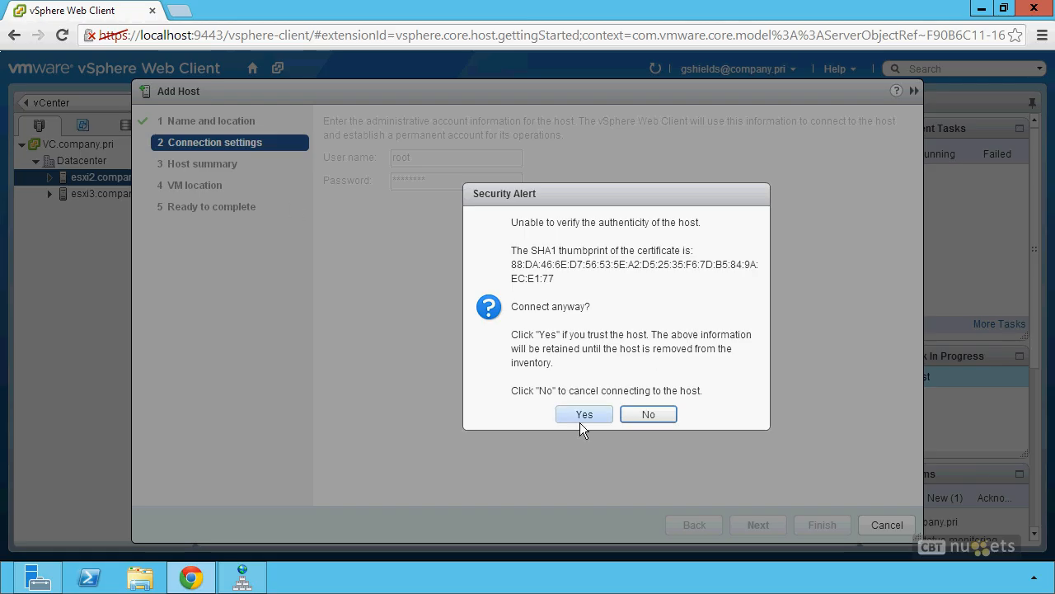
Step: Trust esx1's certificate and accept the host summary and license assignment defaults
left_click(582, 416)
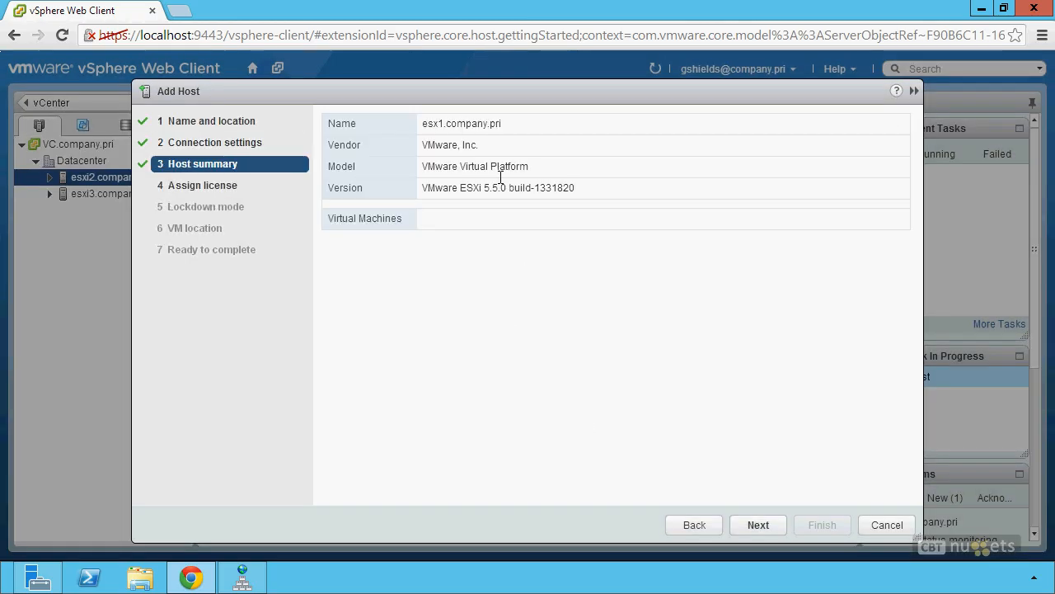
left_click(760, 528)
left_click(760, 528)
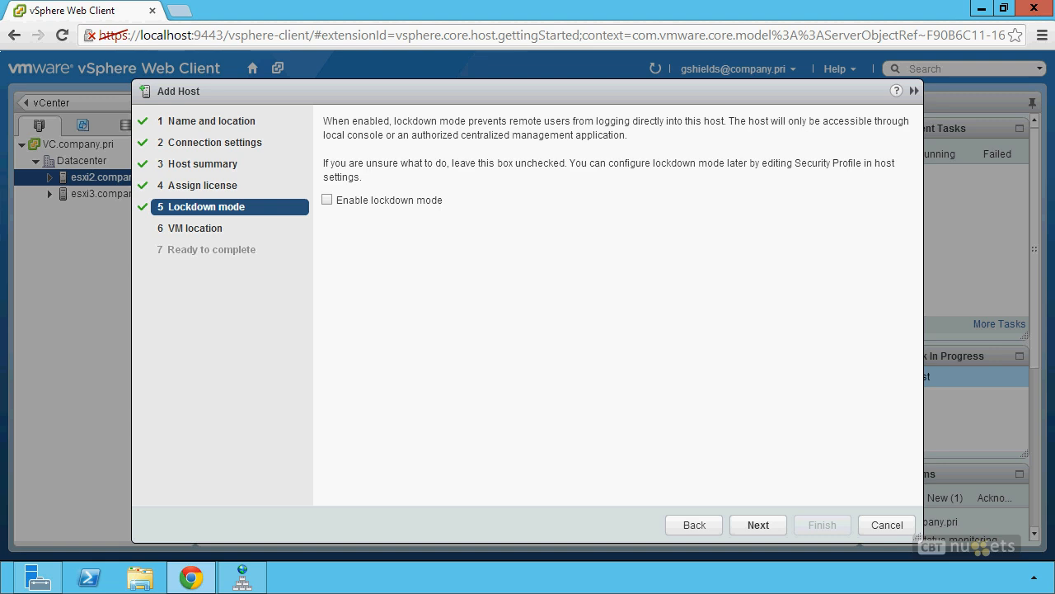
mouse_move(504, 272)
left_mouse_down()
mouse_move(410, 315)
mouse_move(547, 294)
mouse_move(474, 272)
mouse_move(480, 299)
left_mouse_up()
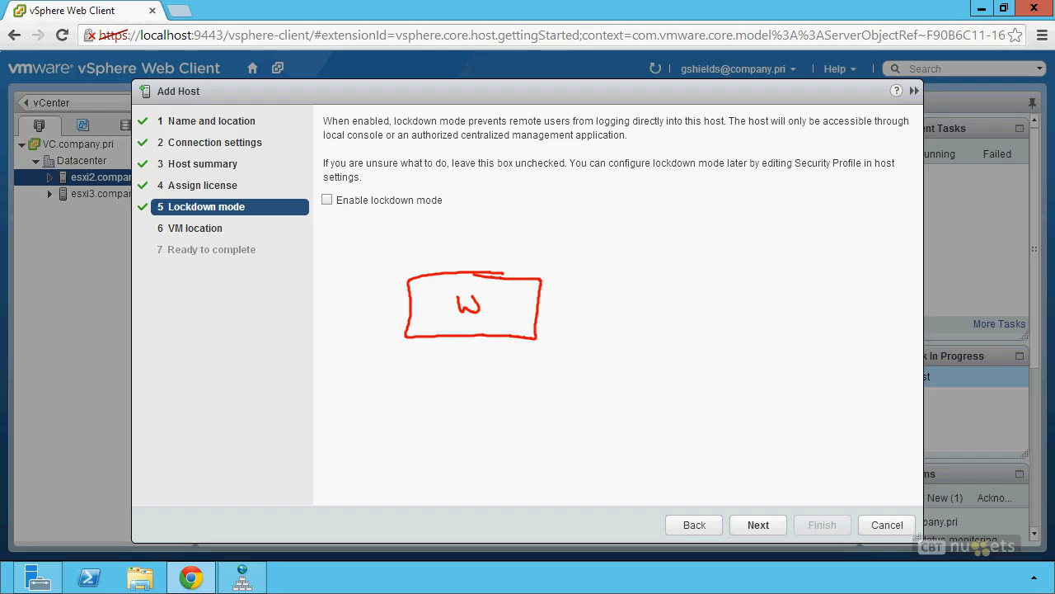
left_click_drag(541, 287, 538, 330)
left_click_drag(560, 290, 559, 303)
mouse_move(558, 290)
left_mouse_down()
mouse_move(569, 303)
mouse_move(576, 294)
left_mouse_up()
left_click_drag(587, 291, 586, 304)
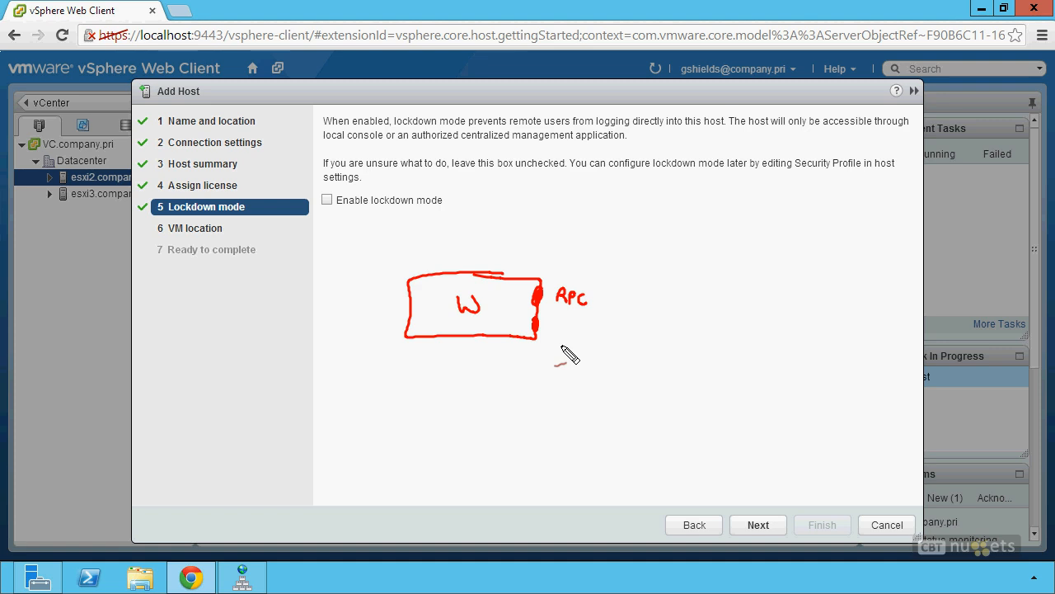
mouse_move(509, 335)
left_mouse_down()
mouse_move(520, 335)
mouse_move(450, 336)
left_mouse_up()
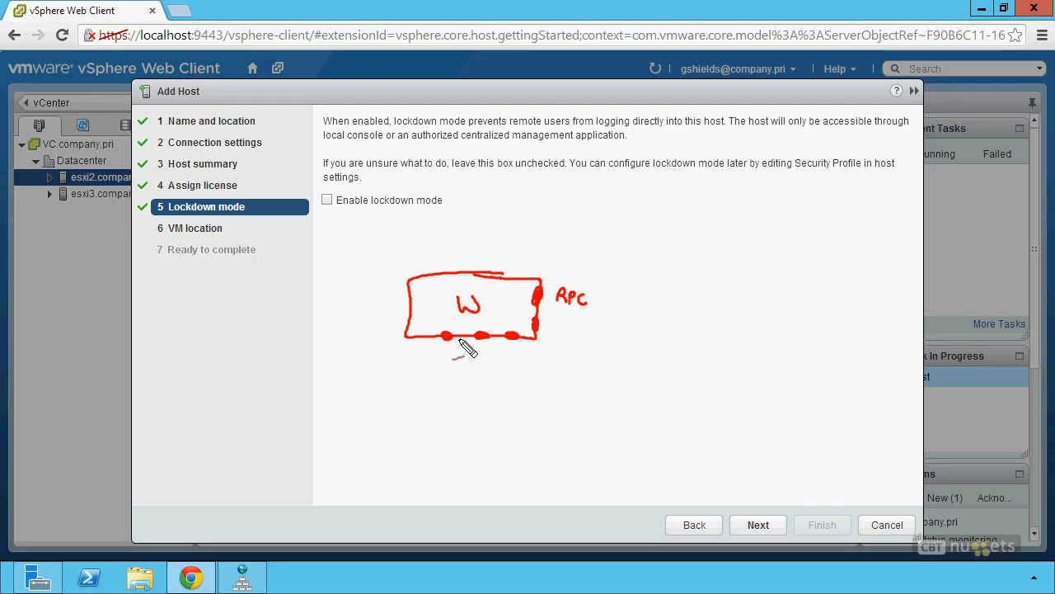
mouse_move(514, 367)
left_mouse_down()
mouse_move(513, 347)
mouse_move(519, 354)
left_mouse_up()
left_click_drag(574, 326, 550, 325)
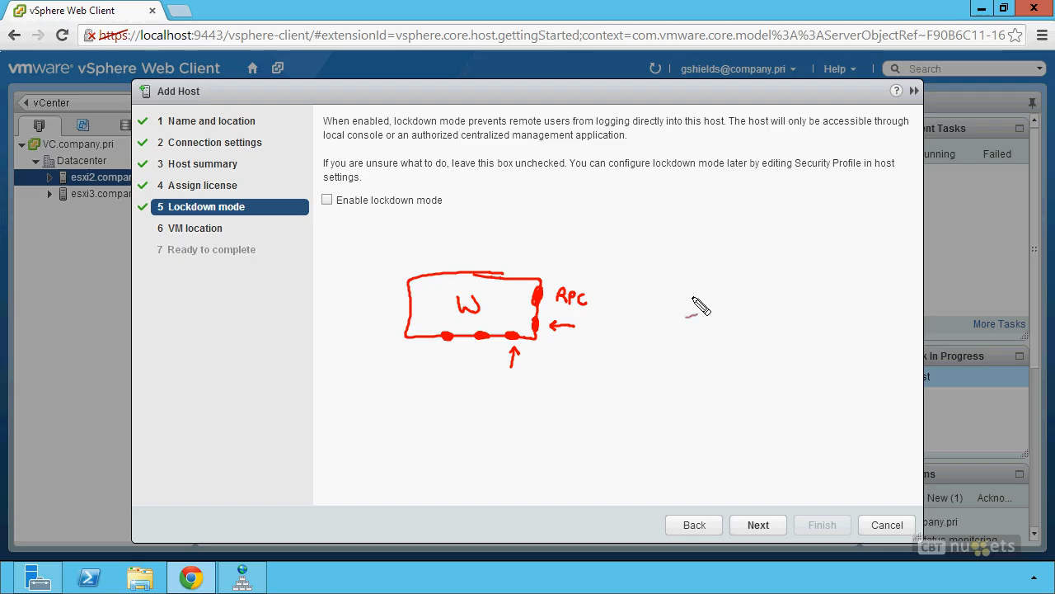
mouse_move(686, 279)
left_mouse_down()
mouse_move(706, 326)
mouse_move(820, 281)
mouse_move(681, 270)
left_mouse_up()
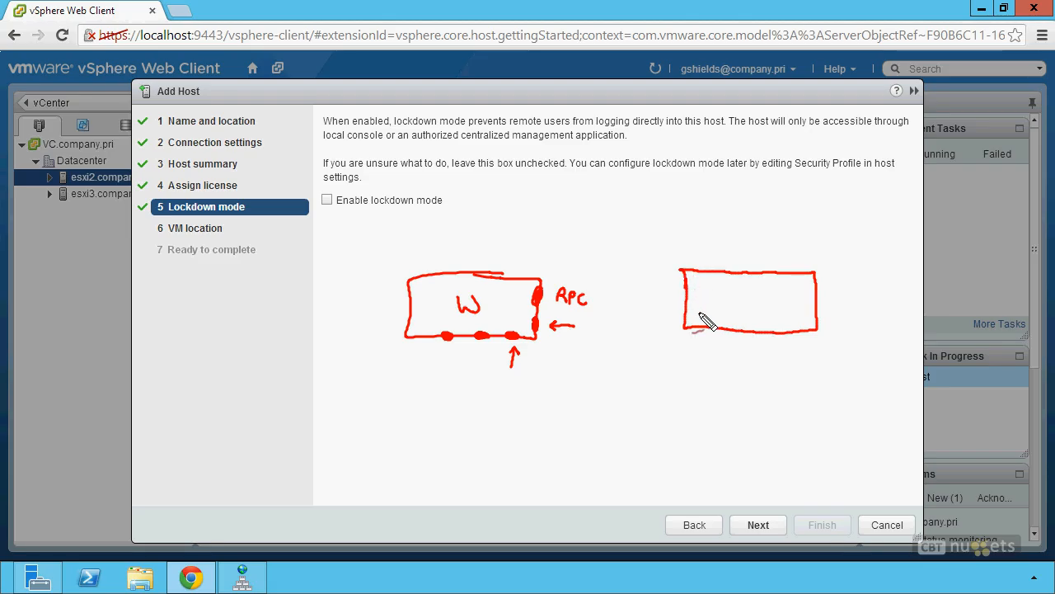
left_click_drag(741, 289, 755, 289)
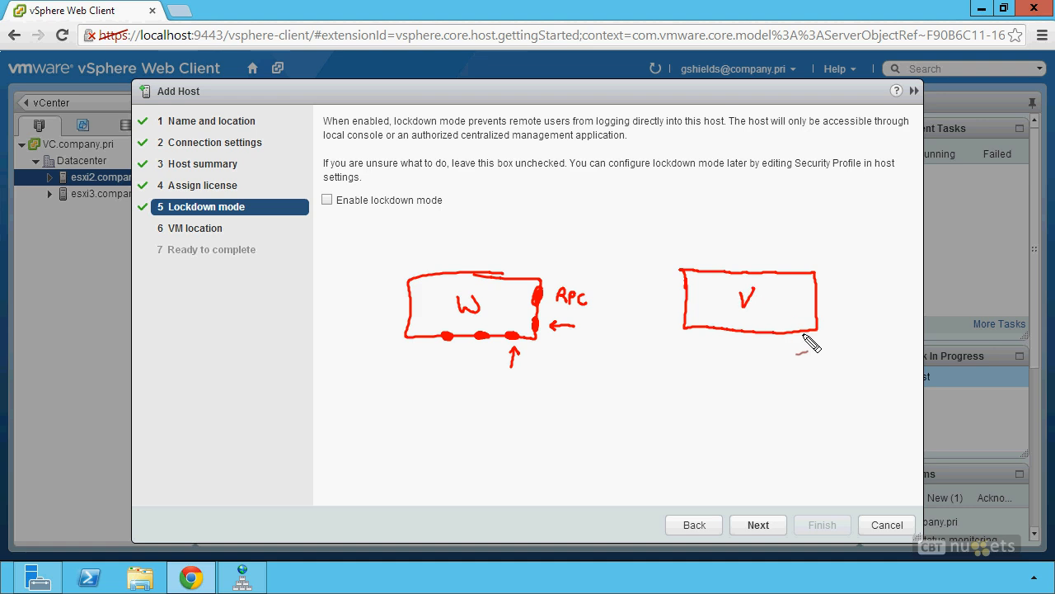
left_click_drag(789, 331, 800, 331)
left_click_drag(700, 405, 723, 361)
mouse_move(714, 370)
left_mouse_down()
mouse_move(726, 372)
mouse_move(726, 395)
left_mouse_up()
left_click(726, 385)
left_click(725, 402)
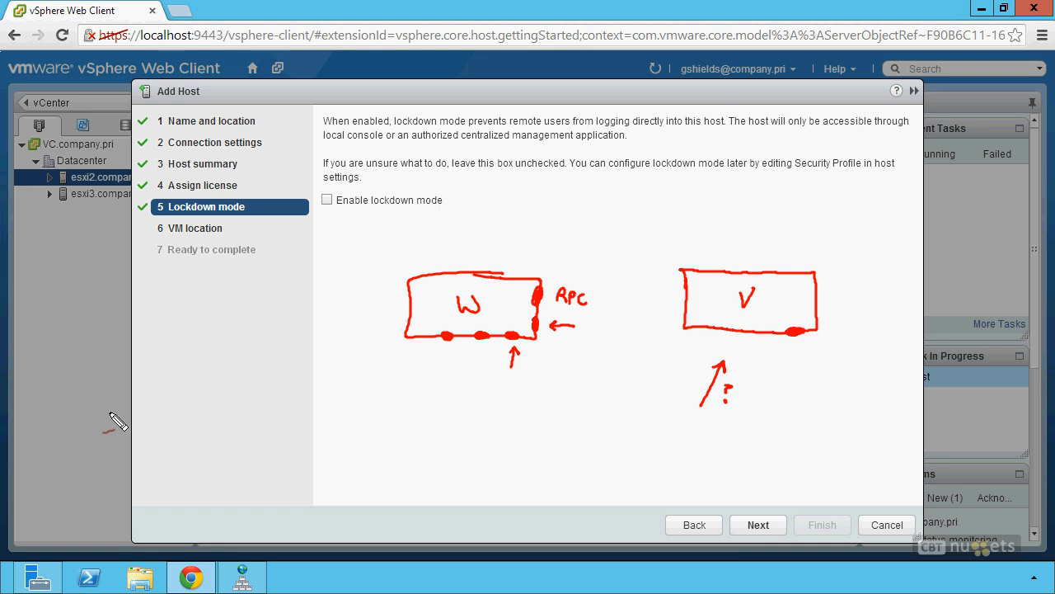
mouse_move(742, 303)
left_mouse_down()
mouse_move(792, 299)
mouse_move(784, 306)
mouse_move(801, 306)
mouse_move(806, 321)
left_mouse_up()
mouse_move(814, 236)
left_mouse_down()
mouse_move(716, 236)
mouse_move(686, 216)
mouse_move(740, 206)
mouse_move(816, 227)
mouse_move(815, 238)
left_mouse_up()
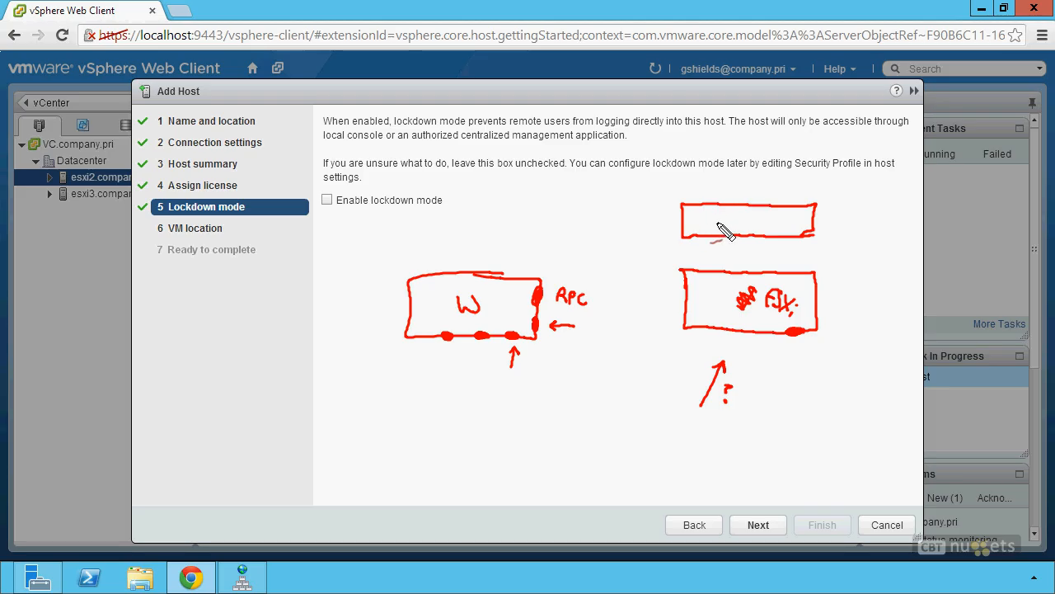
mouse_move(717, 223)
left_mouse_down()
mouse_move(754, 232)
mouse_move(791, 216)
mouse_move(812, 227)
left_mouse_up()
mouse_move(759, 248)
left_mouse_down()
mouse_move(758, 265)
mouse_move(763, 258)
left_mouse_up()
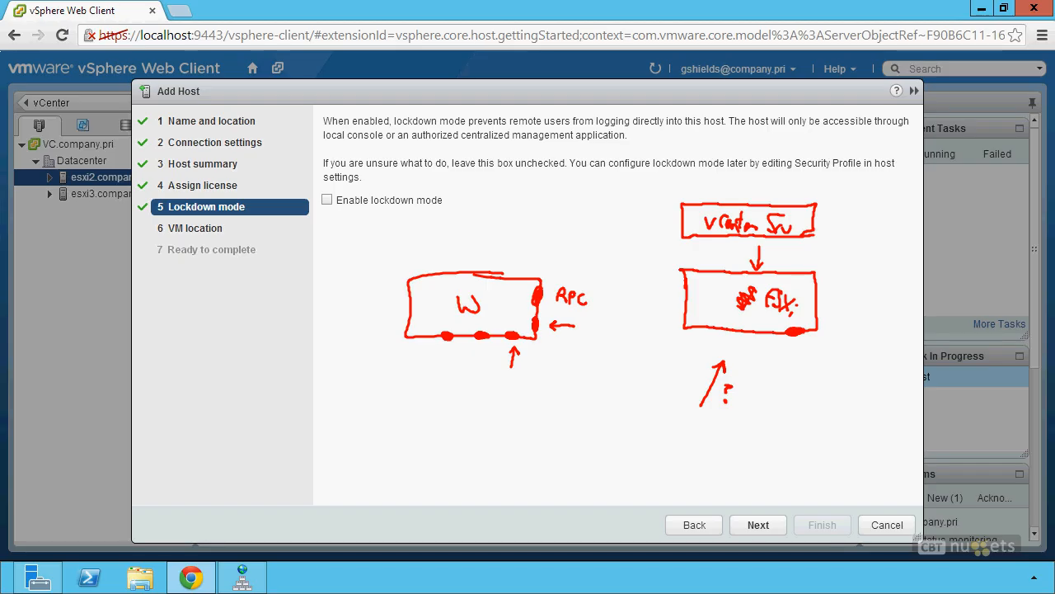
Step: Finish adding esx1 with lockdown mode disabled and Datacenter as the VM location
mouse_move(413, 190)
left_mouse_down()
mouse_move(453, 193)
mouse_move(381, 176)
mouse_move(319, 216)
left_mouse_up()
left_click_drag(319, 195, 334, 215)
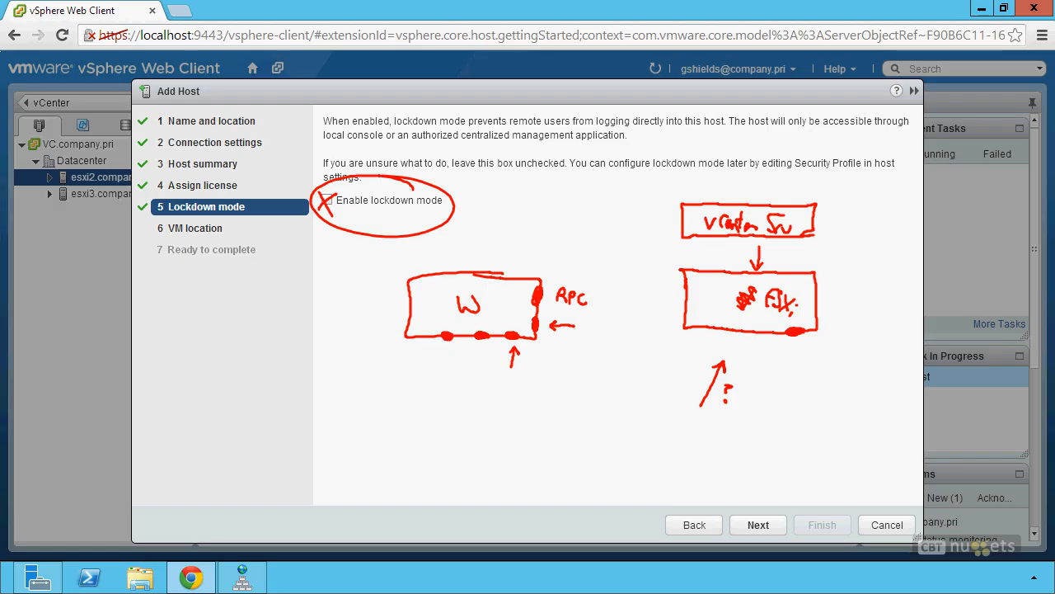
key("Escape")
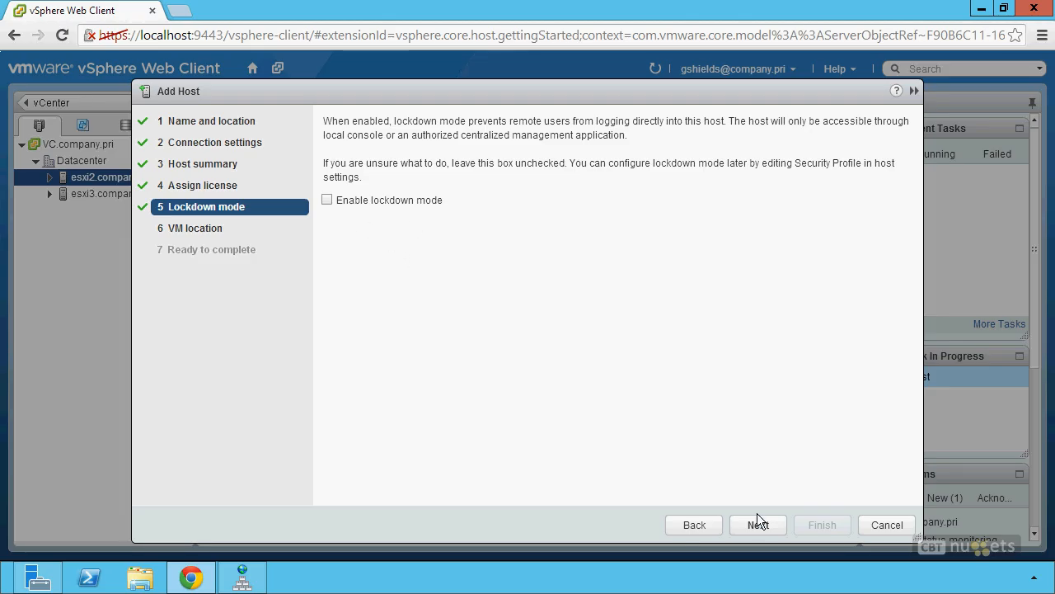
left_click(771, 530)
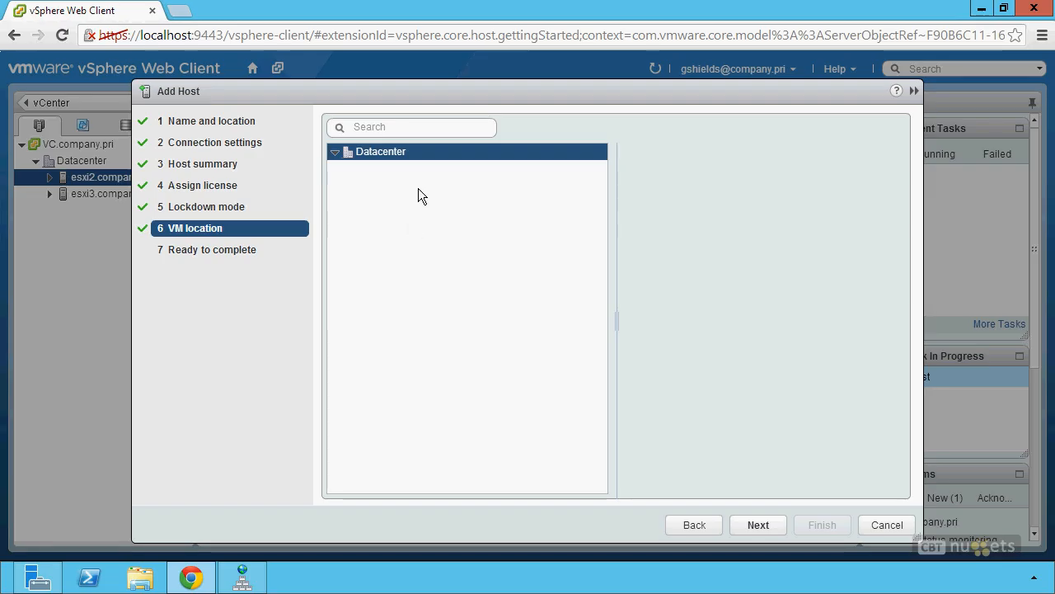
left_click(756, 534)
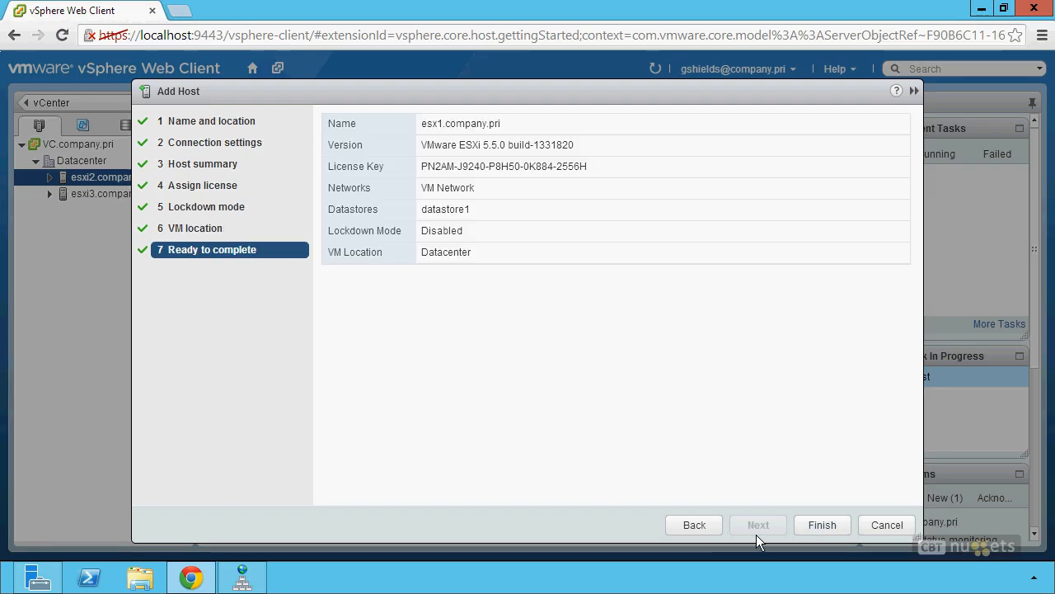
left_click(826, 528)
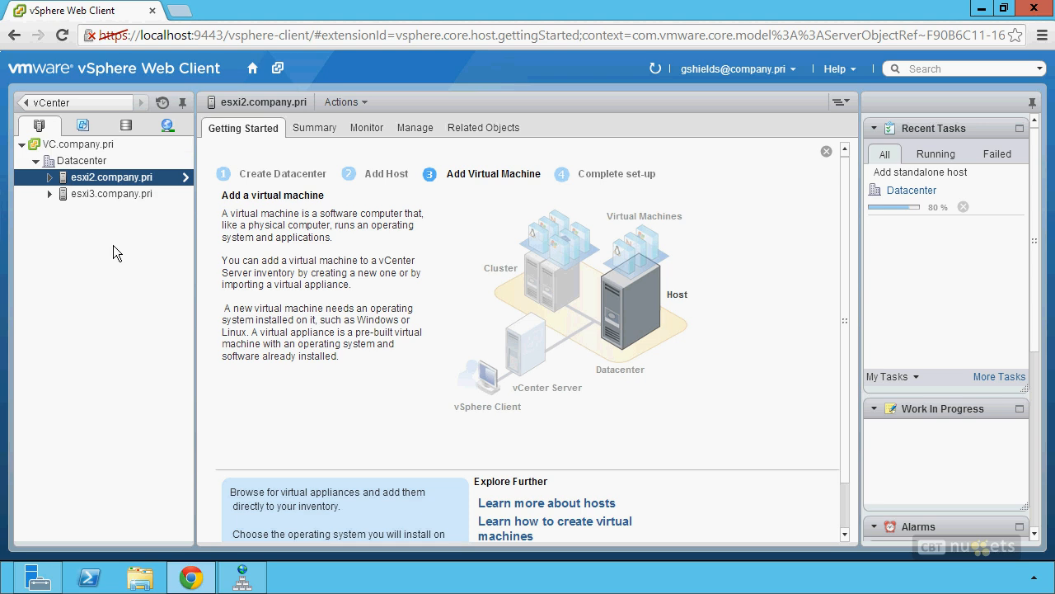
Step: Expand Datacenter in the Navigator and select the new esx1.company.pri host
left_click(45, 162)
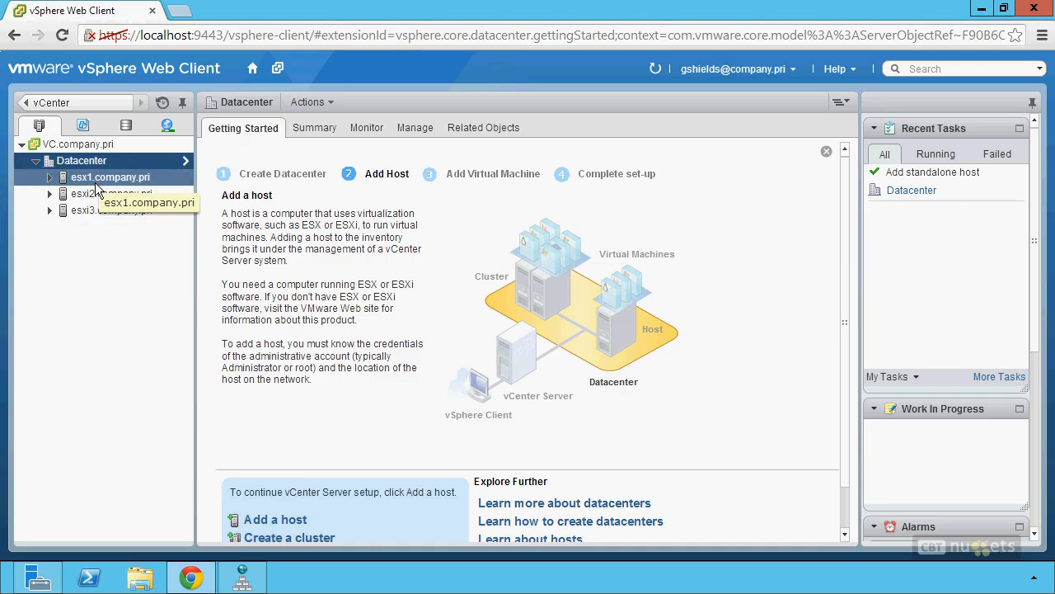
left_click(97, 188)
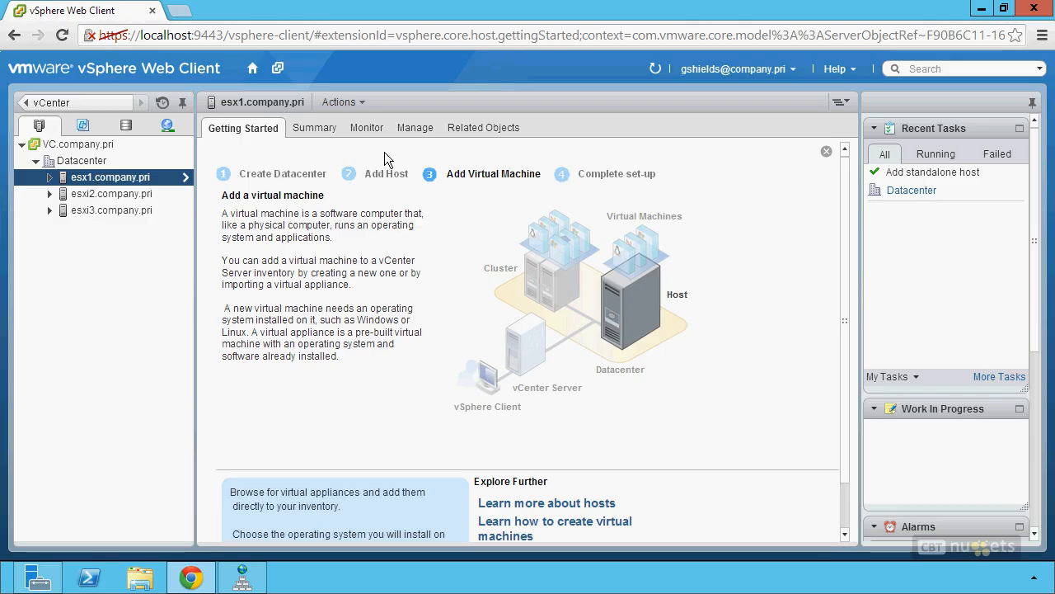
Step: Go to esx1's Manage > Settings > Time Configuration and start editing it
left_click(433, 132)
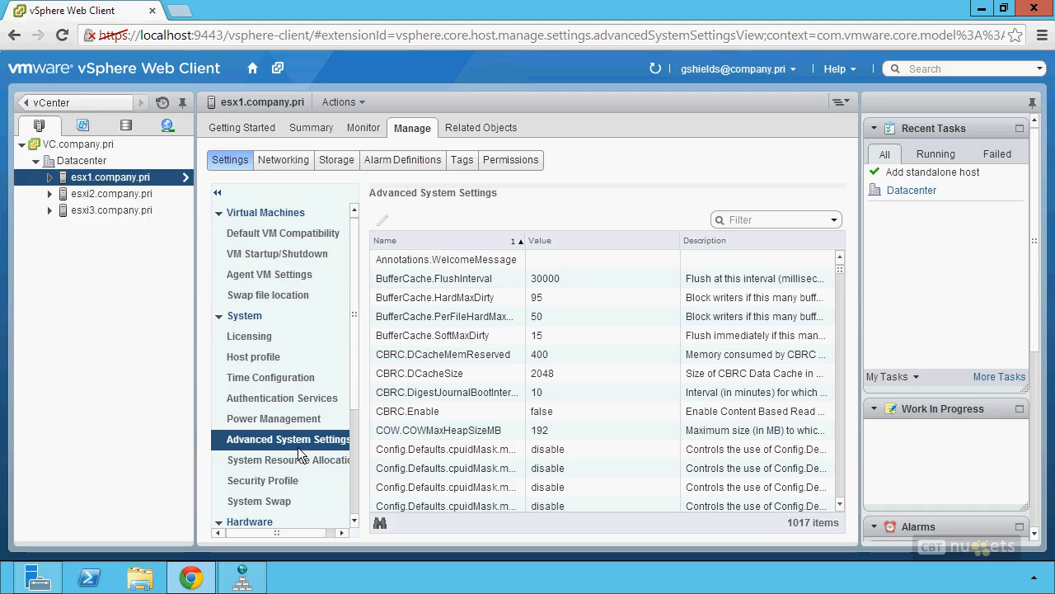
left_click(287, 378)
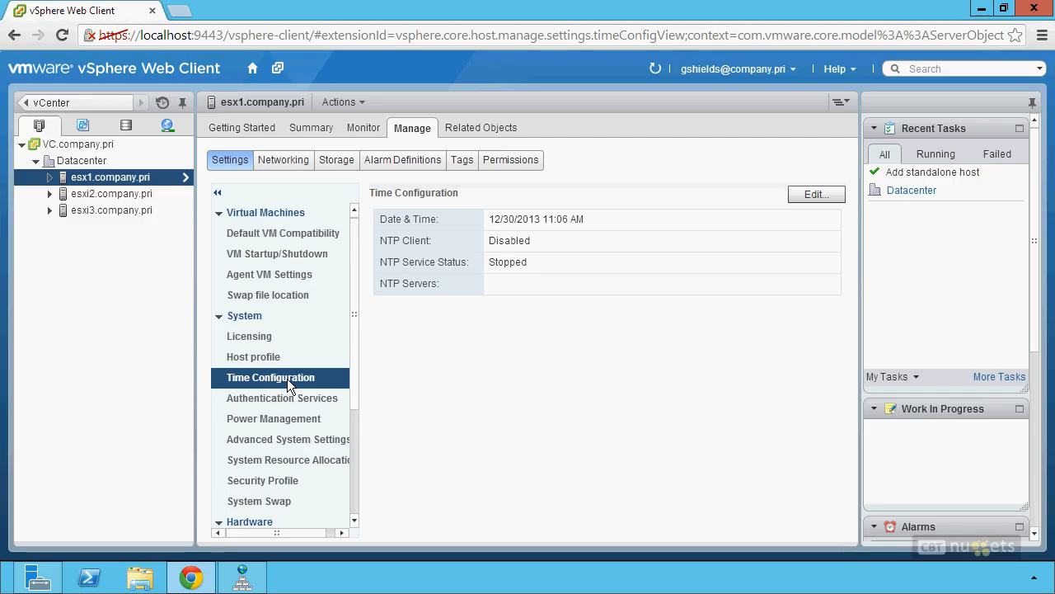
left_click(829, 200)
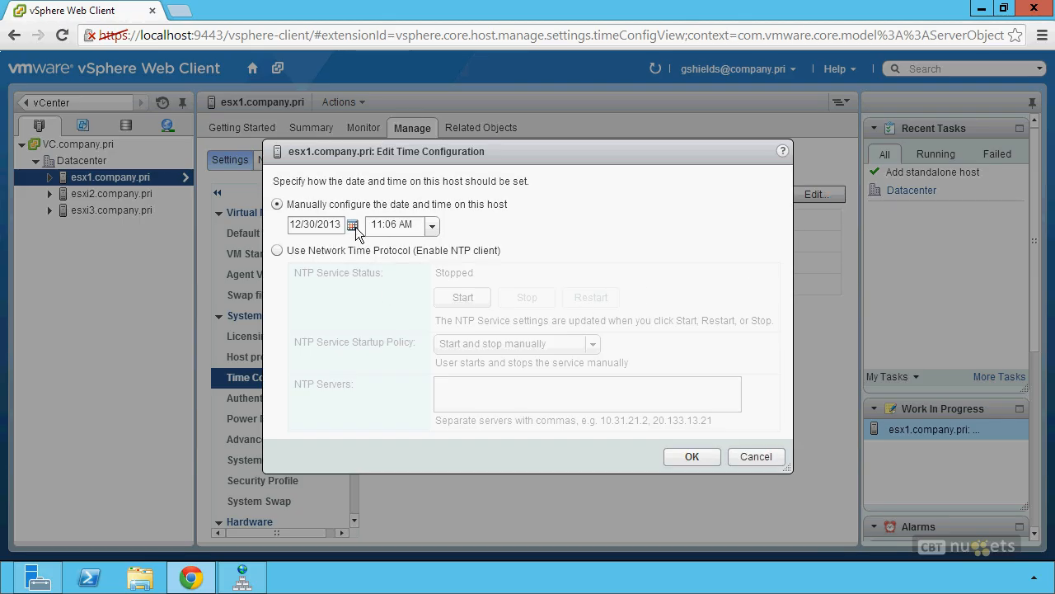
Step: Switch esx1 to NTP with server time.nist.gov and the 'Start and stop with host' policy
left_click(288, 254)
left_click(477, 384)
type("ime.n")
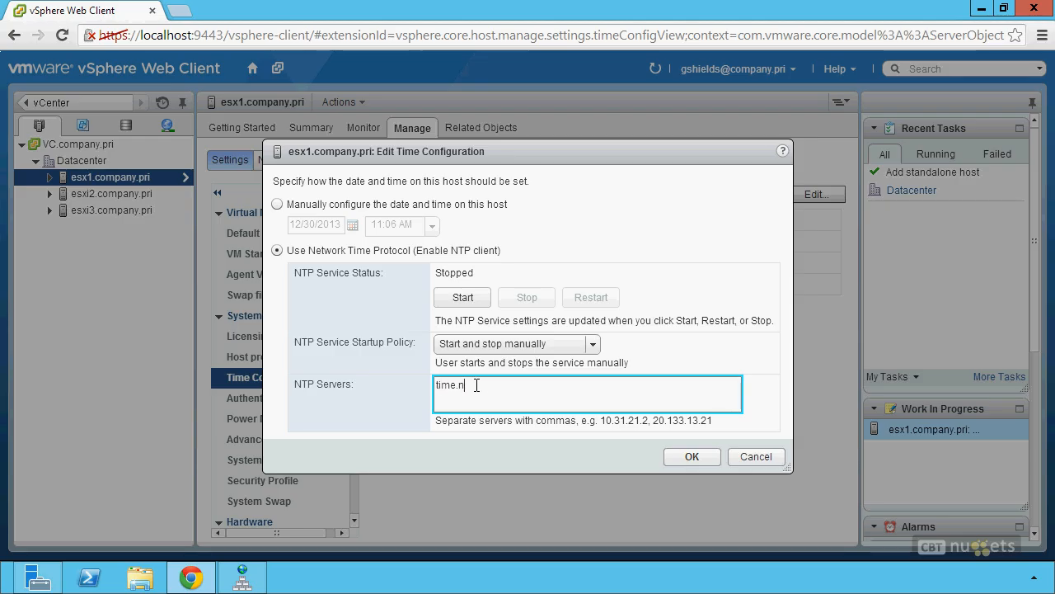
type("ist.gov")
left_click(541, 348)
left_click(527, 384)
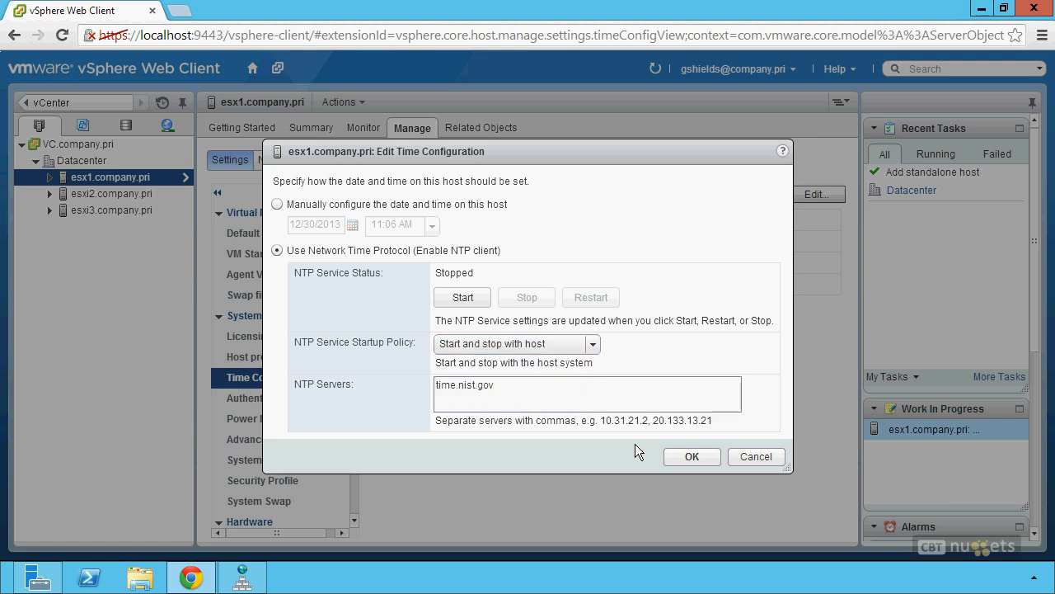
left_click(689, 458)
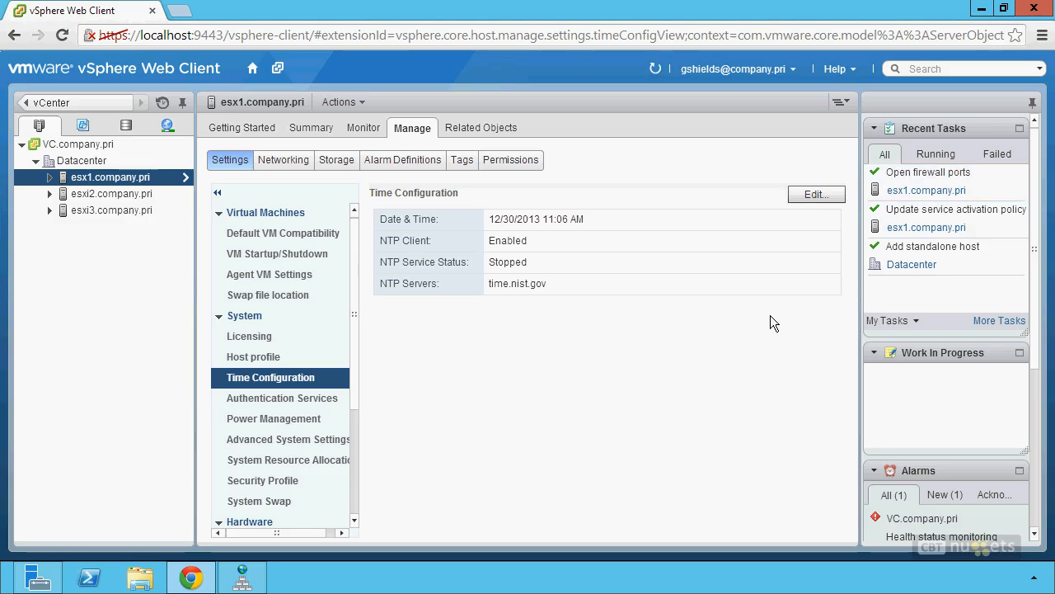
Step: Reopen the time configuration and start the NTP service
left_click(808, 198)
left_click(467, 304)
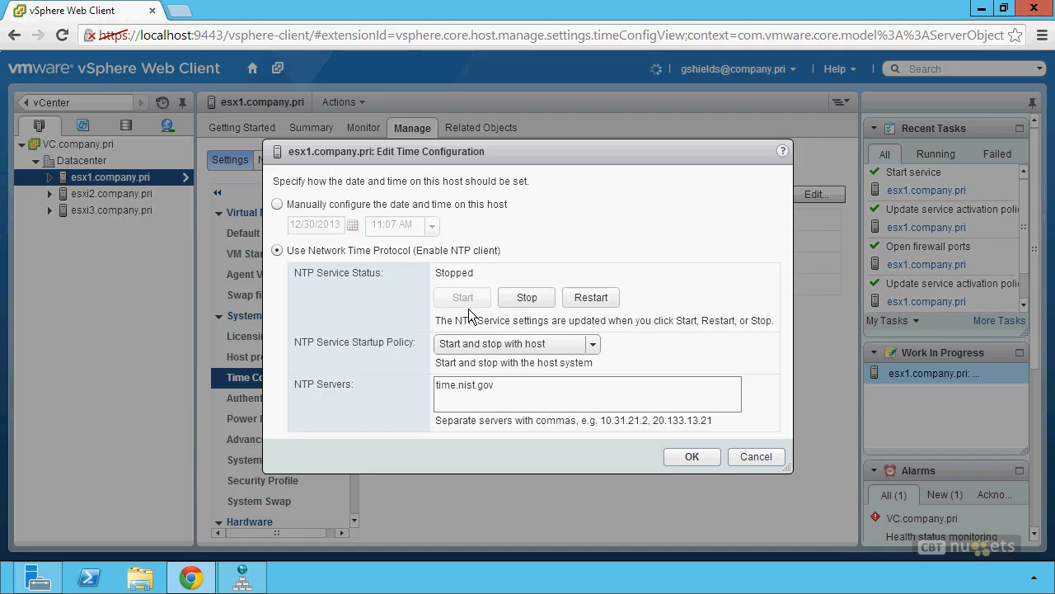
left_click(704, 461)
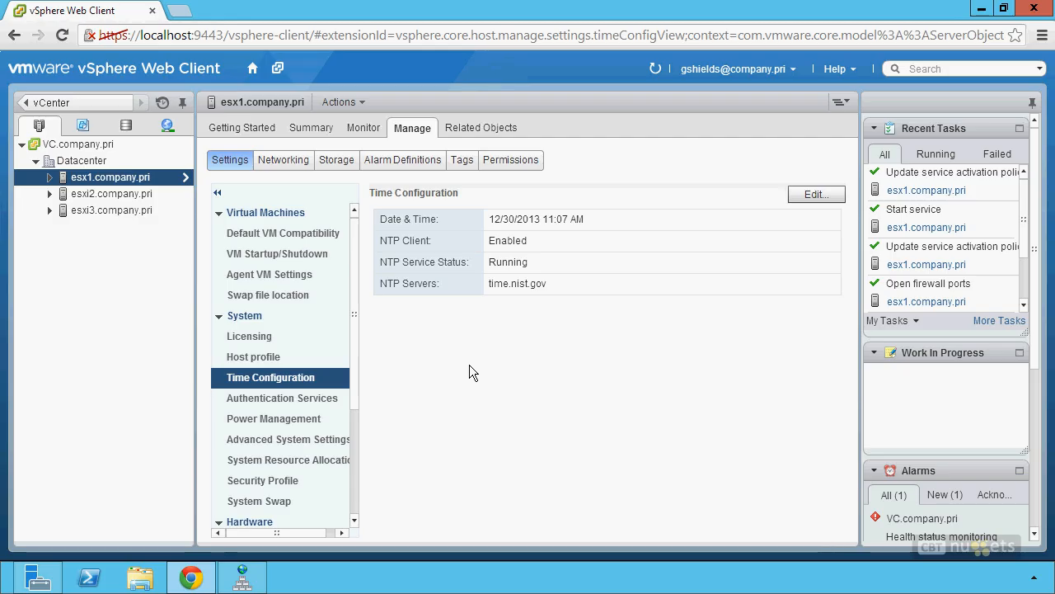
Step: Review esx1's processor, power management, memory, graphics and system resource allocation pages
left_click_drag(360, 296, 361, 416)
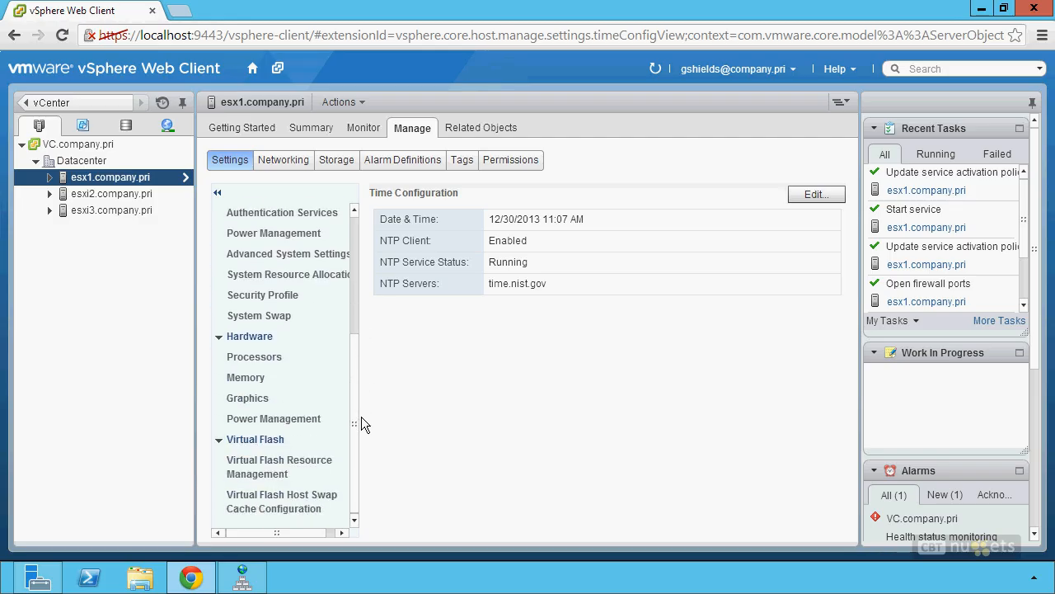
left_click(268, 363)
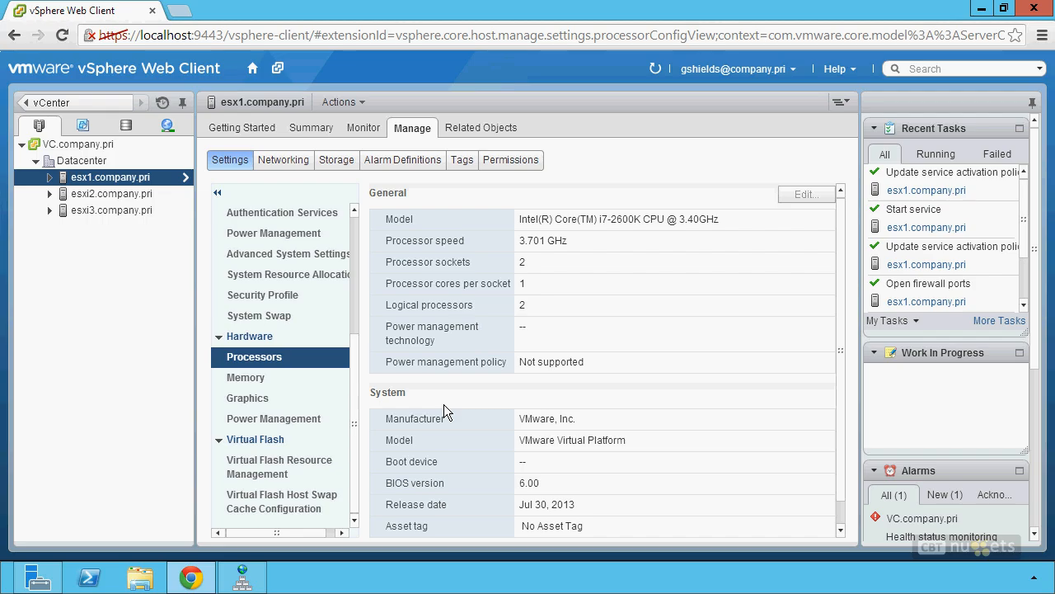
left_click(283, 427)
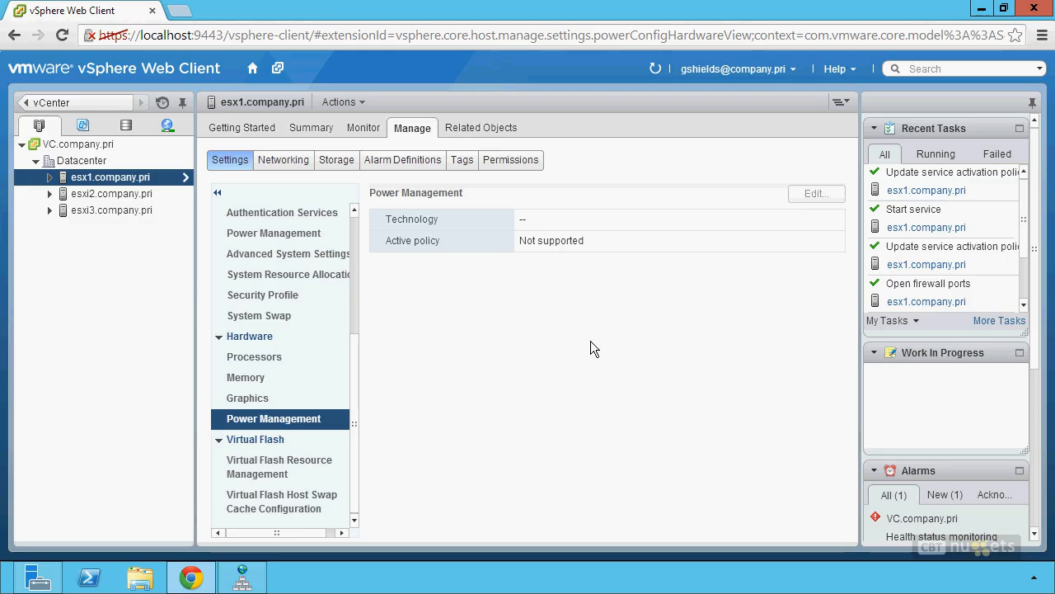
left_click(260, 361)
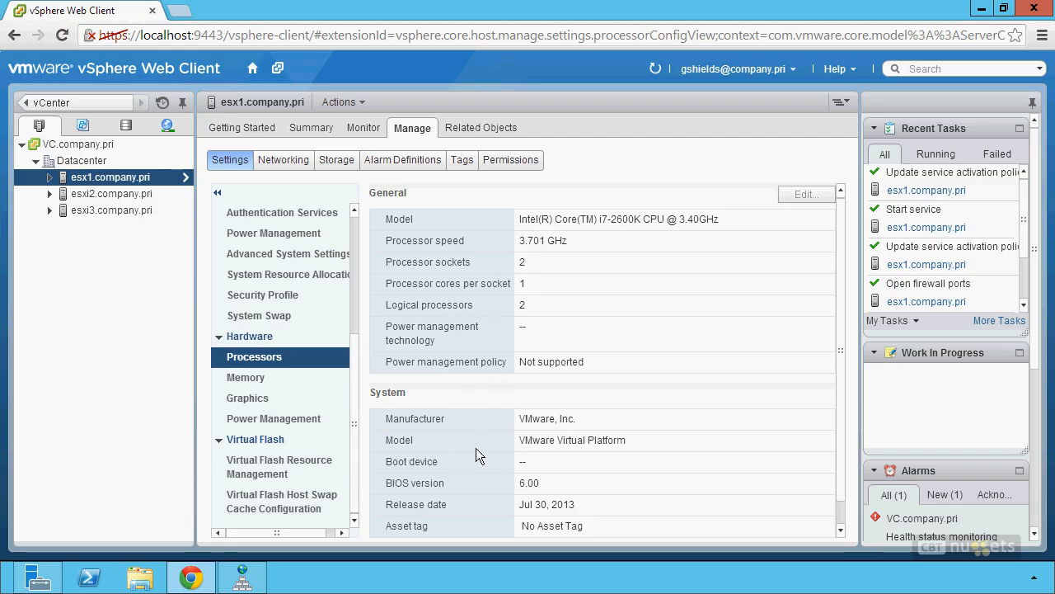
left_click(281, 379)
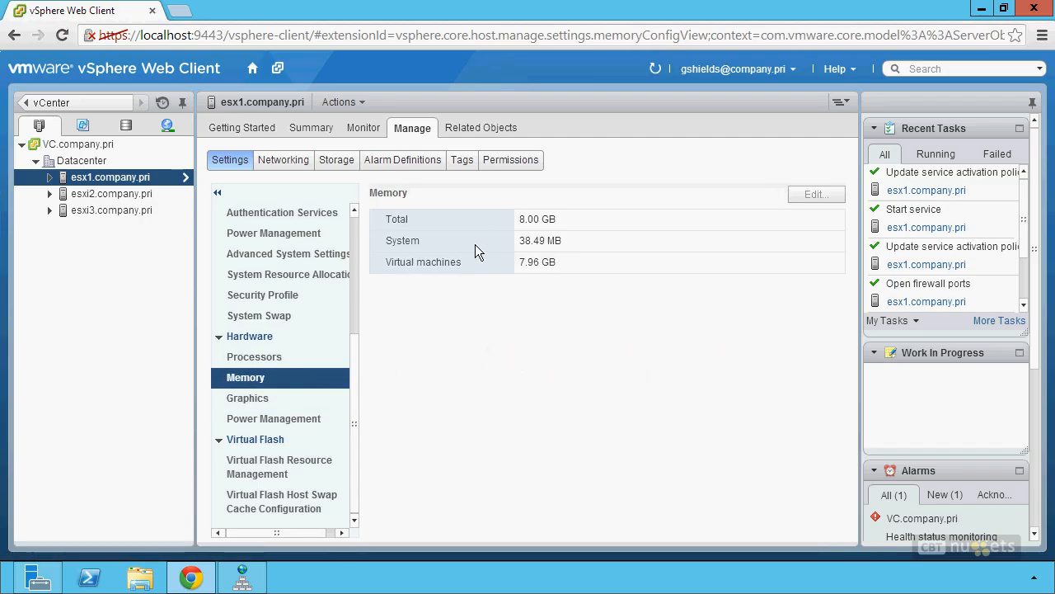
left_click(330, 400)
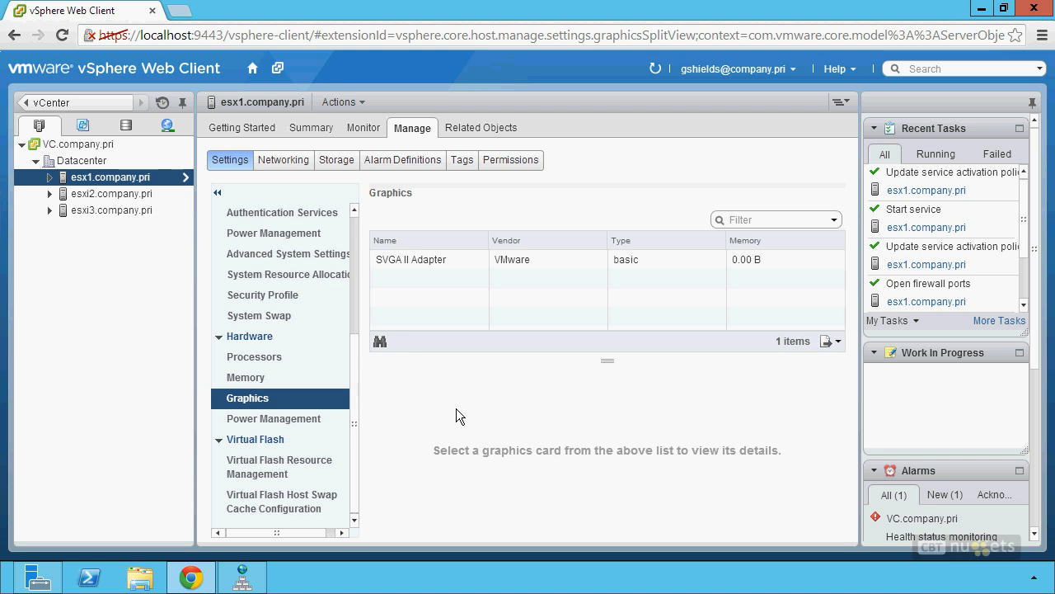
left_click(276, 284)
Step: List esx1's 1017 advanced system settings and select VMkernel.Boot.hyperthreading (true)
left_click(298, 259)
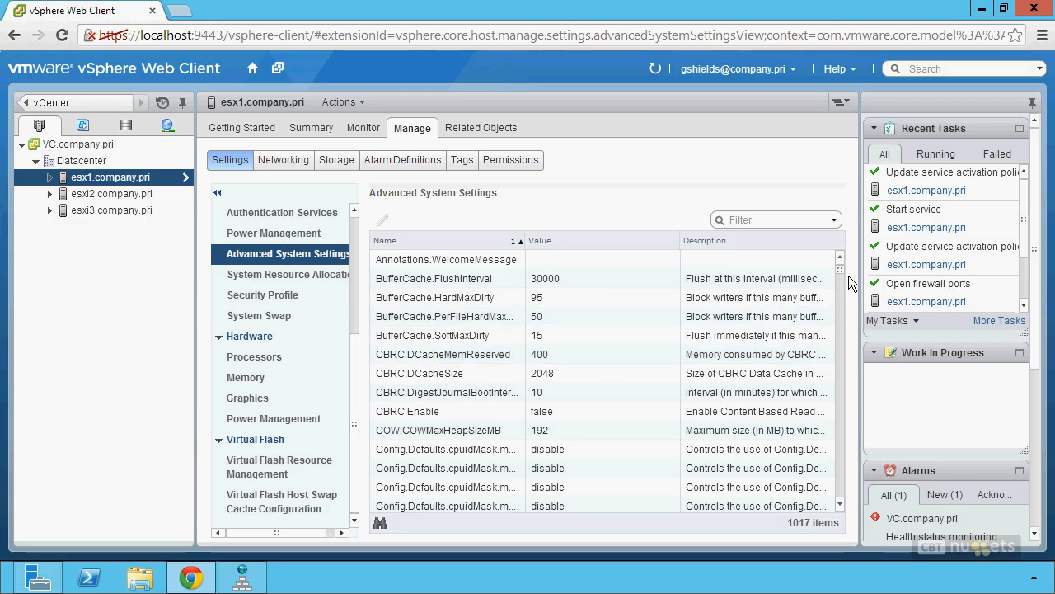
left_click_drag(849, 282, 844, 429)
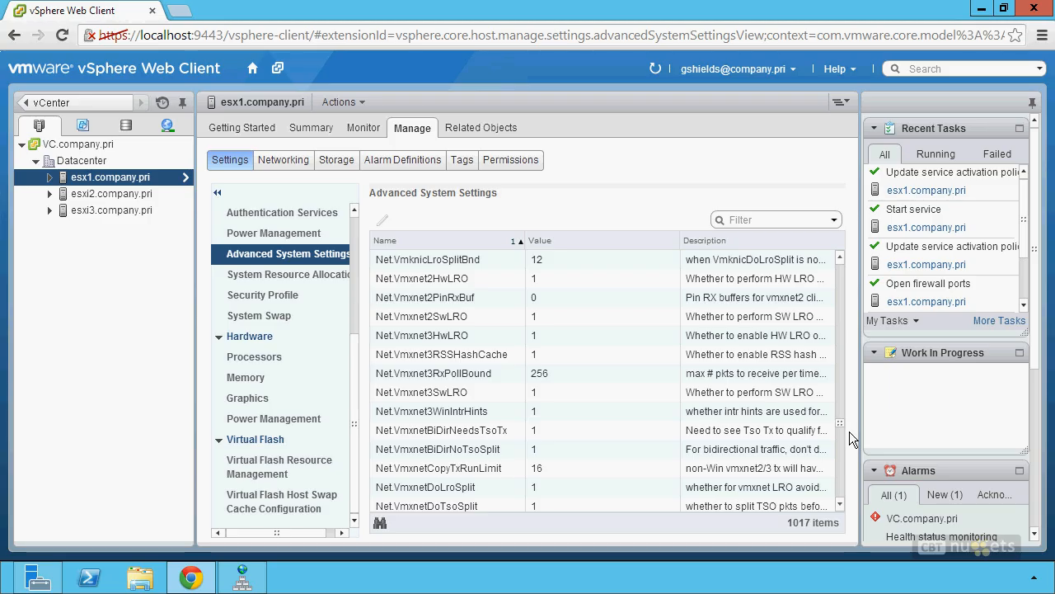
left_click_drag(848, 439, 848, 477)
scroll(849, 479, "down", 2)
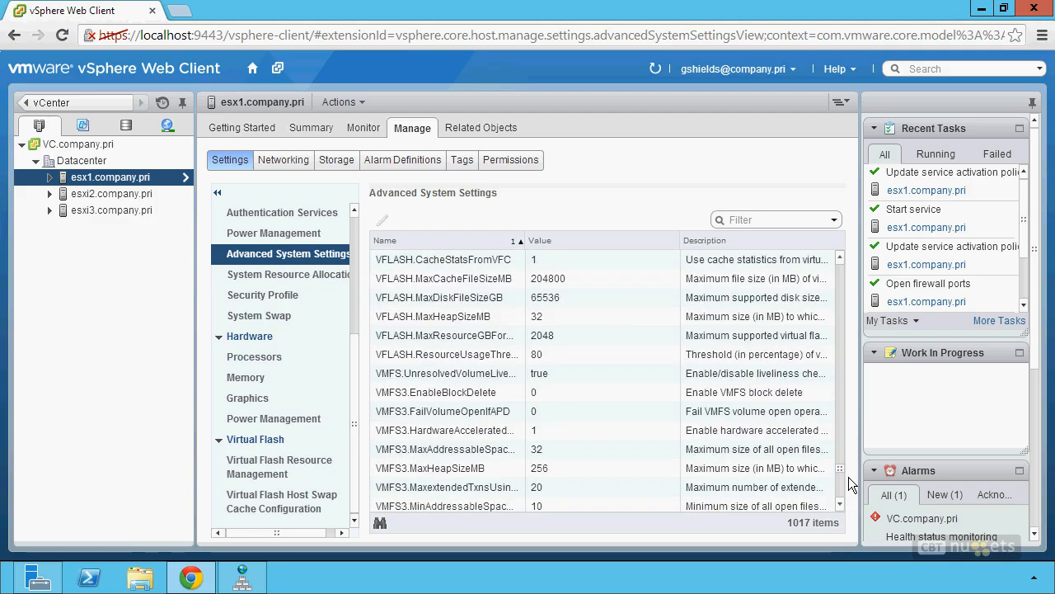
scroll(850, 488, "down", 5)
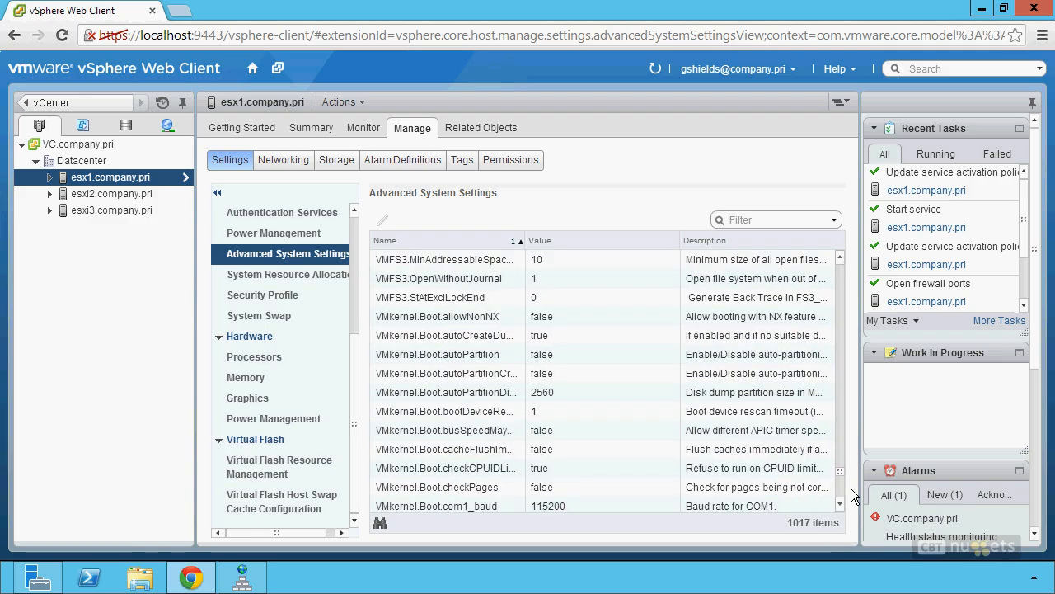
scroll(544, 469, "down", 4)
scroll(544, 468, "down", 3)
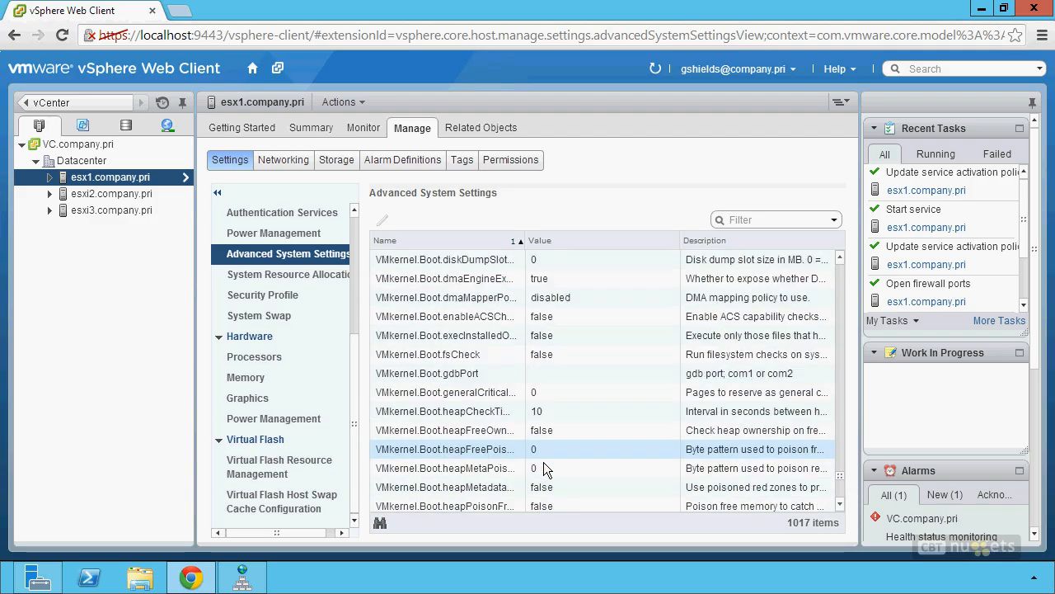
scroll(537, 466, "down", 7)
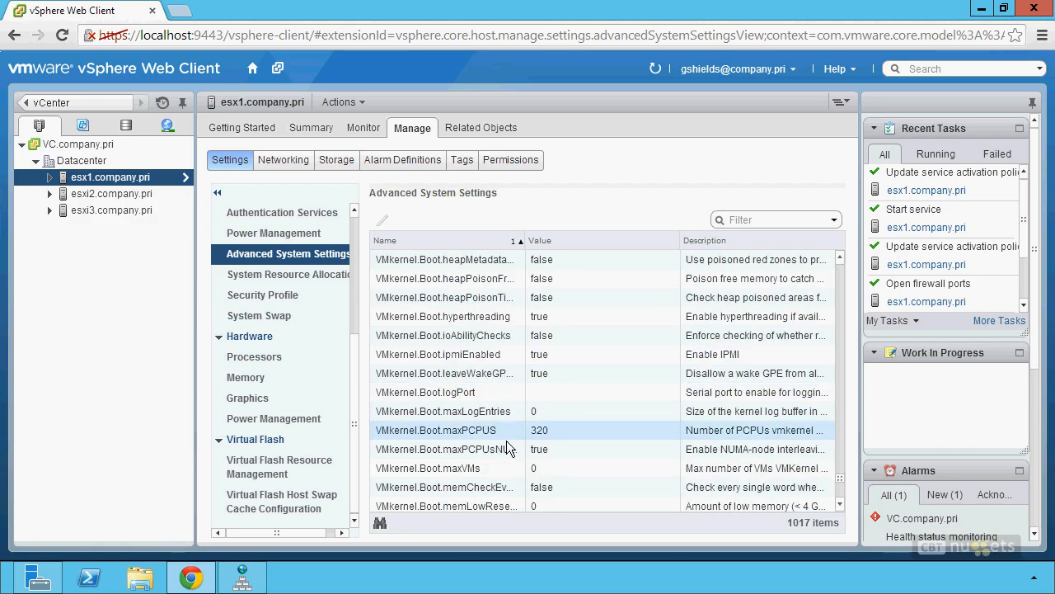
left_click(504, 318)
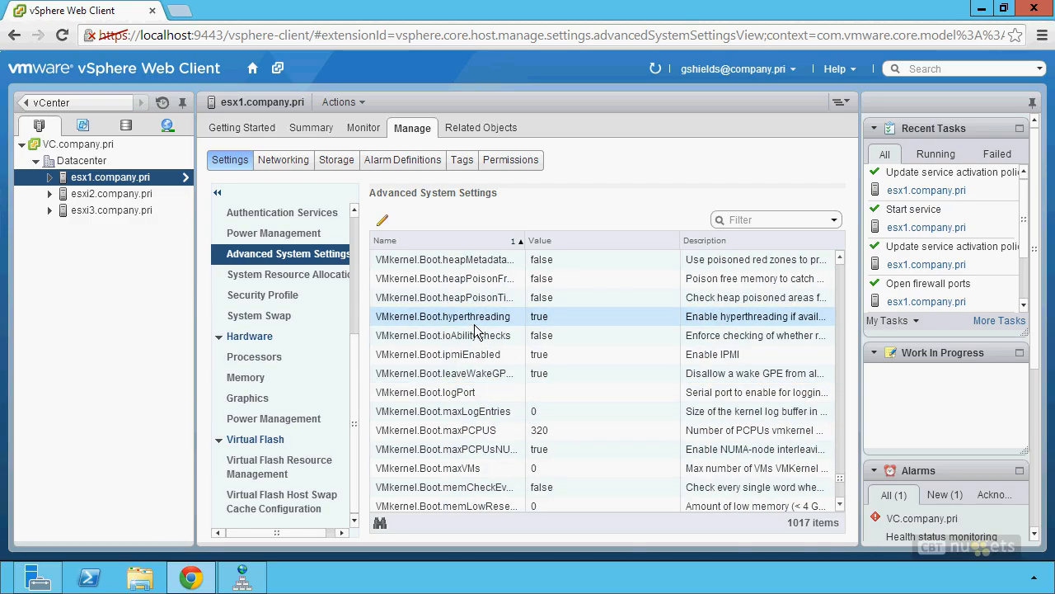
Step: Open the hyperthreading option in its editor and cancel without changes
left_click(395, 231)
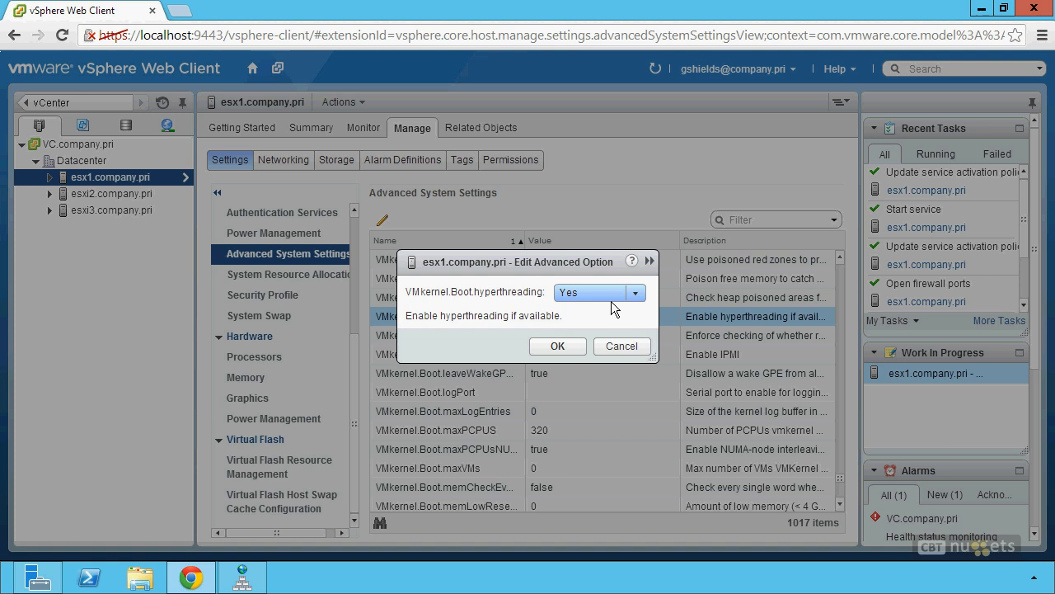
left_click(629, 357)
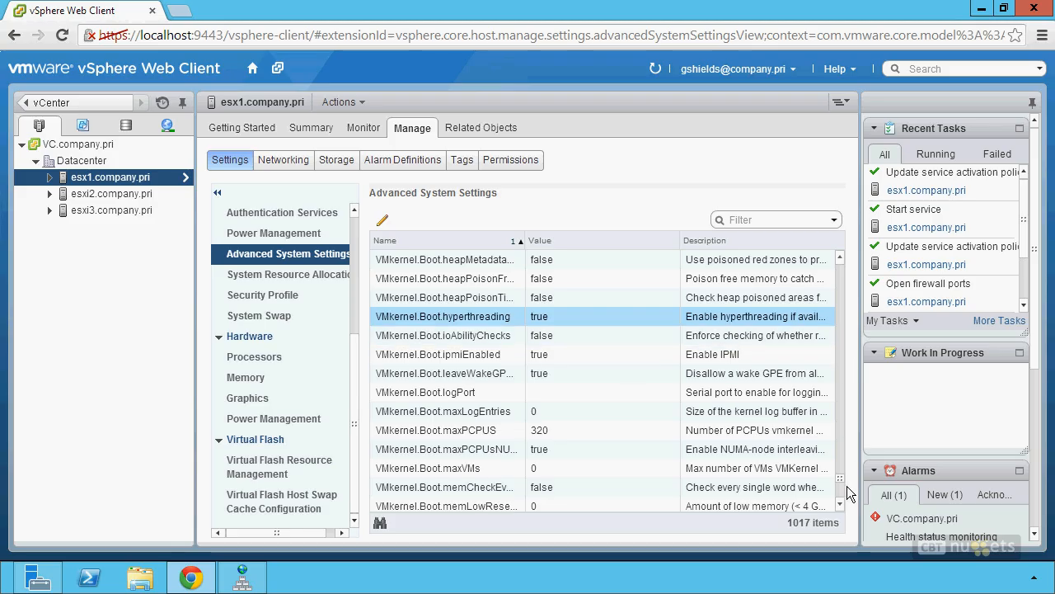
scroll(844, 486, "up", 4)
left_click_drag(847, 486, 844, 365)
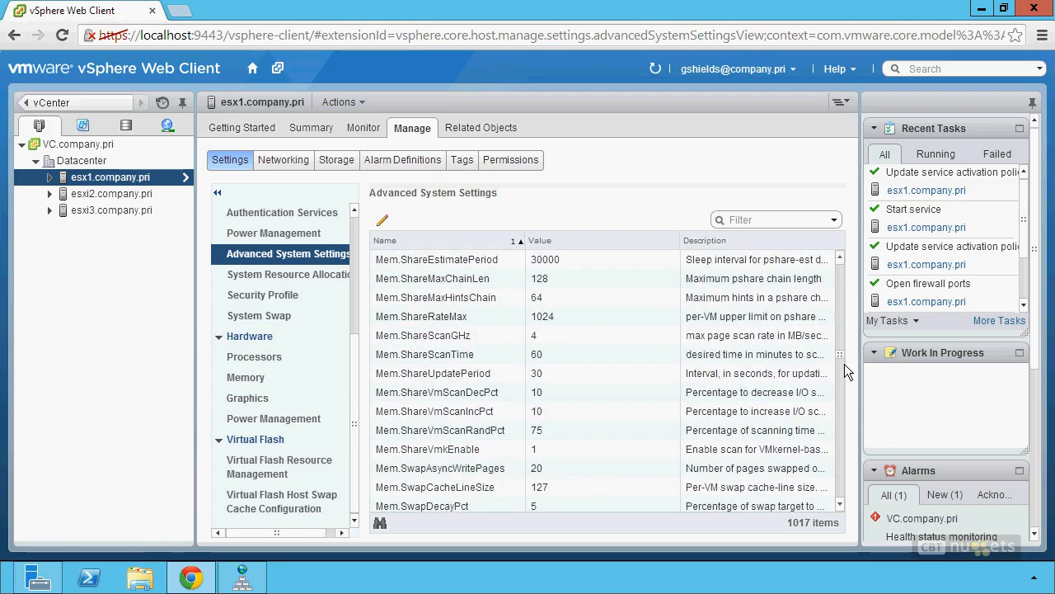
left_click(844, 465)
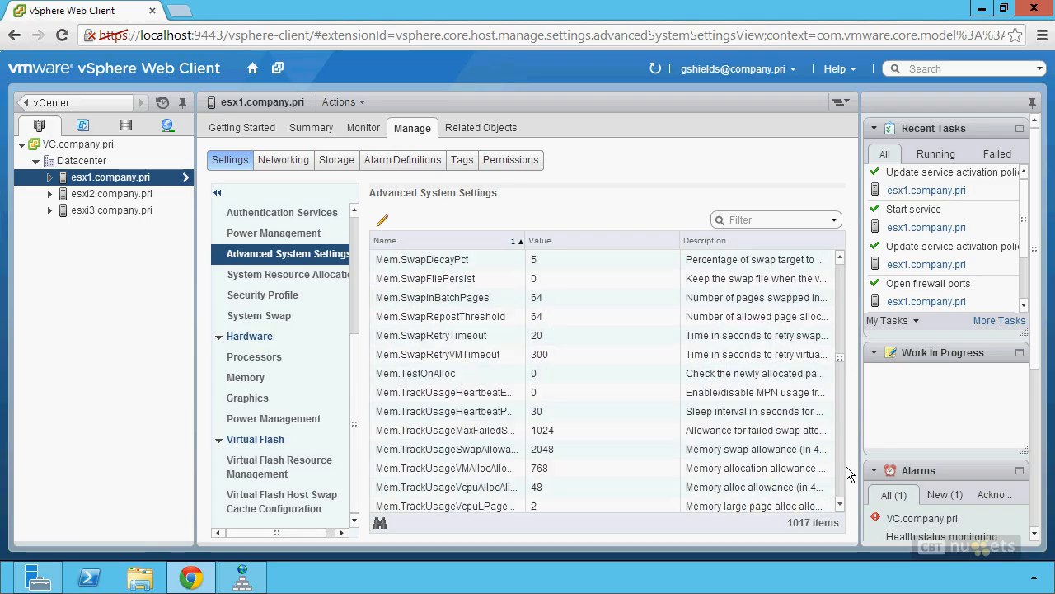
left_click(846, 465)
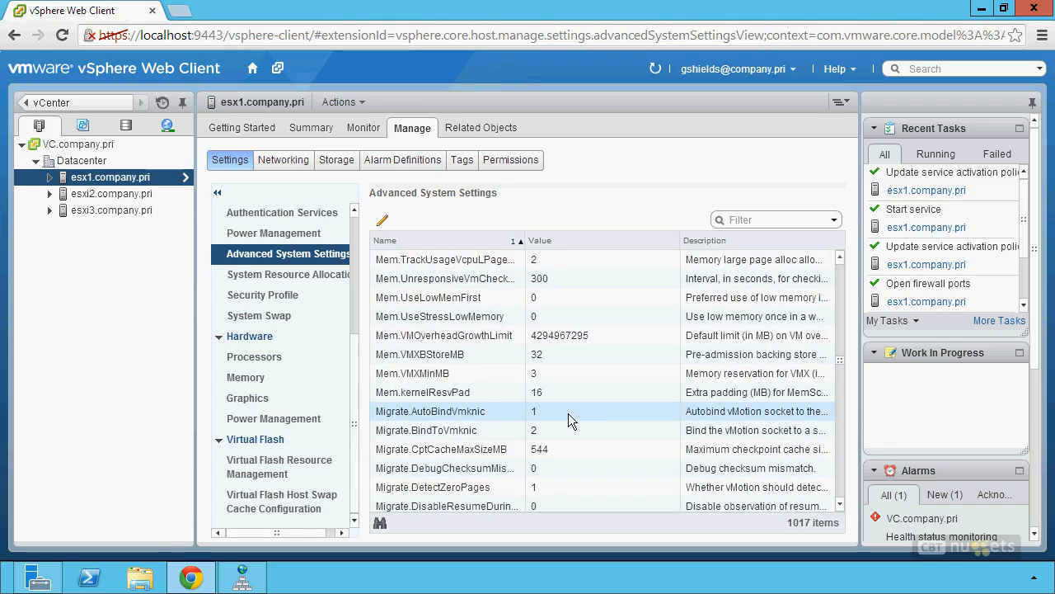
scroll(596, 352, "up", 10)
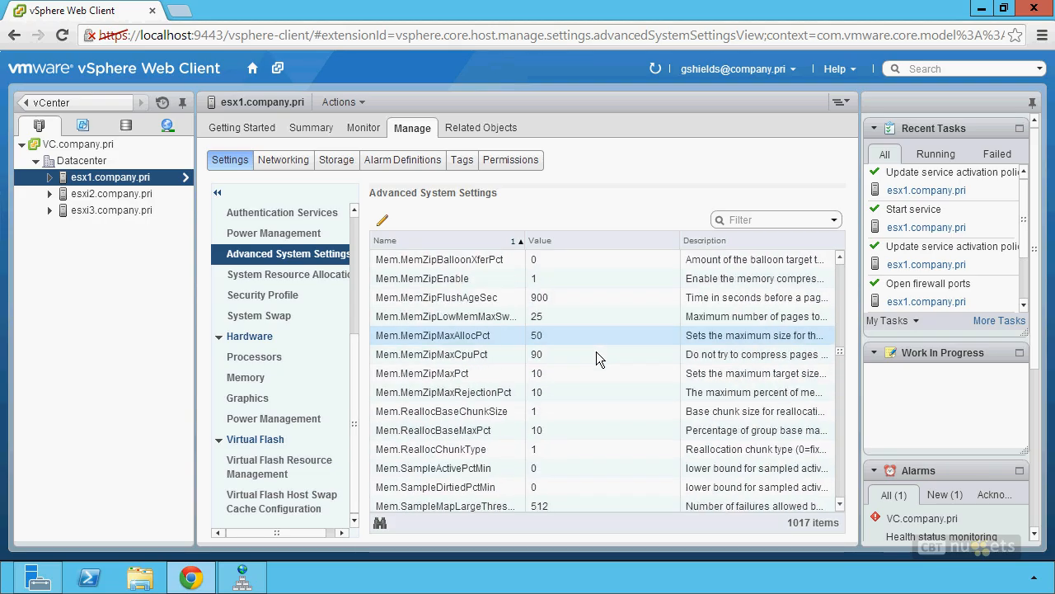
Step: Inspect Mem.MemZipEnable (value 1) without changing it, then view the Datacenter's Summary
left_click(481, 282)
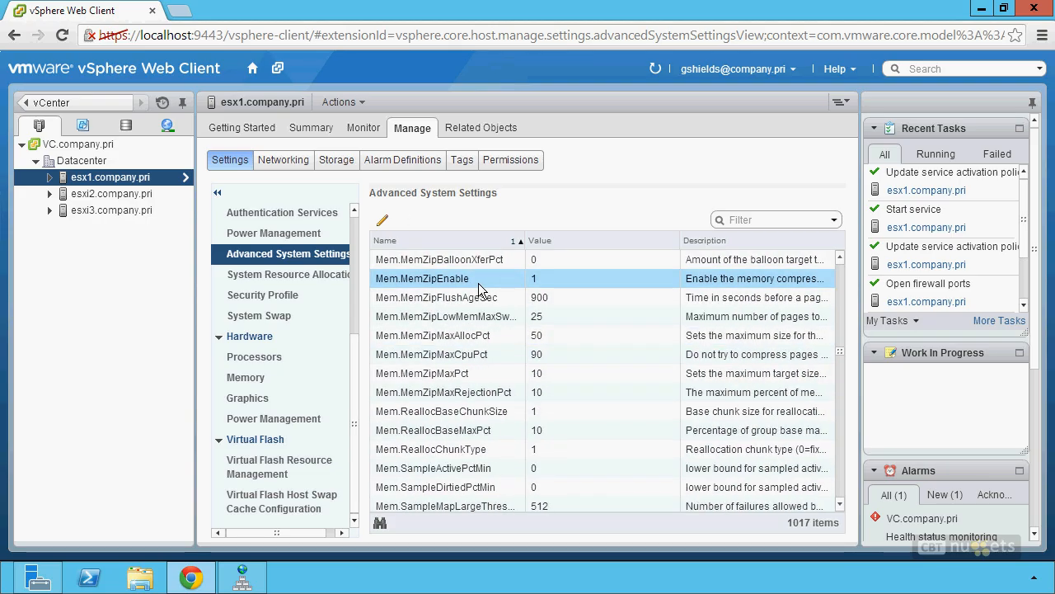
left_click(384, 220)
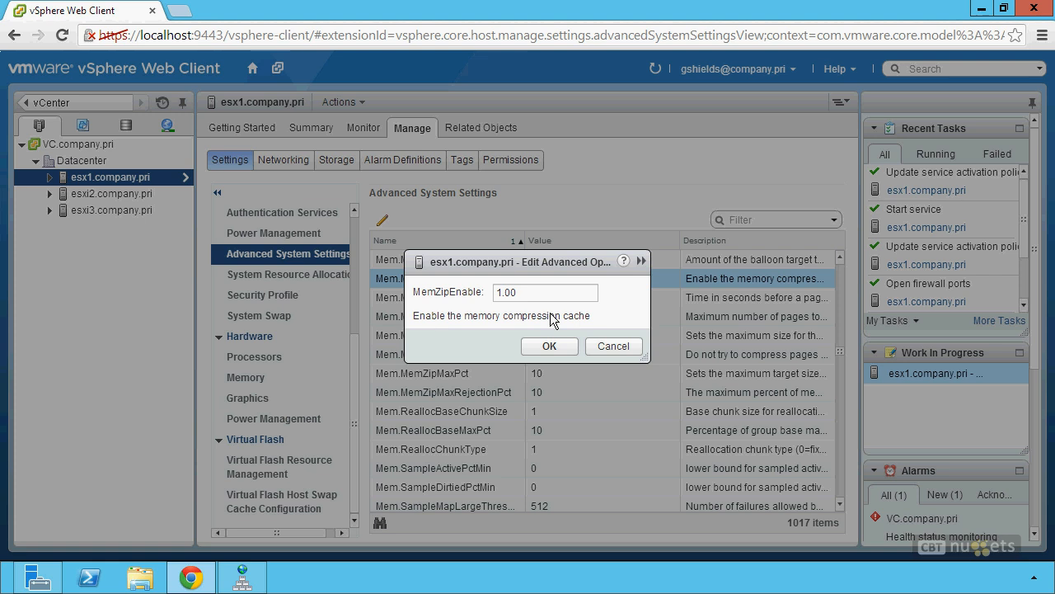
left_click(620, 347)
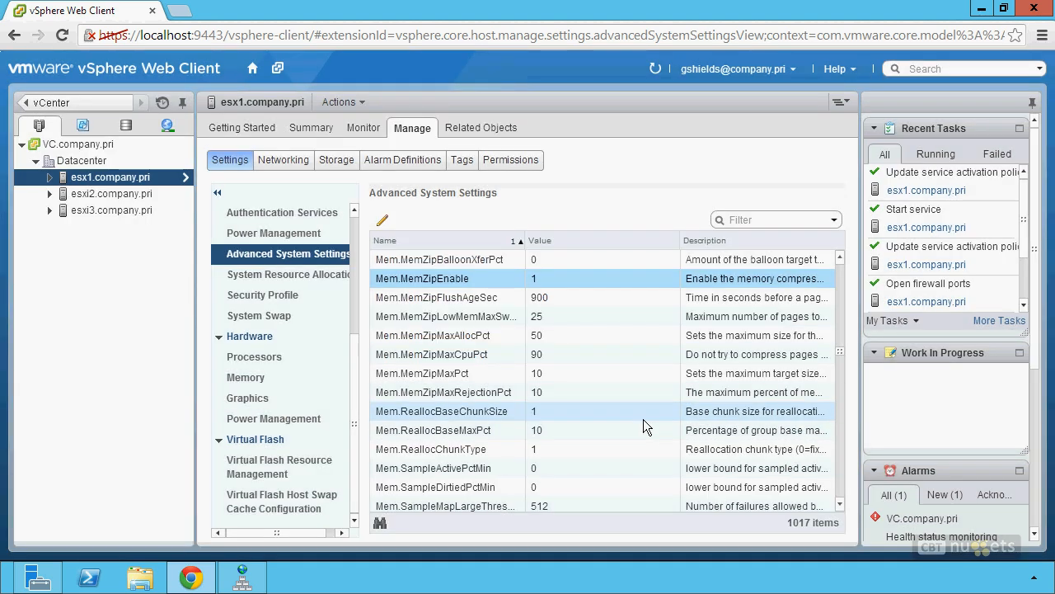
left_click(82, 160)
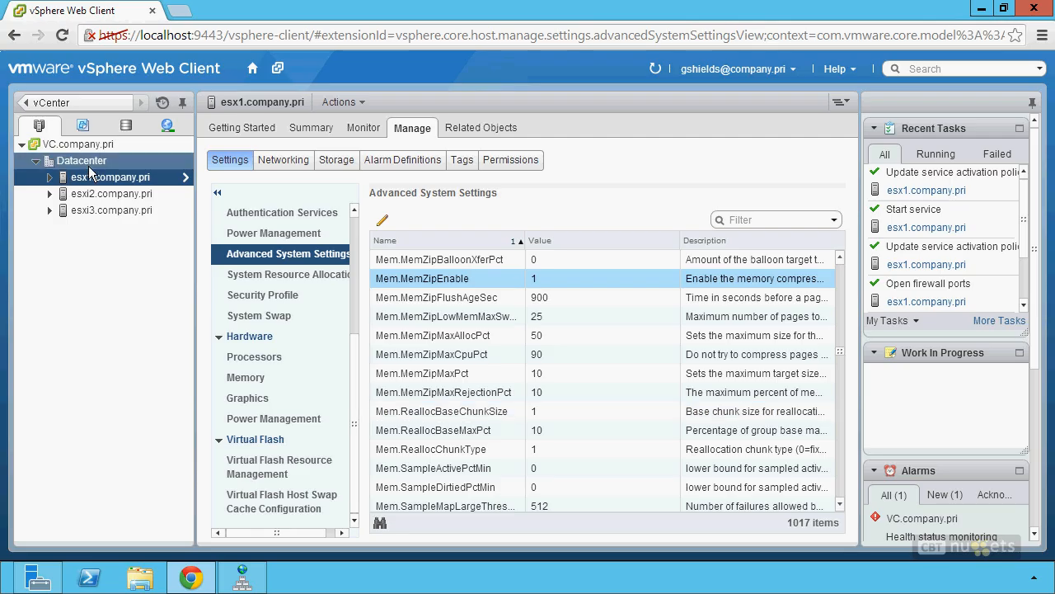
left_click(328, 134)
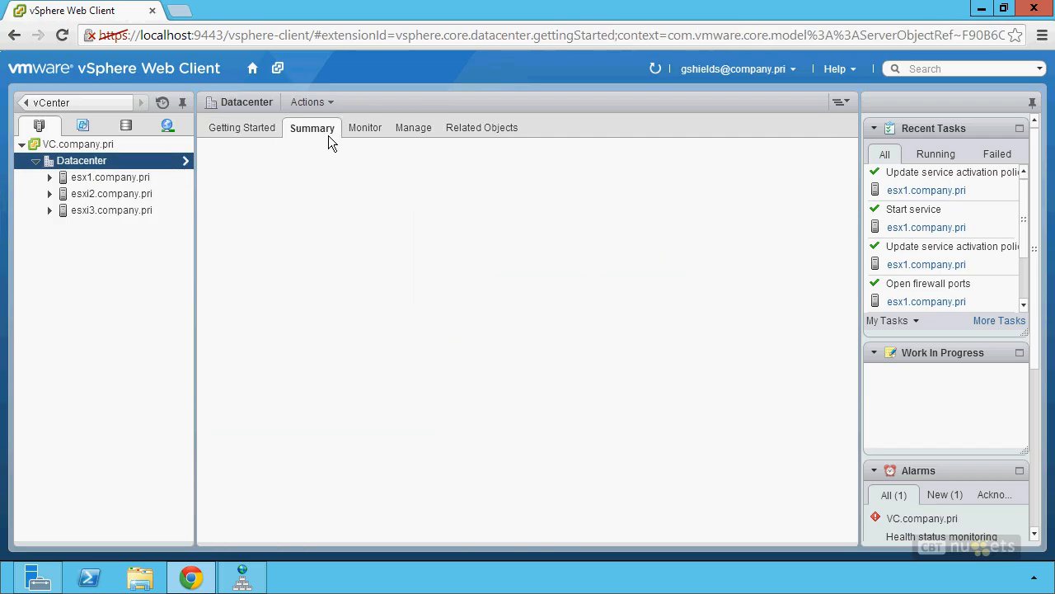